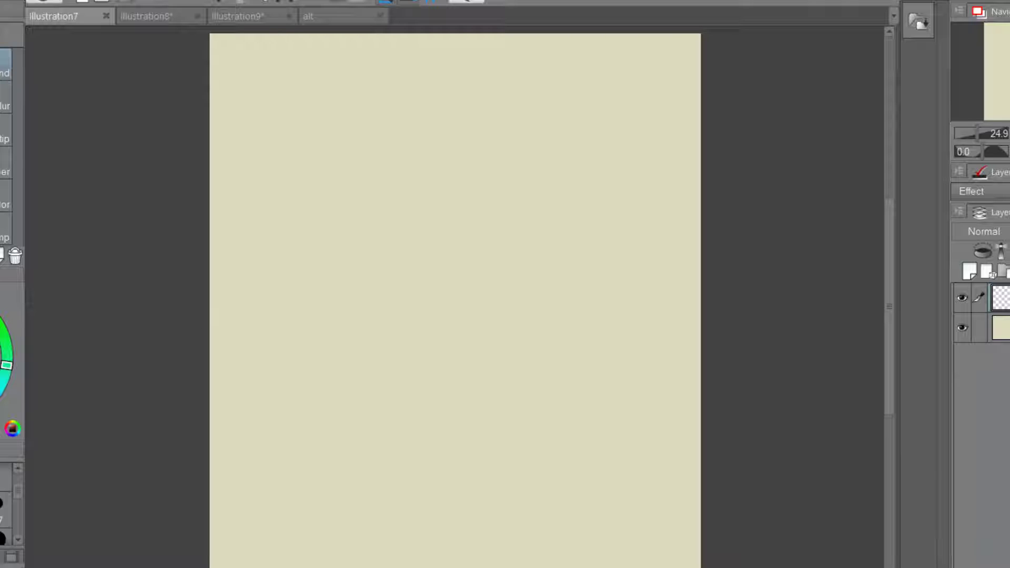
- Switch to the pencil tool for sketching on the blank canvas
{"action": "mouse_move", "coordinate": [890, 211]}
{"action": "left_mouse_down"}
{"action": "mouse_move", "coordinate": [885, 186]}
{"action": "mouse_move", "coordinate": [886, 206]}
{"action": "left_mouse_up"}
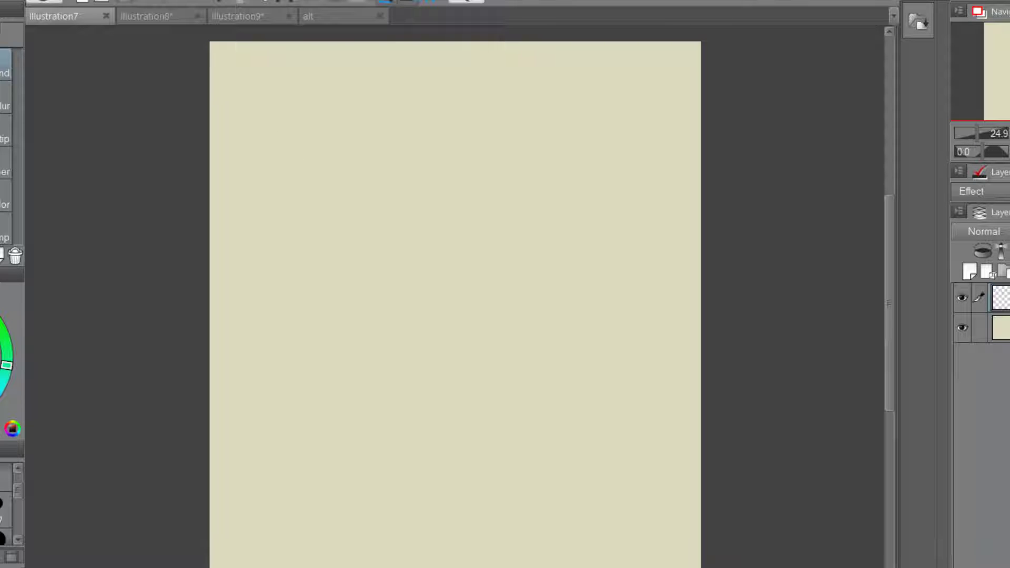
{"action": "key", "text": "p"}
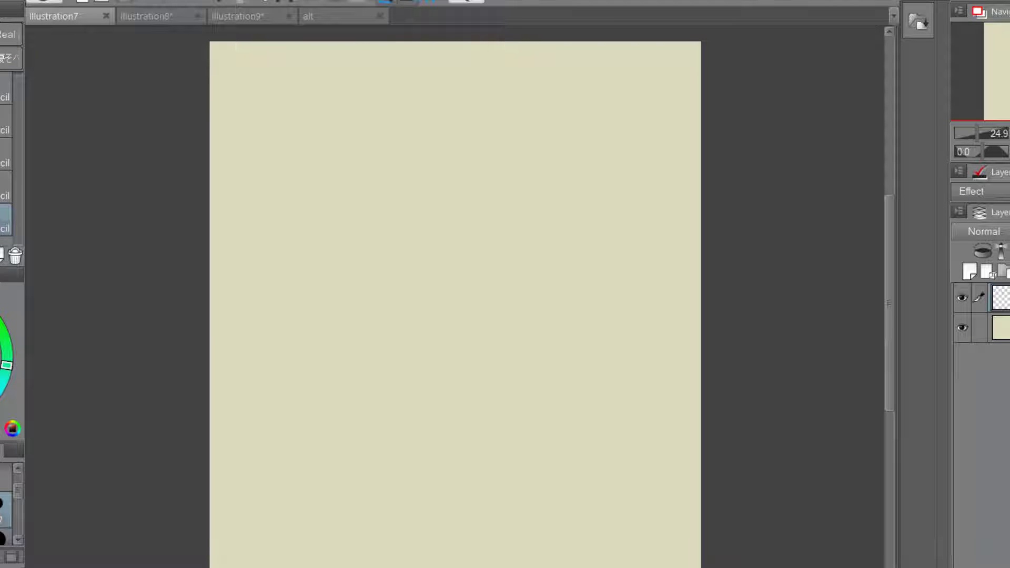
{"action": "key", "text": "p"}
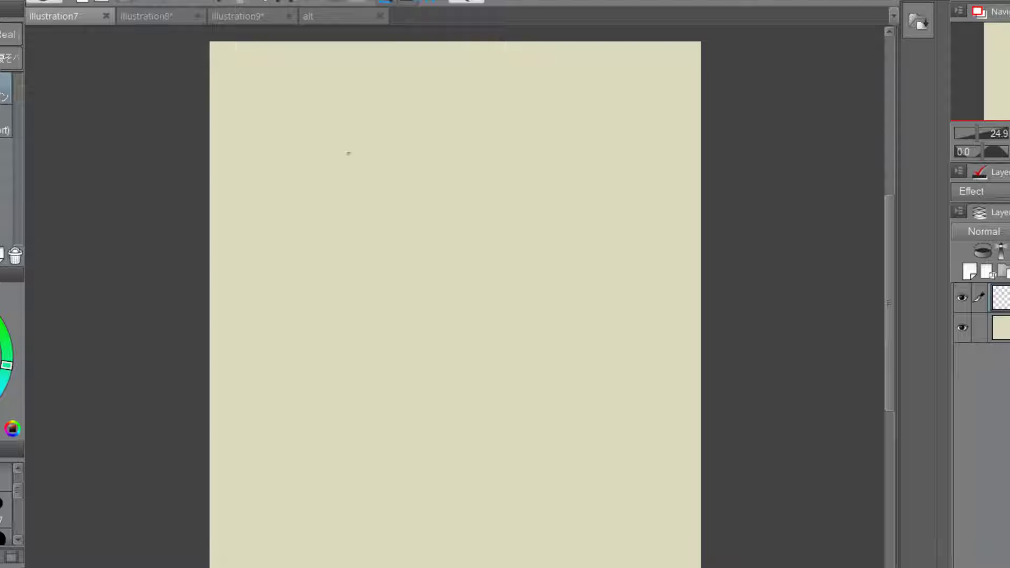
{"action": "left_click_drag", "start_coordinate": [378, 216], "coordinate": [428, 257]}
{"action": "left_click", "coordinate": [165, 2]}
{"action": "mouse_move", "coordinate": [283, 133]}
{"action": "left_mouse_down"}
{"action": "mouse_move", "coordinate": [275, 163]}
{"action": "mouse_move", "coordinate": [296, 160]}
{"action": "mouse_move", "coordinate": [303, 233]}
{"action": "mouse_move", "coordinate": [318, 256]}
{"action": "left_mouse_up"}
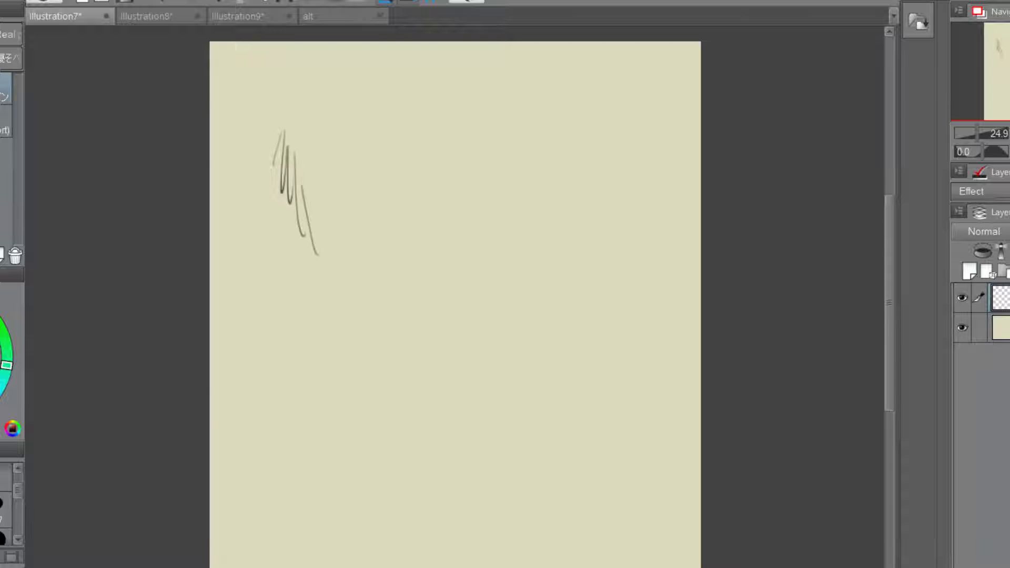
{"action": "left_click", "coordinate": [162, 3]}
{"action": "left_click", "coordinate": [163, 2]}
{"action": "left_click", "coordinate": [165, 3]}
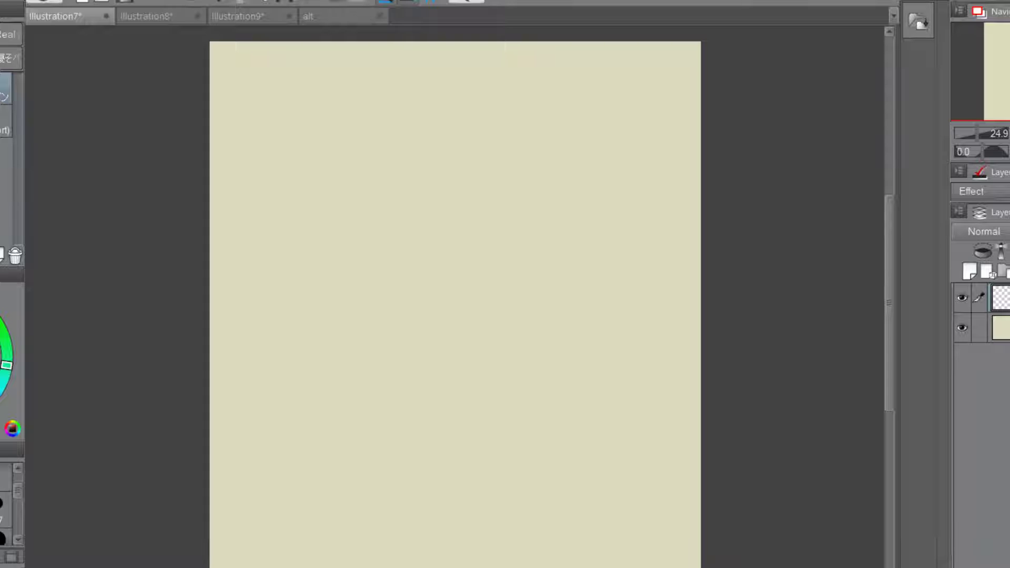
- Sketch a small circle in the upper-left area of the canvas and a much larger circle in the upper-right area
{"action": "mouse_move", "coordinate": [316, 257]}
{"action": "left_mouse_down"}
{"action": "mouse_move", "coordinate": [293, 223]}
{"action": "mouse_move", "coordinate": [327, 235]}
{"action": "mouse_move", "coordinate": [313, 245]}
{"action": "left_mouse_up"}
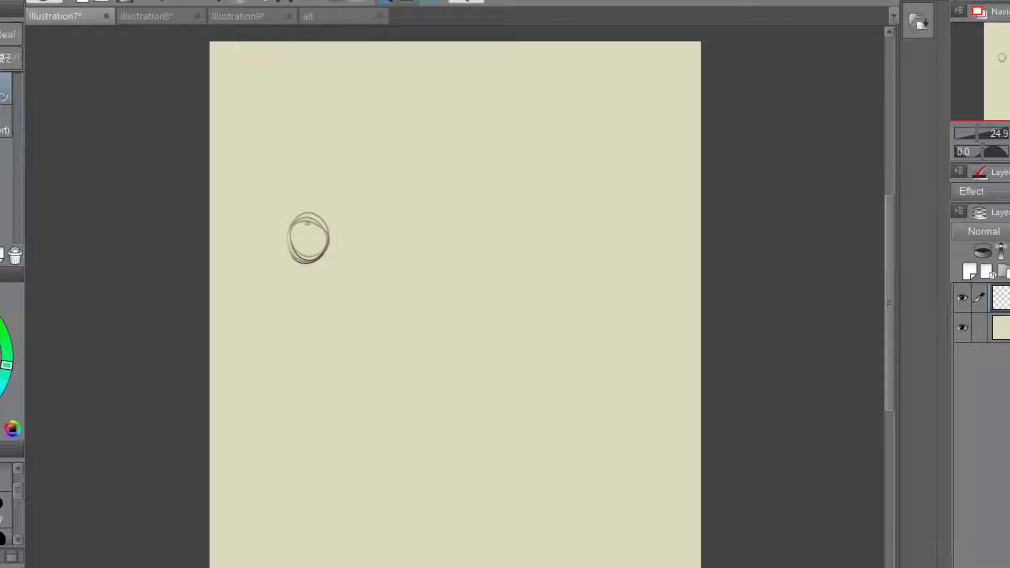
{"action": "mouse_move", "coordinate": [893, 209]}
{"action": "left_mouse_down"}
{"action": "mouse_move", "coordinate": [899, 238]}
{"action": "mouse_move", "coordinate": [885, 214]}
{"action": "left_mouse_up"}
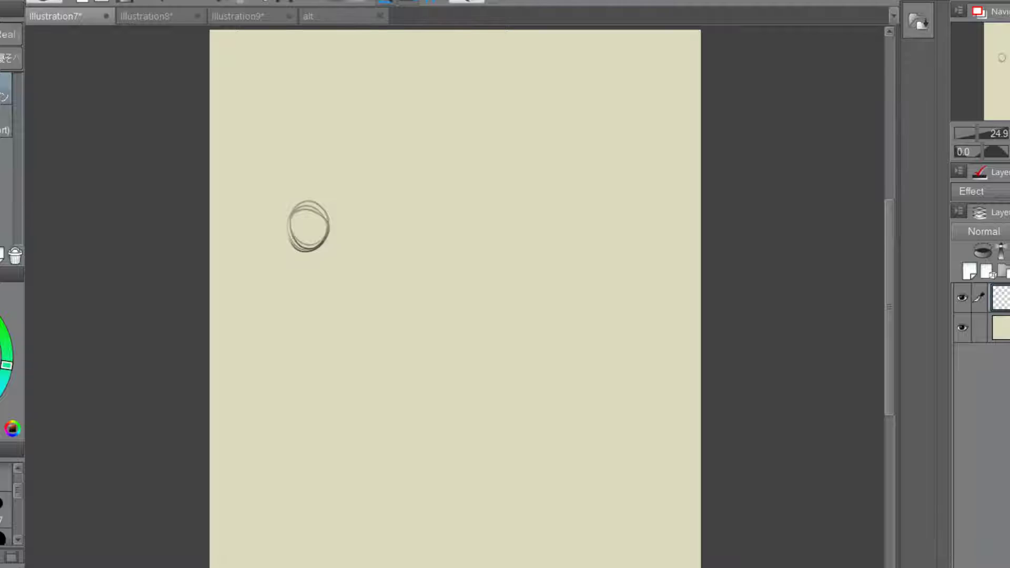
{"action": "mouse_move", "coordinate": [553, 119]}
{"action": "left_mouse_down"}
{"action": "mouse_move", "coordinate": [621, 174]}
{"action": "mouse_move", "coordinate": [615, 232]}
{"action": "mouse_move", "coordinate": [573, 271]}
{"action": "left_mouse_up"}
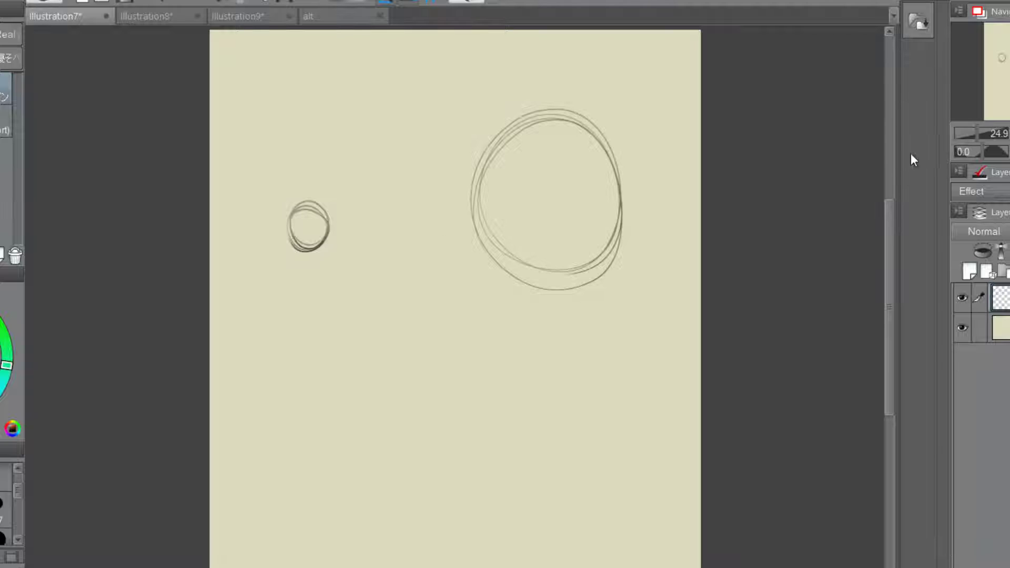
- Lasso the small circle, move it slightly down and toward the large circle, and deselect it
{"action": "key", "text": "m"}
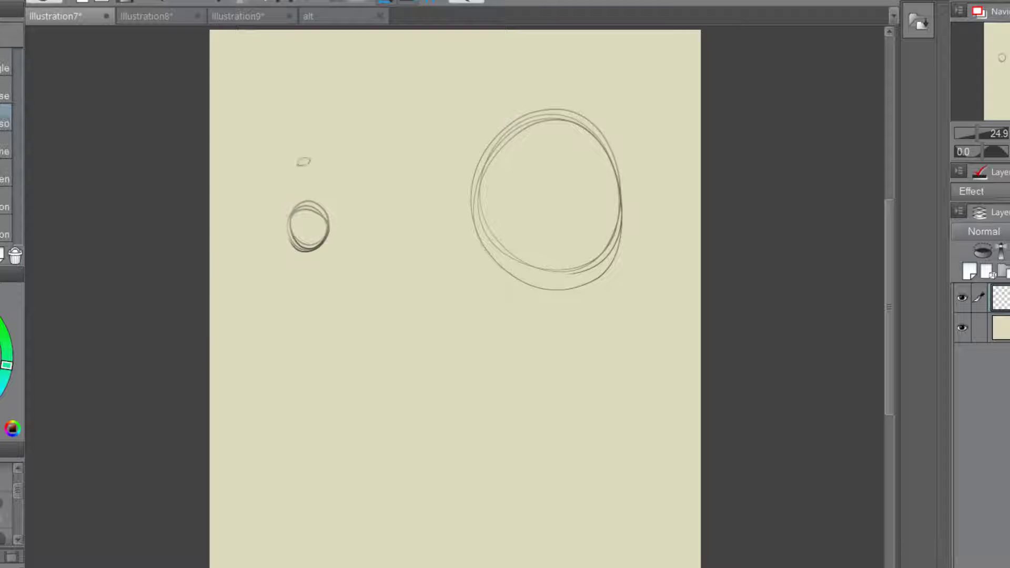
{"action": "mouse_move", "coordinate": [259, 285]}
{"action": "left_mouse_down"}
{"action": "mouse_move", "coordinate": [350, 288]}
{"action": "mouse_move", "coordinate": [266, 289]}
{"action": "left_mouse_up"}
{"action": "mouse_move", "coordinate": [341, 203]}
{"action": "left_mouse_down"}
{"action": "mouse_move", "coordinate": [348, 220]}
{"action": "mouse_move", "coordinate": [408, 232]}
{"action": "left_mouse_up"}
{"action": "left_click", "coordinate": [222, 357]}
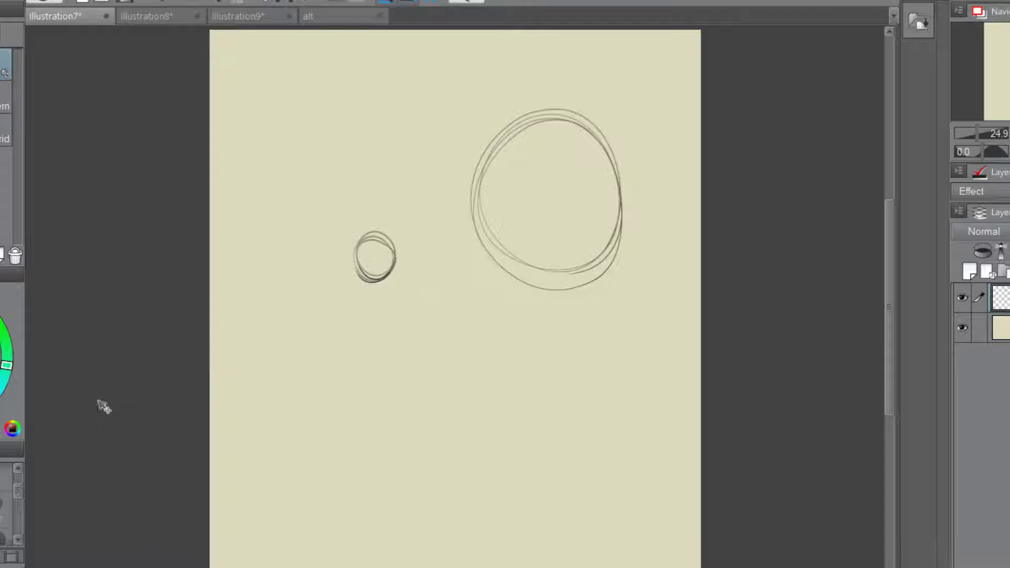
- Draw a height bracket on the left side of the small circle and another on the right side of the large circle
{"action": "key", "text": "p"}
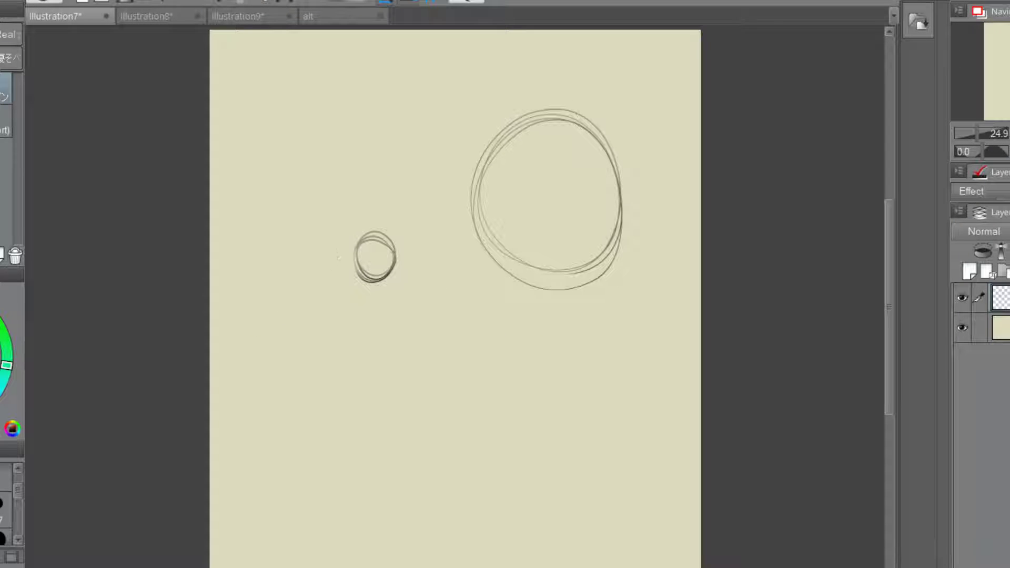
{"action": "left_click_drag", "start_coordinate": [335, 273], "coordinate": [335, 234]}
{"action": "left_click_drag", "start_coordinate": [639, 147], "coordinate": [640, 220]}
{"action": "left_click_drag", "start_coordinate": [643, 104], "coordinate": [640, 260]}
{"action": "left_click_drag", "start_coordinate": [642, 208], "coordinate": [641, 280]}
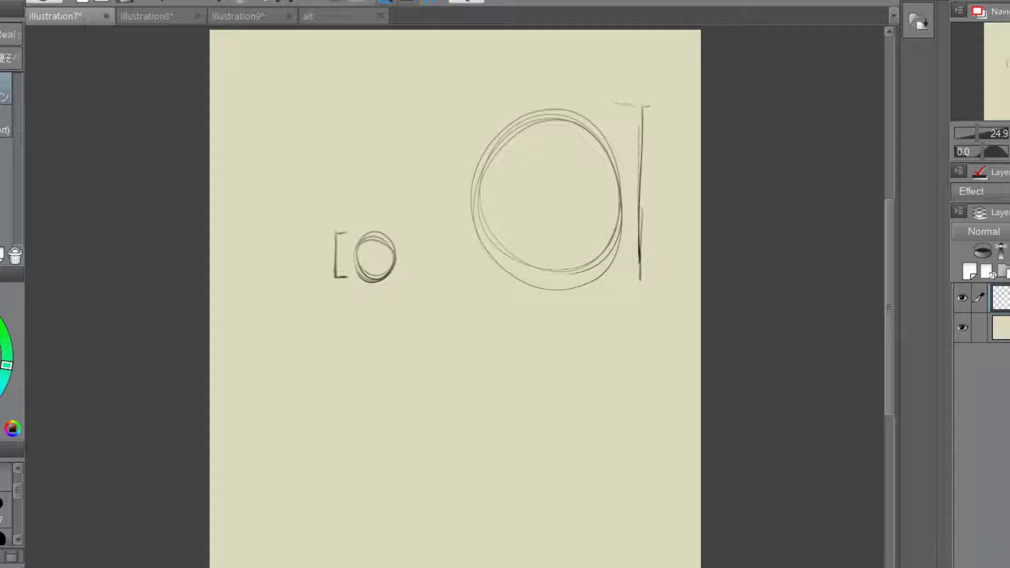
{"action": "left_click_drag", "start_coordinate": [615, 104], "coordinate": [642, 105]}
{"action": "mouse_move", "coordinate": [641, 282]}
{"action": "left_mouse_down"}
{"action": "mouse_move", "coordinate": [613, 284]}
{"action": "mouse_move", "coordinate": [644, 282]}
{"action": "left_mouse_up"}
- Lasso the small circle with its bracket, shift both slightly up and to the left, and deselect
{"action": "key", "text": "m"}
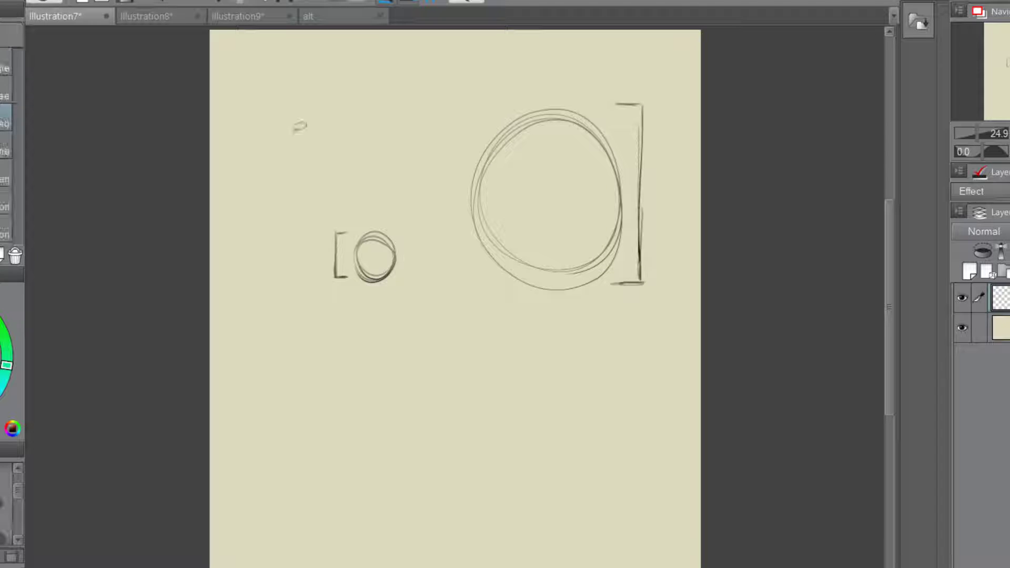
{"action": "left_click_drag", "start_coordinate": [332, 232], "coordinate": [313, 294]}
{"action": "mouse_move", "coordinate": [386, 287]}
{"action": "left_mouse_down"}
{"action": "mouse_move", "coordinate": [481, 257]}
{"action": "mouse_move", "coordinate": [531, 262]}
{"action": "mouse_move", "coordinate": [533, 275]}
{"action": "mouse_move", "coordinate": [521, 214]}
{"action": "mouse_move", "coordinate": [593, 183]}
{"action": "mouse_move", "coordinate": [601, 243]}
{"action": "mouse_move", "coordinate": [357, 247]}
{"action": "mouse_move", "coordinate": [363, 276]}
{"action": "left_mouse_up"}
{"action": "key", "text": "ctrl+d"}
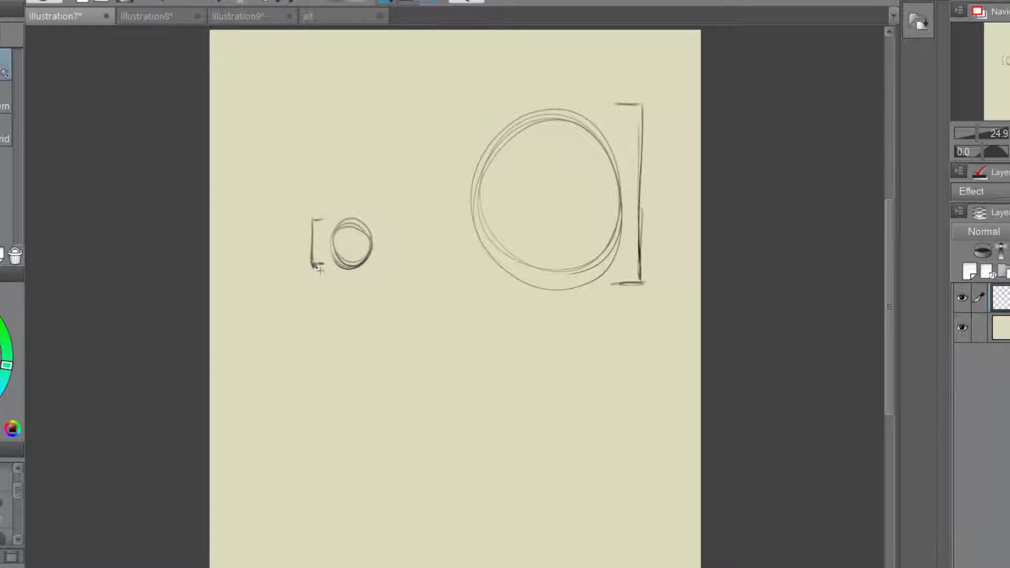
- Sketch a second, slightly smaller circle with its own height bracket below the first small circle
{"action": "key", "text": "p"}
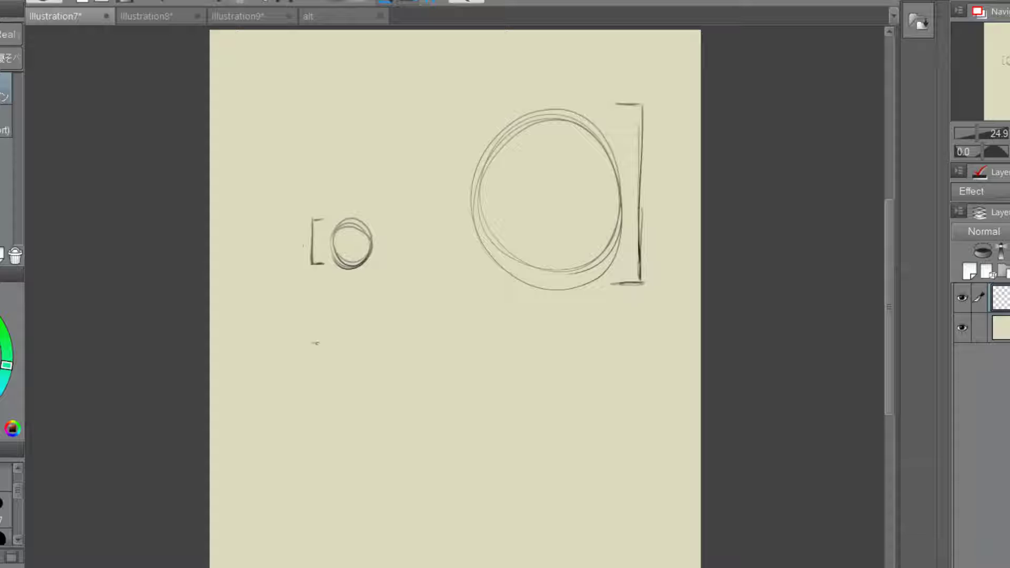
{"action": "left_click_drag", "start_coordinate": [314, 345], "coordinate": [315, 378]}
{"action": "mouse_move", "coordinate": [341, 347]}
{"action": "left_mouse_down"}
{"action": "mouse_move", "coordinate": [348, 374]}
{"action": "mouse_move", "coordinate": [338, 347]}
{"action": "left_mouse_up"}
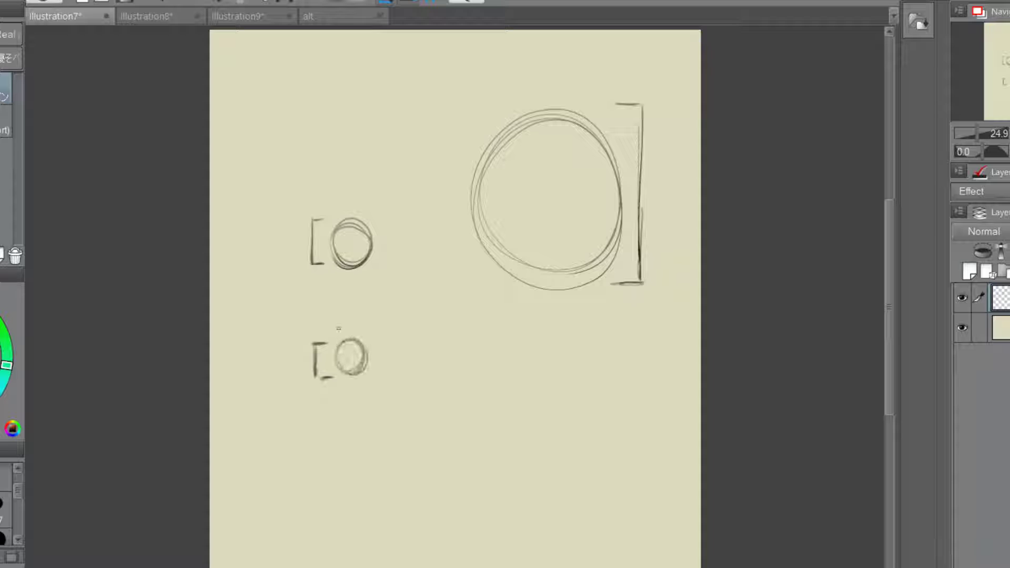
- Lasso the lower small circle with its bracket, move both further down, and scale them up slightly
{"action": "key", "text": "m"}
{"action": "mouse_move", "coordinate": [284, 322]}
{"action": "left_mouse_down"}
{"action": "mouse_move", "coordinate": [377, 391]}
{"action": "mouse_move", "coordinate": [365, 253]}
{"action": "mouse_move", "coordinate": [351, 381]}
{"action": "mouse_move", "coordinate": [338, 411]}
{"action": "mouse_move", "coordinate": [332, 404]}
{"action": "left_mouse_up"}
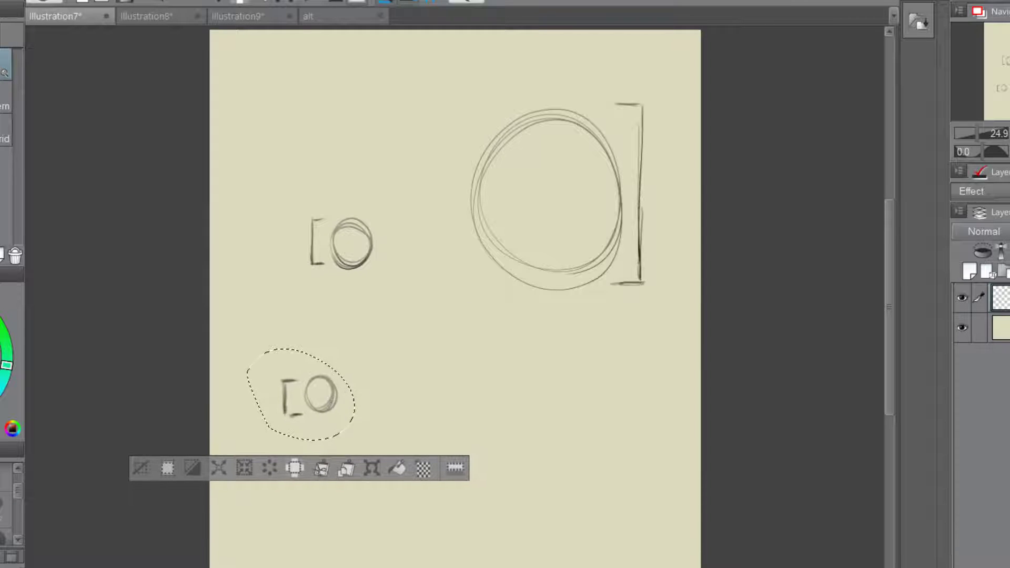
{"action": "left_click", "coordinate": [3, 1]}
{"action": "mouse_move", "coordinate": [79, 339]}
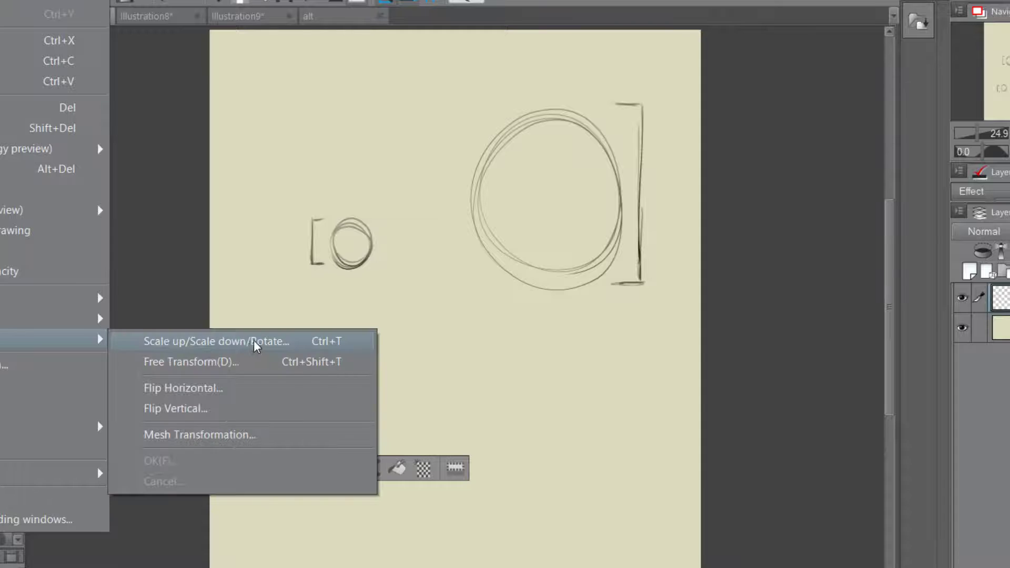
{"action": "left_click", "coordinate": [255, 341]}
{"action": "left_click_drag", "start_coordinate": [354, 349], "coordinate": [370, 335]}
{"action": "left_click", "coordinate": [280, 469]}
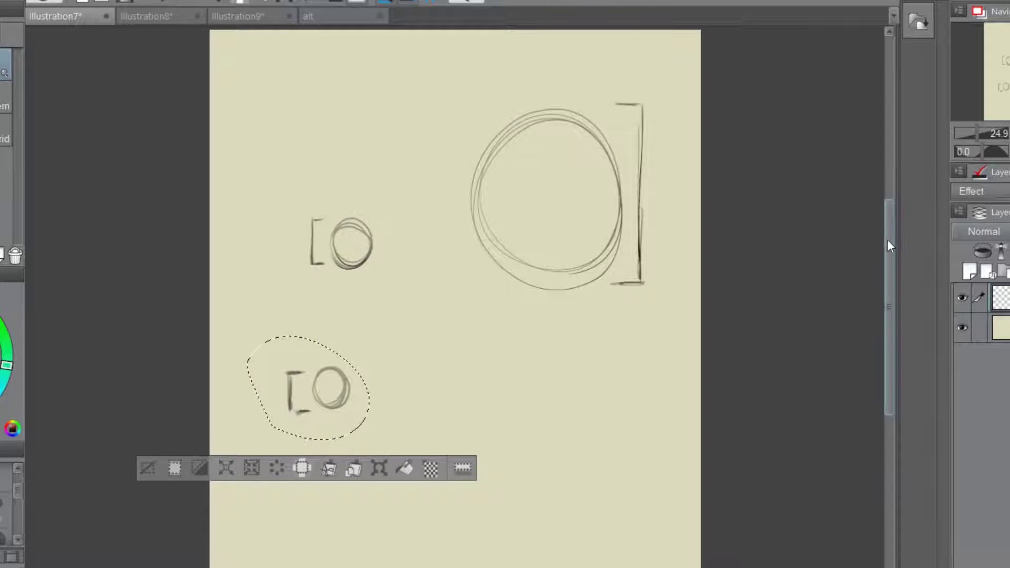
- Move the selected second circle and bracket up beside the first small circle
{"action": "left_click_drag", "start_coordinate": [888, 236], "coordinate": [887, 238]}
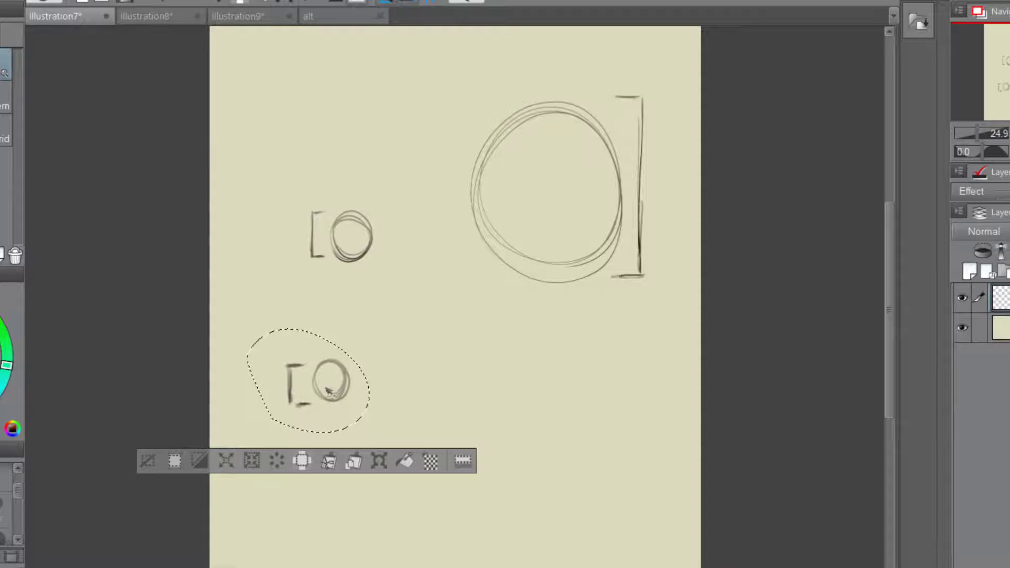
{"action": "left_click_drag", "start_coordinate": [321, 379], "coordinate": [333, 337]}
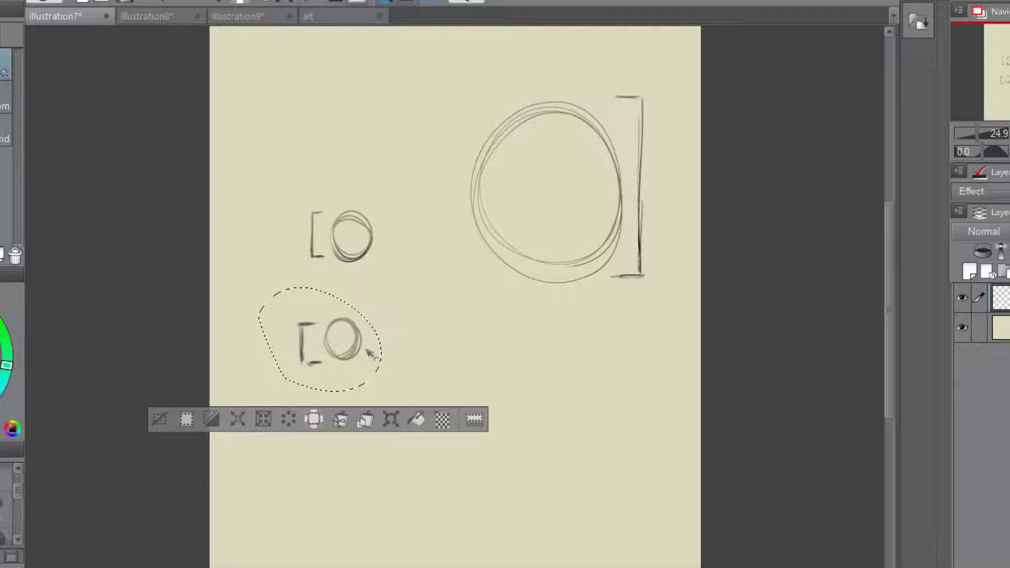
{"action": "mouse_move", "coordinate": [377, 363]}
{"action": "left_mouse_down"}
{"action": "mouse_move", "coordinate": [509, 248]}
{"action": "mouse_move", "coordinate": [411, 254]}
{"action": "mouse_move", "coordinate": [428, 261]}
{"action": "left_mouse_up"}
{"action": "key", "text": "alt+e"}
{"action": "mouse_move", "coordinate": [79, 339]}
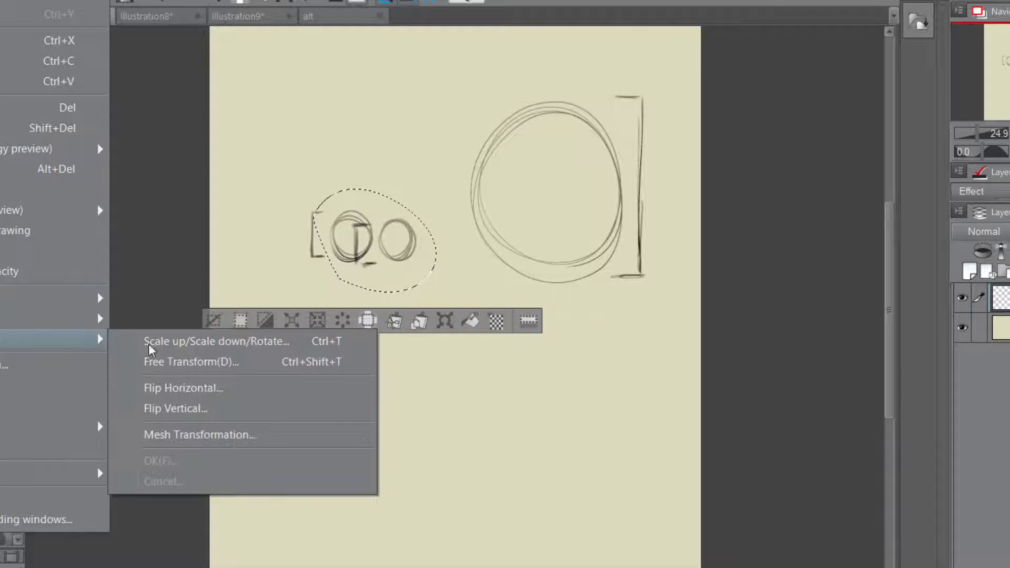
{"action": "left_click", "coordinate": [320, 341]}
{"action": "mouse_move", "coordinate": [436, 188]}
{"action": "left_mouse_down"}
{"action": "mouse_move", "coordinate": [438, 171]}
{"action": "mouse_move", "coordinate": [448, 182]}
{"action": "left_mouse_up"}
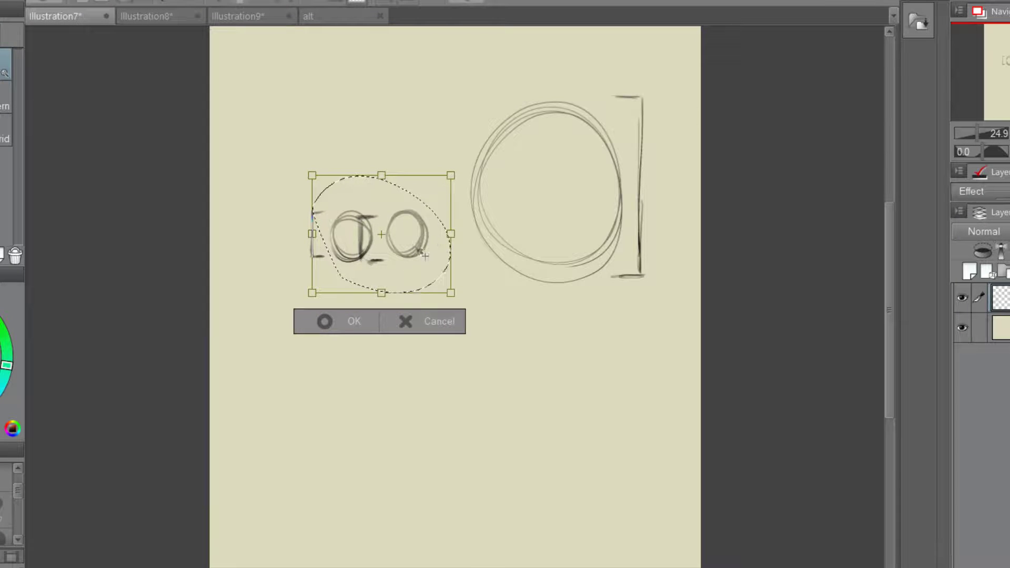
{"action": "left_click", "coordinate": [340, 324]}
{"action": "key", "text": "ctrl+d"}
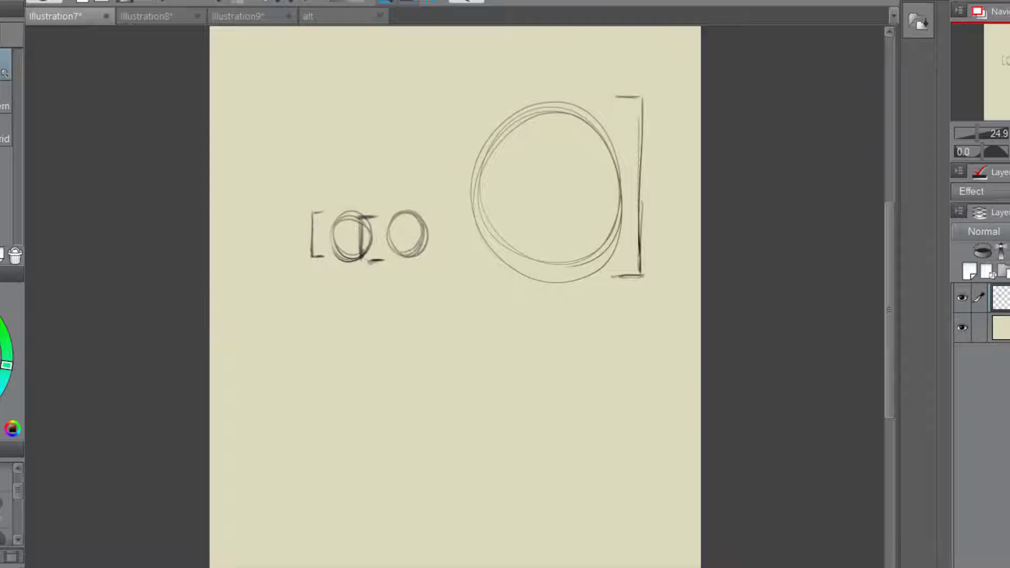
{"action": "key", "text": "ctrl+z"}
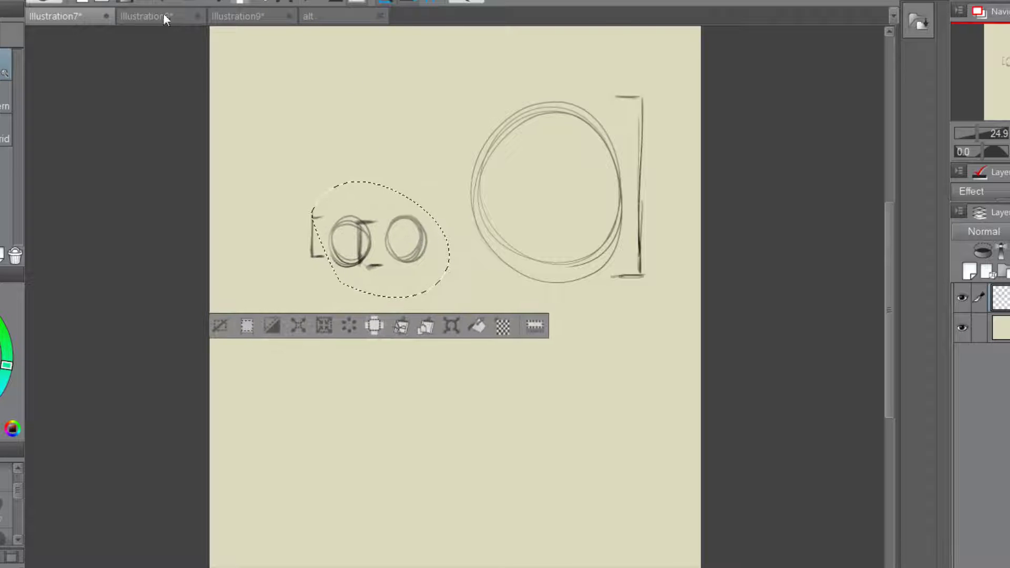
- Move the second circle and bracket between the first small circle and the large circle, then reselect them and scale them up slightly
{"action": "left_click_drag", "start_coordinate": [423, 245], "coordinate": [459, 243]}
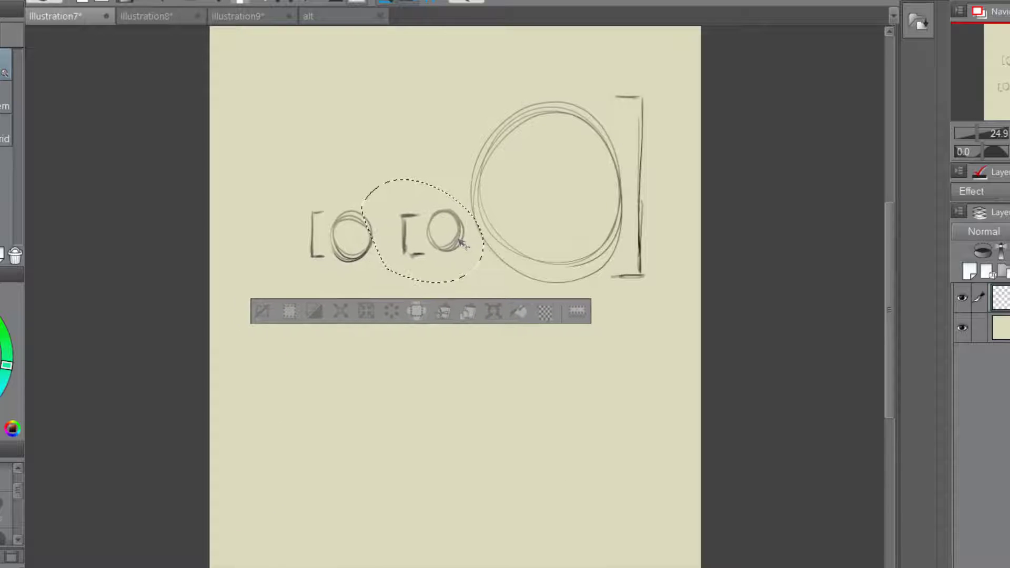
{"action": "left_click", "coordinate": [263, 314]}
{"action": "key", "text": "m"}
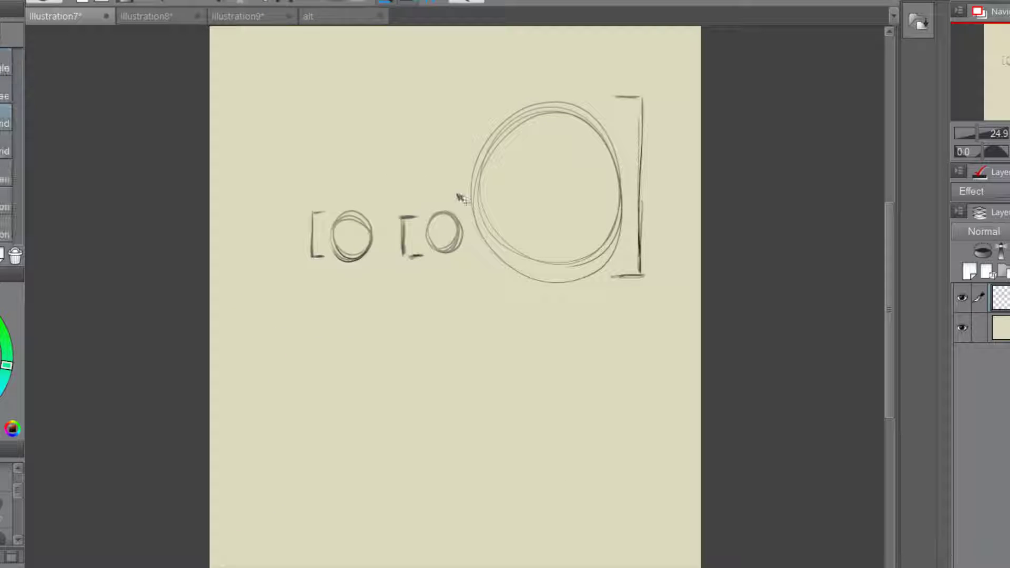
{"action": "mouse_move", "coordinate": [396, 192]}
{"action": "left_mouse_down"}
{"action": "mouse_move", "coordinate": [408, 276]}
{"action": "mouse_move", "coordinate": [478, 226]}
{"action": "mouse_move", "coordinate": [401, 188]}
{"action": "left_mouse_up"}
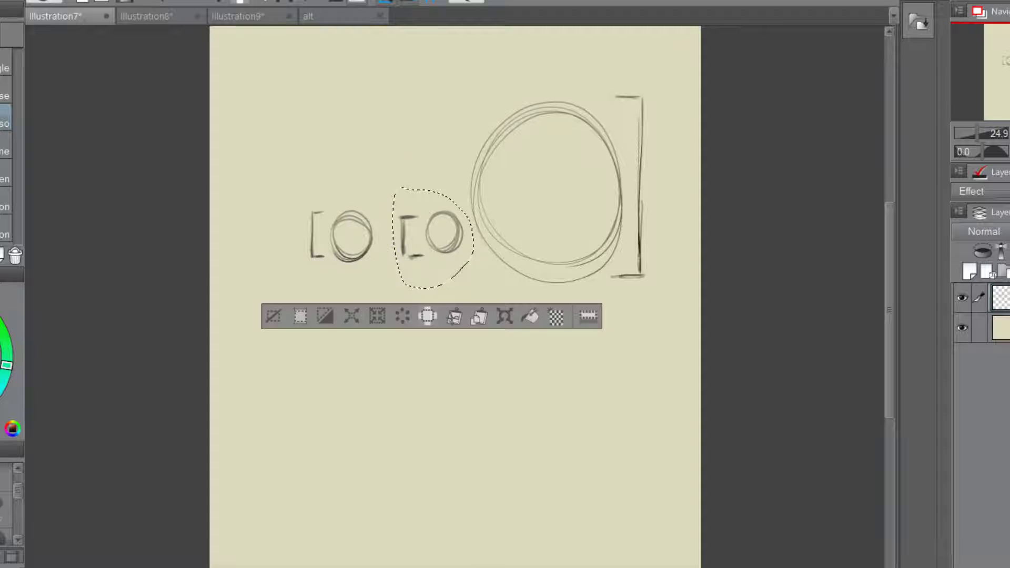
{"action": "left_click", "coordinate": [2, 1]}
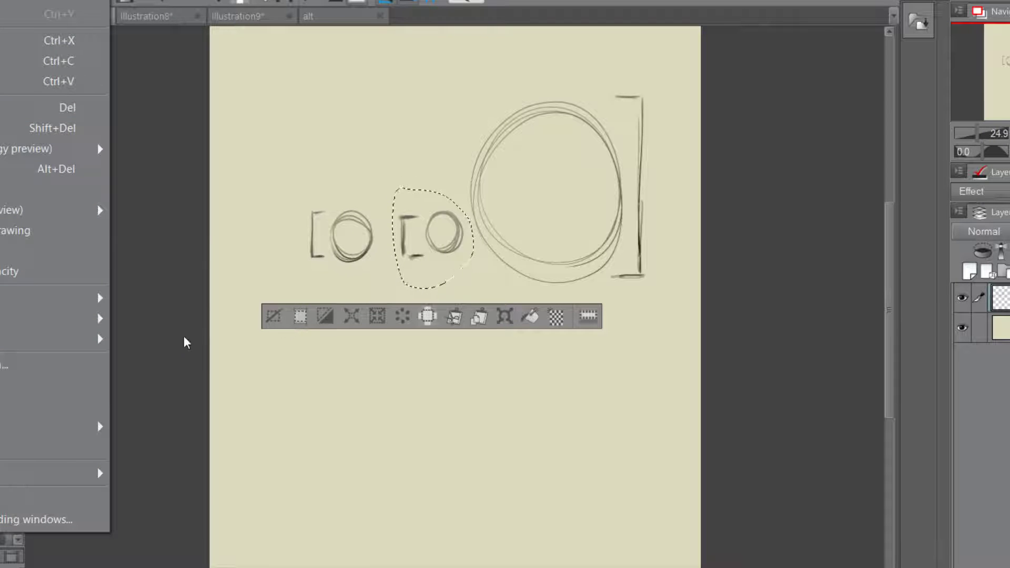
{"action": "mouse_move", "coordinate": [79, 339]}
{"action": "left_click", "coordinate": [282, 339]}
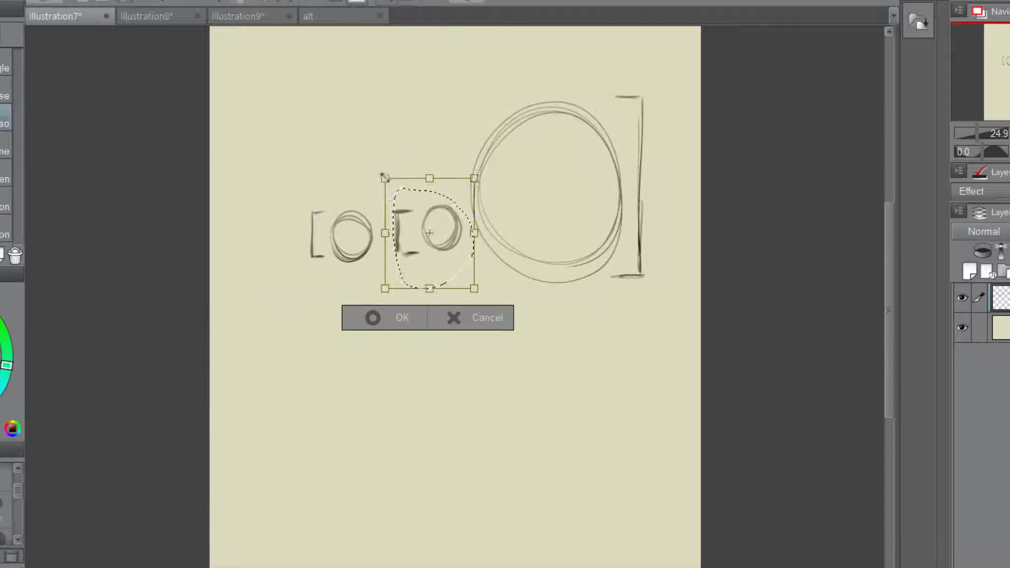
{"action": "mouse_move", "coordinate": [468, 251]}
{"action": "left_mouse_down"}
{"action": "mouse_move", "coordinate": [445, 256]}
{"action": "mouse_move", "coordinate": [523, 257]}
{"action": "mouse_move", "coordinate": [461, 261]}
{"action": "left_mouse_up"}
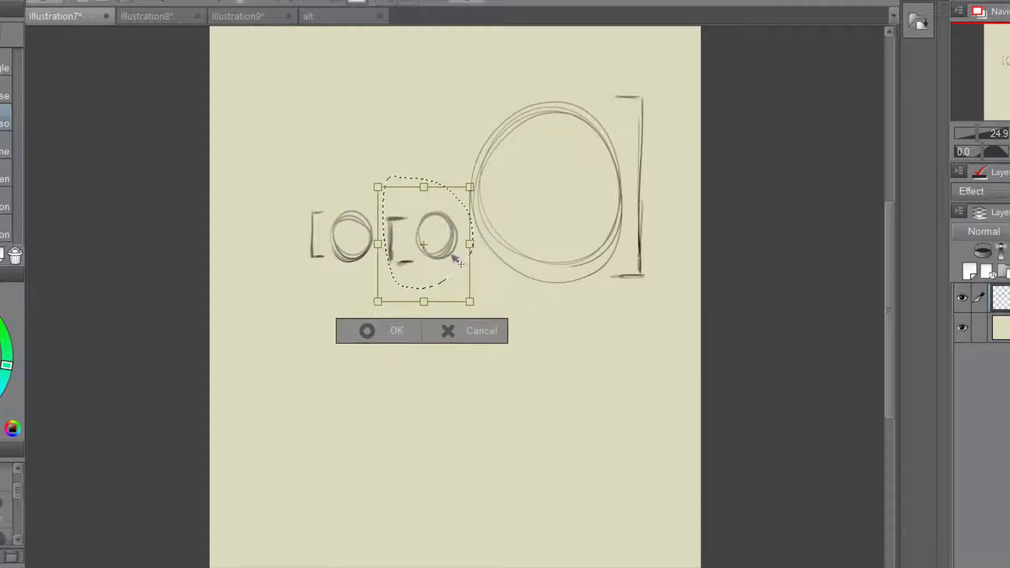
{"action": "left_click", "coordinate": [359, 326]}
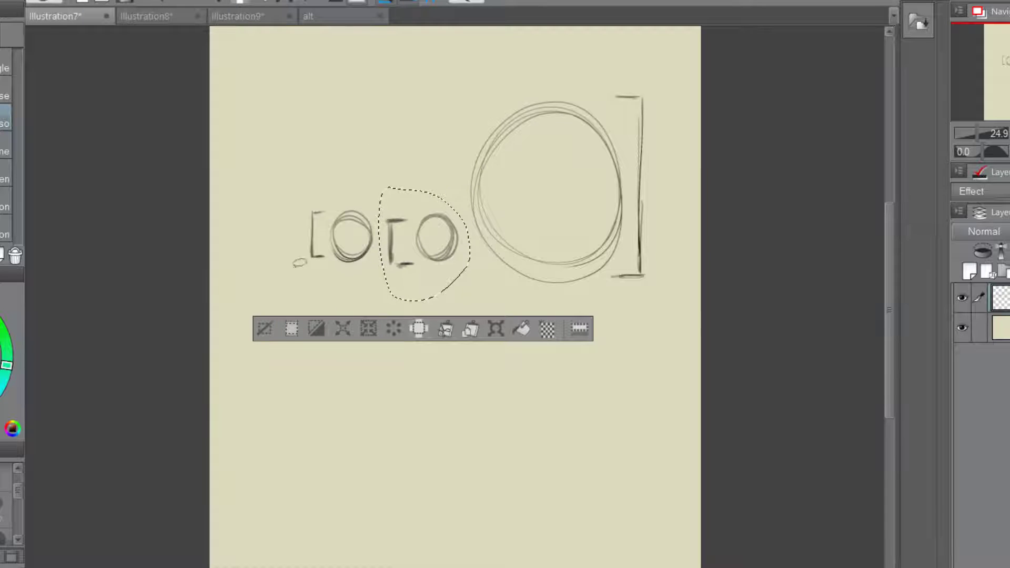
- Lasso the first small circle with its bracket, move both directly above the second one, deselect, and switch back to the pencil
{"action": "mouse_move", "coordinate": [294, 265]}
{"action": "left_mouse_down"}
{"action": "mouse_move", "coordinate": [349, 164]}
{"action": "mouse_move", "coordinate": [376, 189]}
{"action": "mouse_move", "coordinate": [384, 279]}
{"action": "mouse_move", "coordinate": [393, 186]}
{"action": "mouse_move", "coordinate": [421, 190]}
{"action": "mouse_move", "coordinate": [431, 211]}
{"action": "mouse_move", "coordinate": [422, 212]}
{"action": "mouse_move", "coordinate": [427, 187]}
{"action": "mouse_move", "coordinate": [435, 212]}
{"action": "mouse_move", "coordinate": [441, 188]}
{"action": "left_mouse_up"}
{"action": "key", "text": "k"}
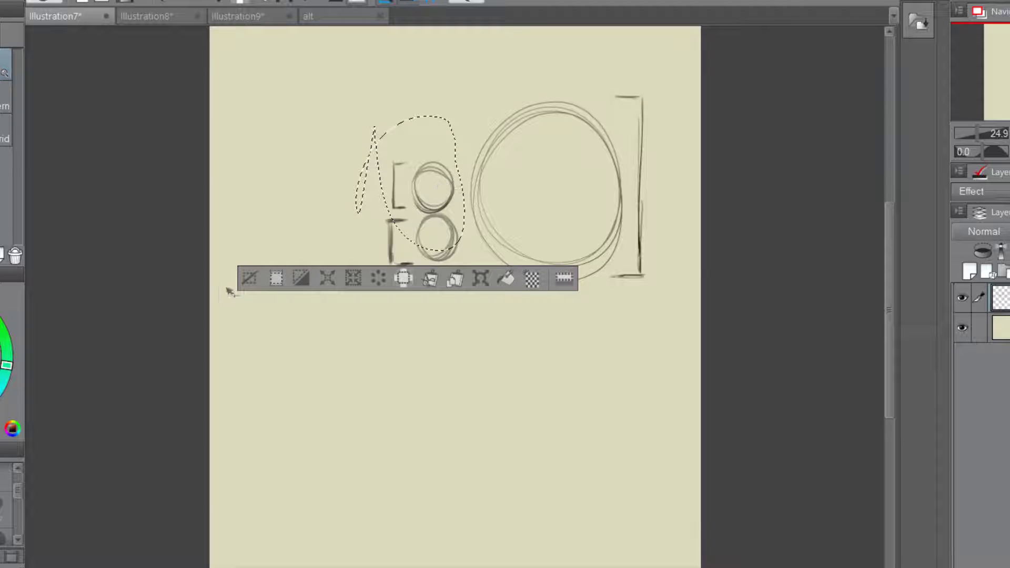
{"action": "key", "text": "ctrl+d"}
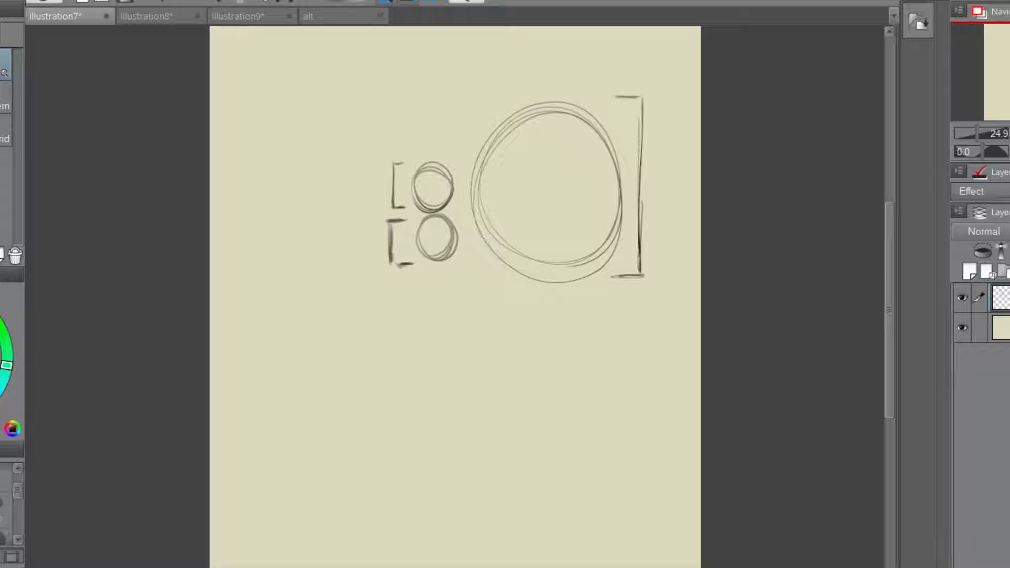
{"action": "key", "text": "p"}
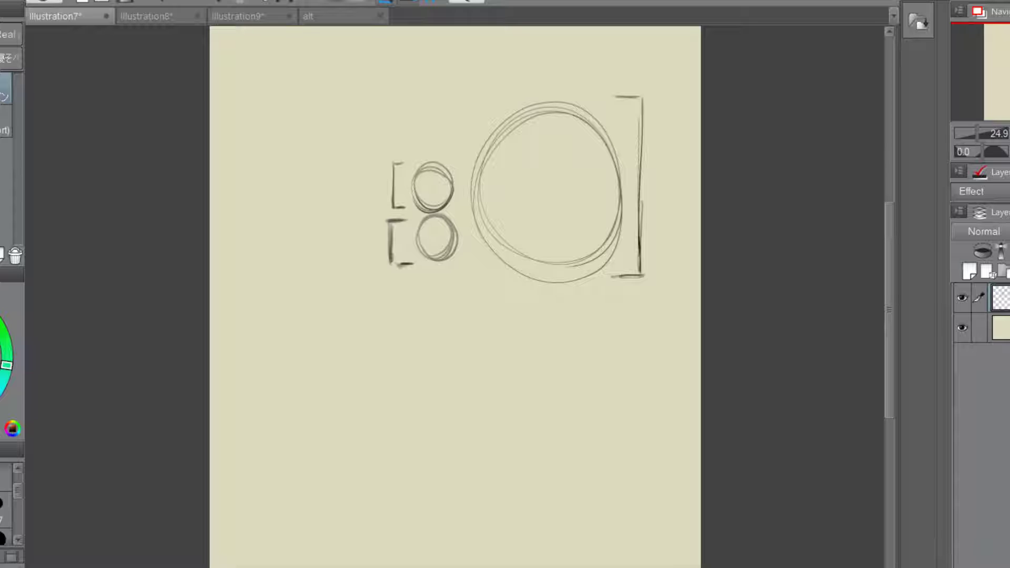
- Switch to the Illustration8 canvas with the pear and bottle reference photo
{"action": "scroll", "coordinate": [888, 230], "scroll_direction": "up", "scroll_amount": 2}
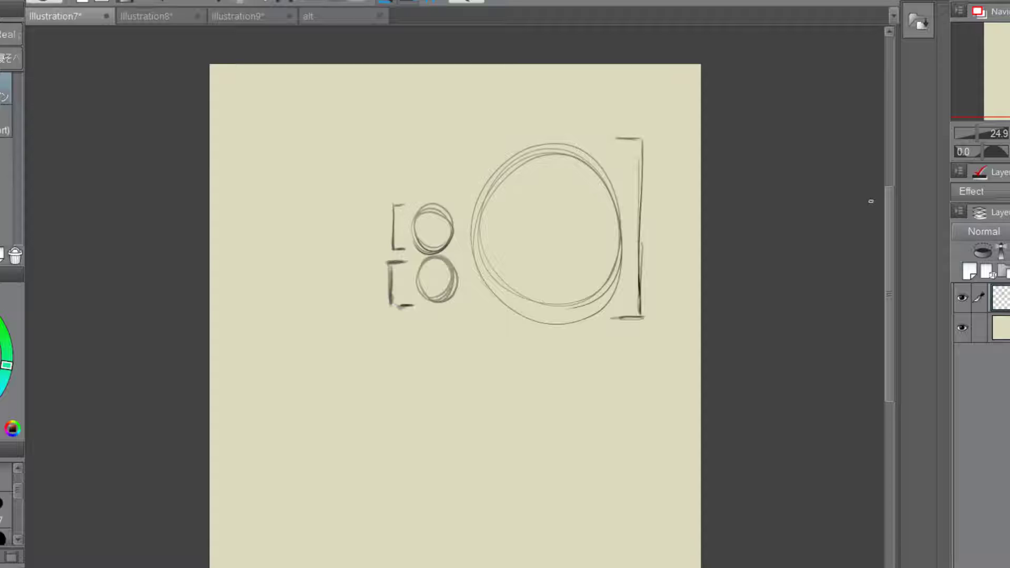
{"action": "mouse_move", "coordinate": [888, 210]}
{"action": "left_mouse_down"}
{"action": "mouse_move", "coordinate": [886, 197]}
{"action": "mouse_move", "coordinate": [892, 232]}
{"action": "left_mouse_up"}
{"action": "left_click", "coordinate": [153, 17]}
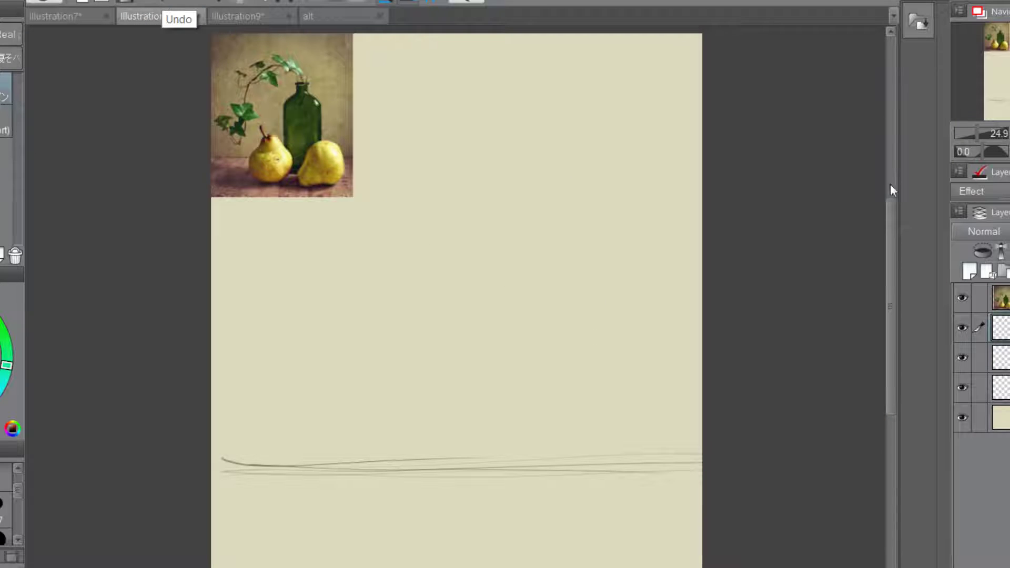
{"action": "left_click_drag", "start_coordinate": [891, 184], "coordinate": [887, 224]}
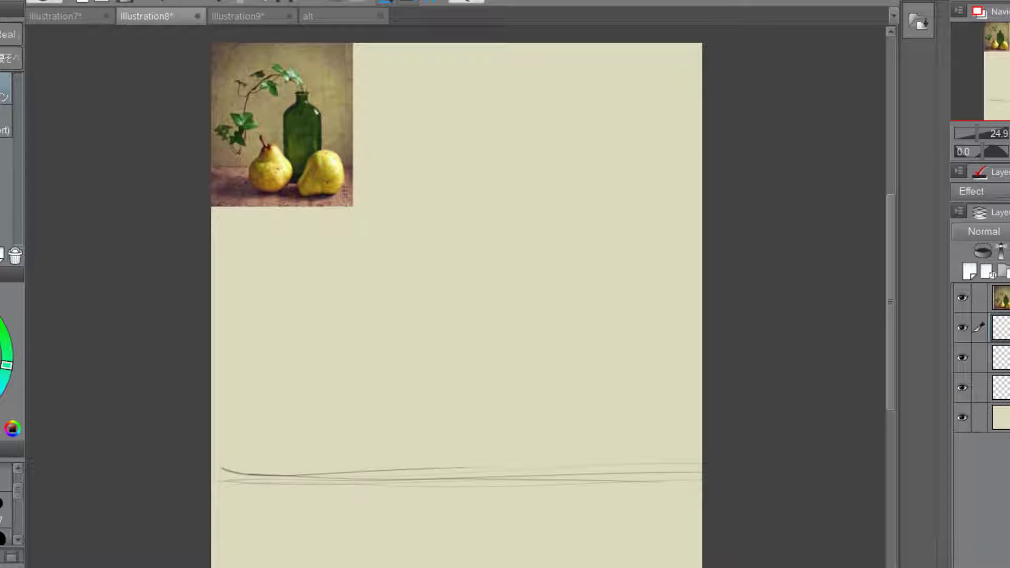
{"action": "mouse_move", "coordinate": [888, 211]}
{"action": "left_mouse_down"}
{"action": "mouse_move", "coordinate": [885, 222]}
{"action": "mouse_move", "coordinate": [870, 197]}
{"action": "mouse_move", "coordinate": [870, 217]}
{"action": "left_mouse_up"}
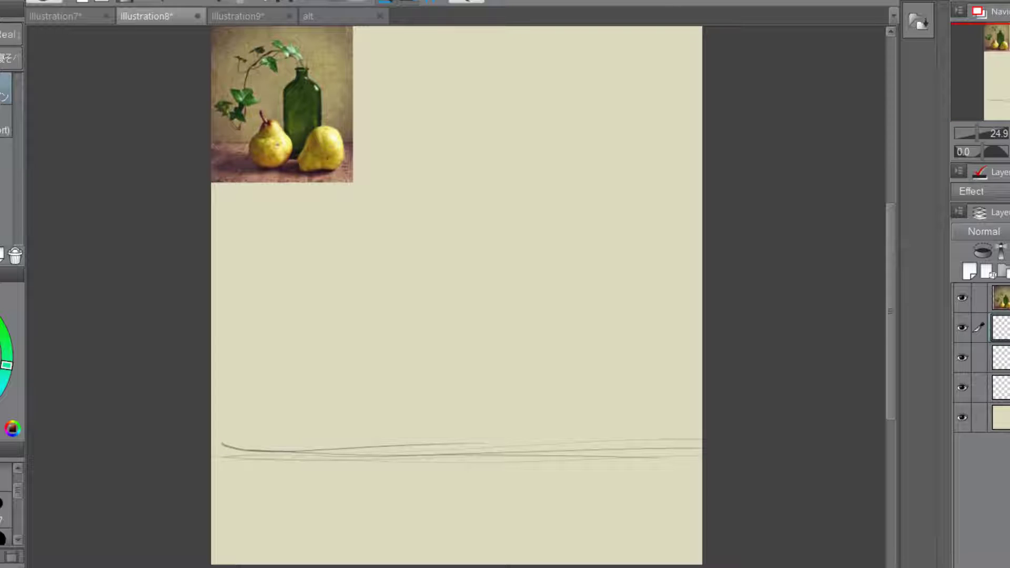
- Select the reference photo layer, scale the photo up slightly, and return to the pencil on the sketch layer directly below it
{"action": "left_click", "coordinate": [1000, 298]}
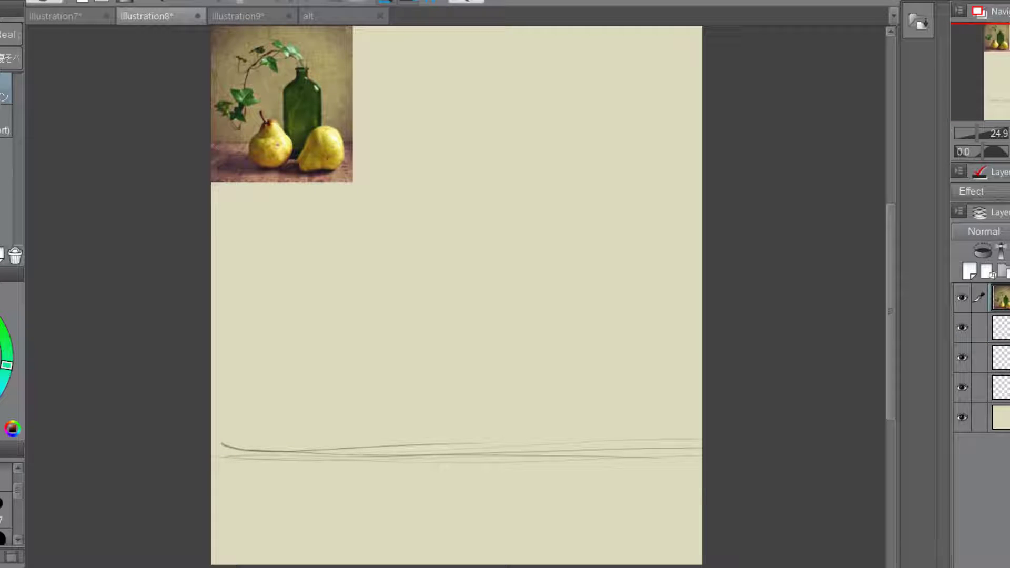
{"action": "key", "text": "ctrl+t"}
{"action": "left_click_drag", "start_coordinate": [353, 182], "coordinate": [375, 209]}
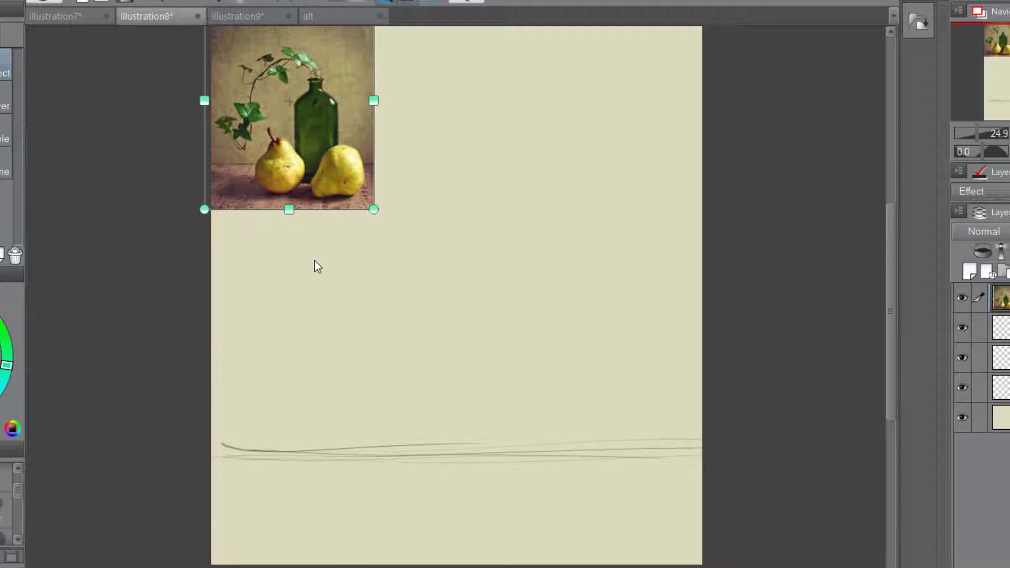
{"action": "key", "text": "p"}
{"action": "left_click", "coordinate": [1000, 327]}
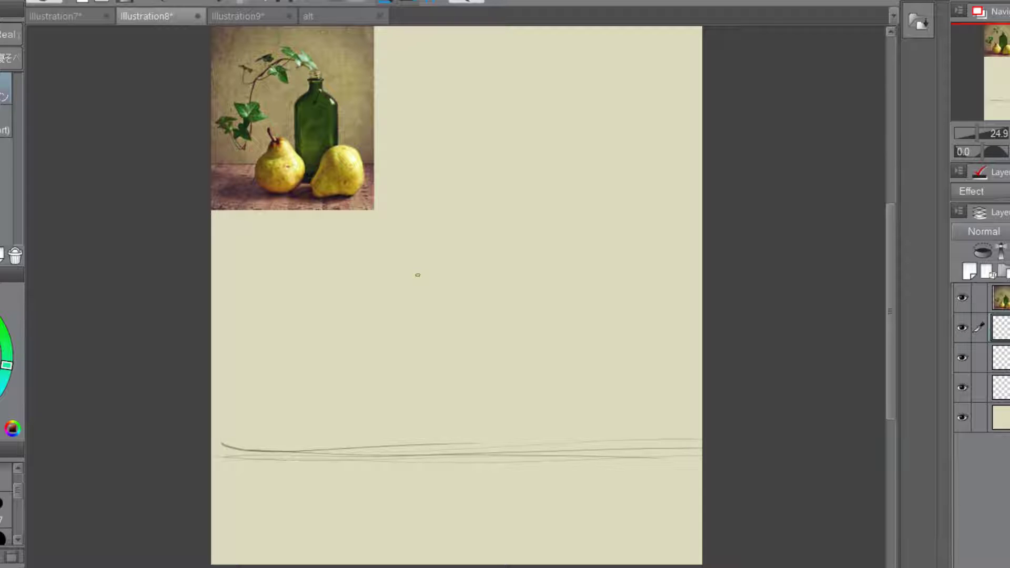
{"action": "mouse_move", "coordinate": [889, 228]}
{"action": "left_mouse_down"}
{"action": "mouse_move", "coordinate": [892, 284]}
{"action": "mouse_move", "coordinate": [883, 214]}
{"action": "left_mouse_up"}
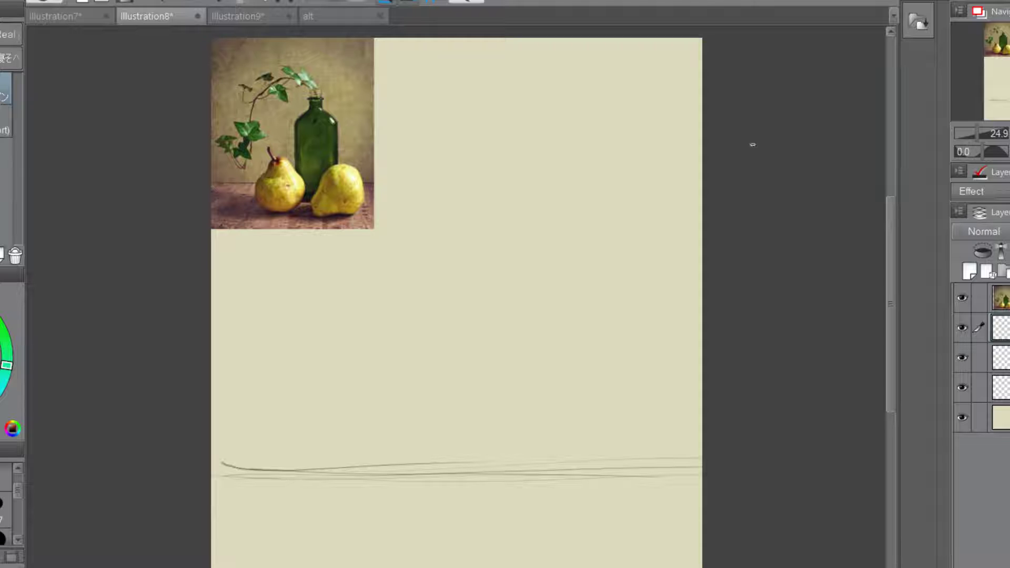
{"action": "left_click_drag", "start_coordinate": [888, 235], "coordinate": [889, 242]}
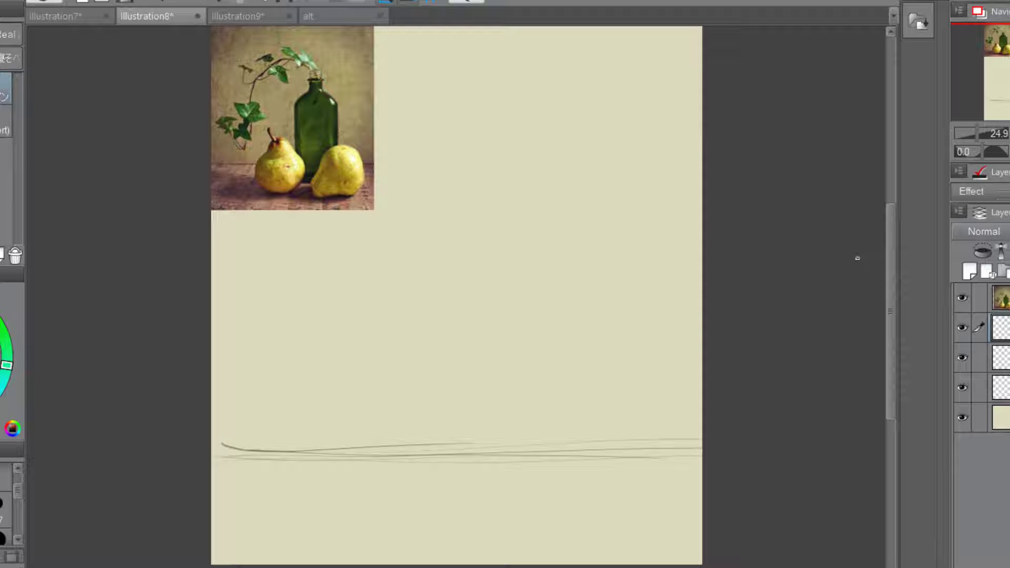
{"action": "left_click_drag", "start_coordinate": [565, 429], "coordinate": [562, 463]}
{"action": "left_click_drag", "start_coordinate": [551, 418], "coordinate": [573, 418]}
{"action": "left_click_drag", "start_coordinate": [561, 457], "coordinate": [580, 465]}
{"action": "left_click_drag", "start_coordinate": [581, 419], "coordinate": [582, 470]}
{"action": "key", "text": "ctrl+z"}
{"action": "key", "text": "ctrl+z"}
{"action": "key", "text": "ctrl+z"}
{"action": "key", "text": "ctrl+z"}
{"action": "mouse_move", "coordinate": [216, 327]}
{"action": "left_mouse_down"}
{"action": "mouse_move", "coordinate": [222, 418]}
{"action": "mouse_move", "coordinate": [203, 436]}
{"action": "left_mouse_up"}
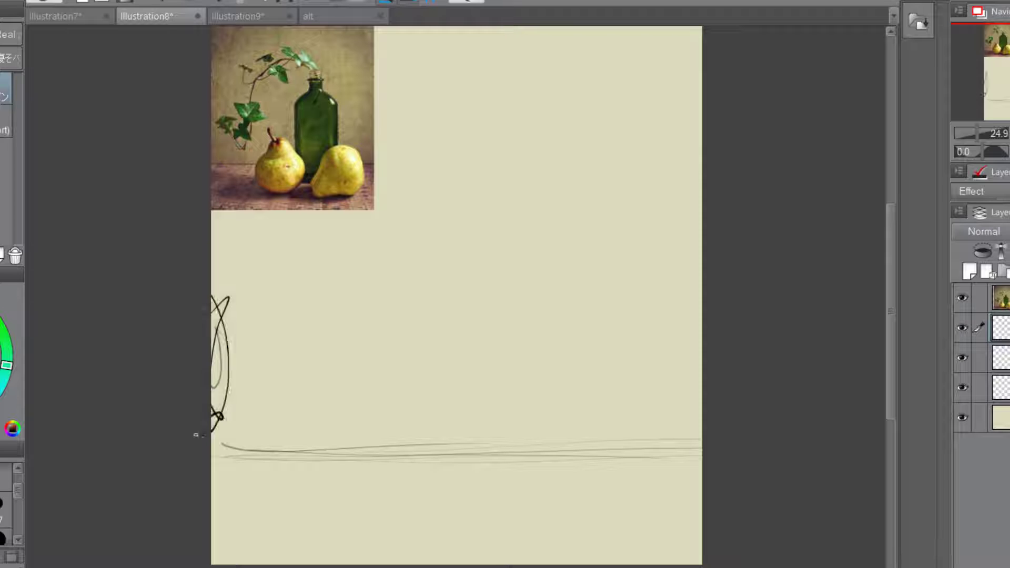
{"action": "key", "text": "ctrl+z"}
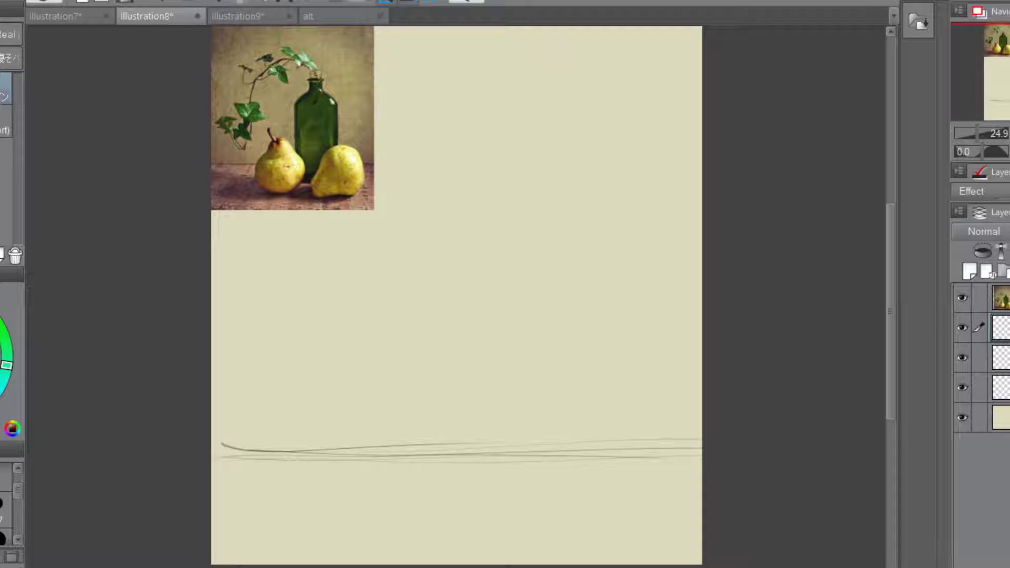
- Sketch a tall vertical guide line beside the photo and a horizontal line crossing its upper part, level with the pears
{"action": "left_click_drag", "start_coordinate": [530, 35], "coordinate": [542, 512]}
{"action": "left_click_drag", "start_coordinate": [536, 421], "coordinate": [539, 559]}
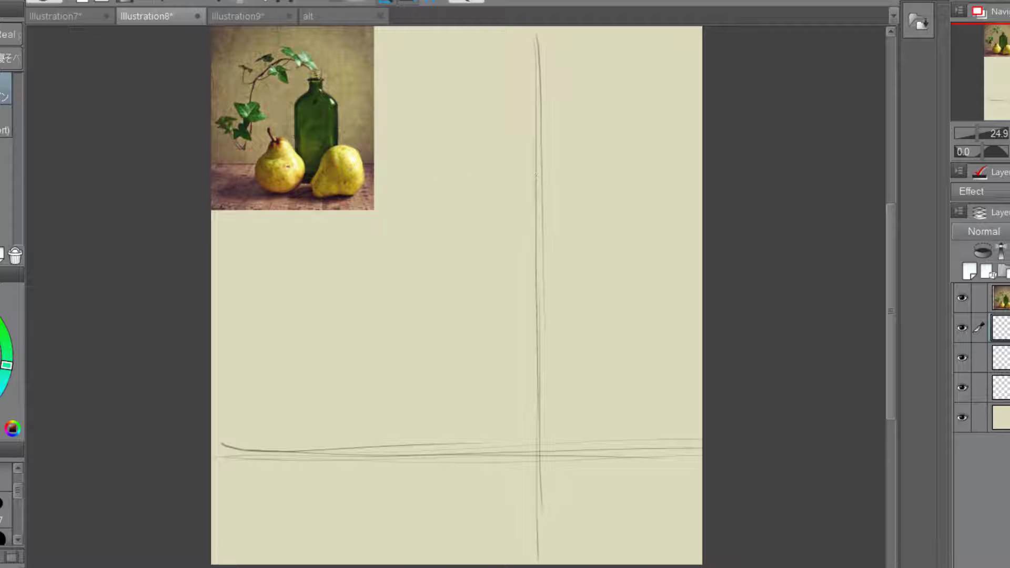
{"action": "left_click_drag", "start_coordinate": [439, 179], "coordinate": [636, 177]}
{"action": "left_click_drag", "start_coordinate": [489, 175], "coordinate": [594, 170]}
{"action": "left_click_drag", "start_coordinate": [432, 179], "coordinate": [632, 182]}
{"action": "left_click_drag", "start_coordinate": [473, 171], "coordinate": [654, 173]}
{"action": "left_click_drag", "start_coordinate": [425, 179], "coordinate": [617, 181]}
{"action": "left_click_drag", "start_coordinate": [488, 179], "coordinate": [682, 180]}
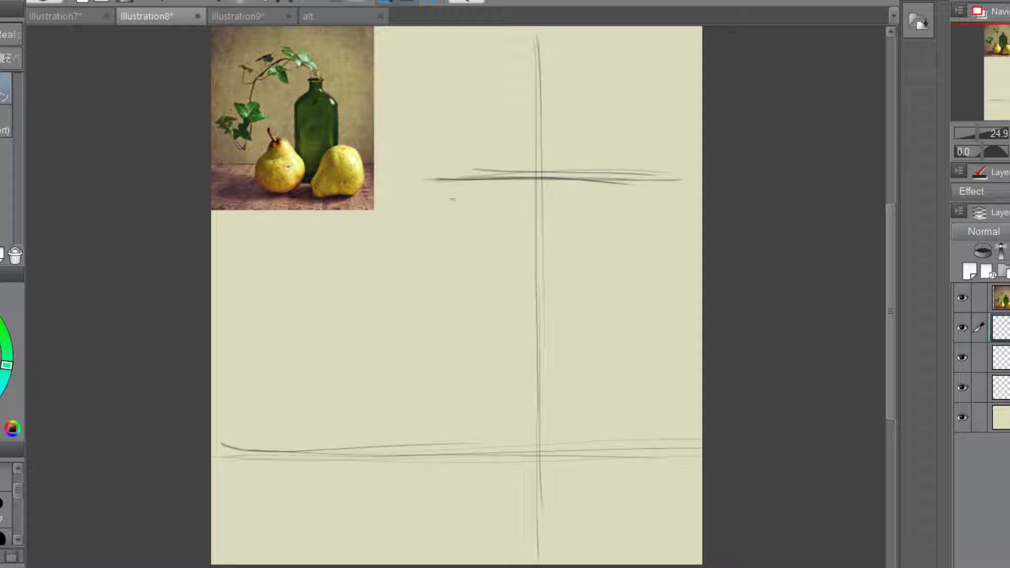
- Sketch vertical sides down from both ends of the upper horizontal line to the table line
{"action": "left_click_drag", "start_coordinate": [456, 182], "coordinate": [455, 364]}
{"action": "left_click_drag", "start_coordinate": [454, 258], "coordinate": [453, 427]}
{"action": "left_click_drag", "start_coordinate": [451, 283], "coordinate": [454, 439]}
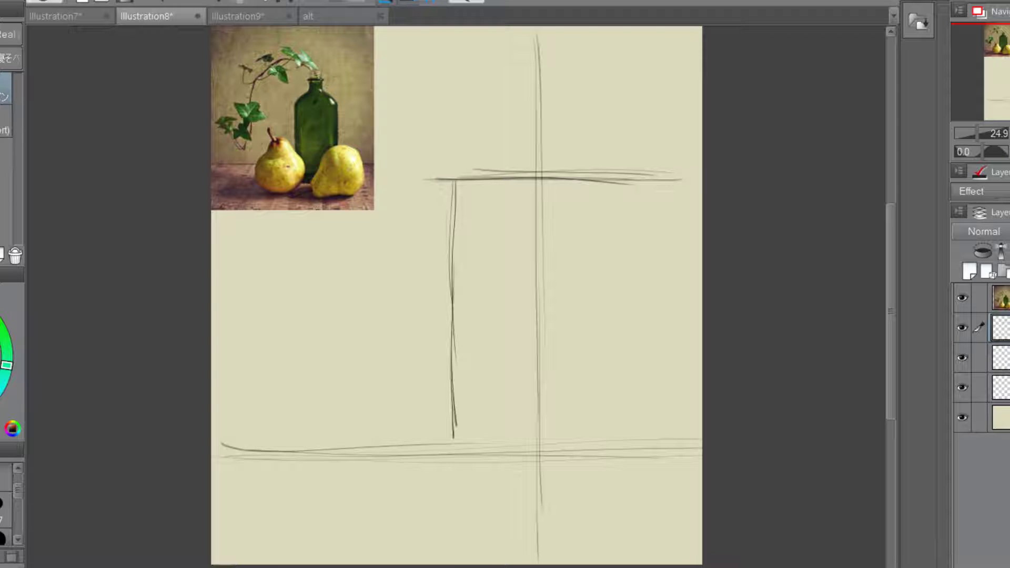
{"action": "left_click_drag", "start_coordinate": [676, 202], "coordinate": [668, 388]}
{"action": "left_click_drag", "start_coordinate": [673, 263], "coordinate": [672, 417]}
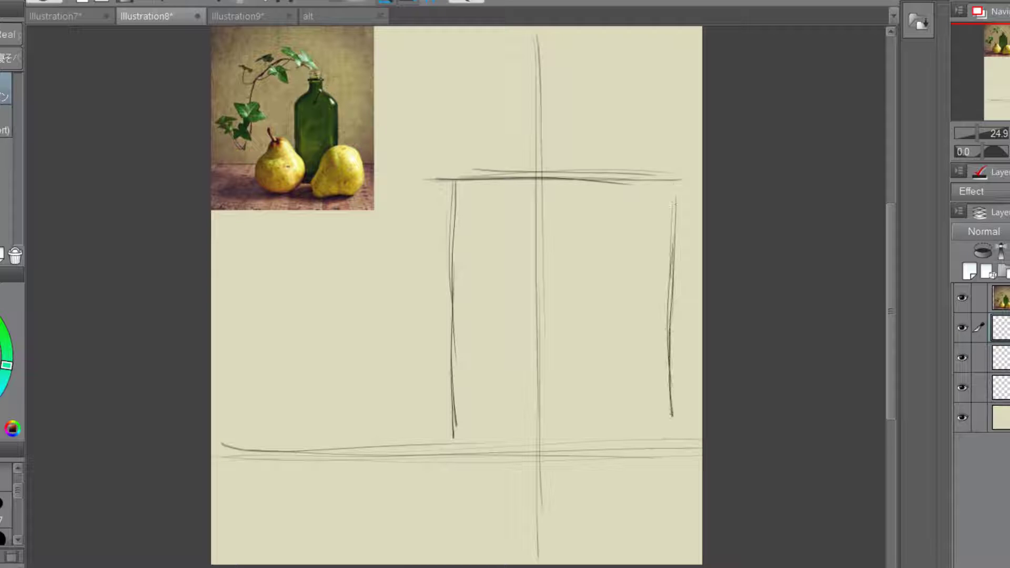
{"action": "left_click_drag", "start_coordinate": [675, 242], "coordinate": [671, 452]}
- Close the rectangle with a bottom edge just below the table line, and darken its two sides and top edge
{"action": "mouse_move", "coordinate": [452, 361]}
{"action": "left_mouse_down"}
{"action": "mouse_move", "coordinate": [455, 471]}
{"action": "mouse_move", "coordinate": [639, 468]}
{"action": "left_mouse_up"}
{"action": "left_click_drag", "start_coordinate": [436, 470], "coordinate": [679, 475]}
{"action": "mouse_move", "coordinate": [453, 347]}
{"action": "left_mouse_down"}
{"action": "mouse_move", "coordinate": [455, 175]}
{"action": "mouse_move", "coordinate": [454, 470]}
{"action": "left_mouse_up"}
{"action": "left_click_drag", "start_coordinate": [458, 183], "coordinate": [652, 171]}
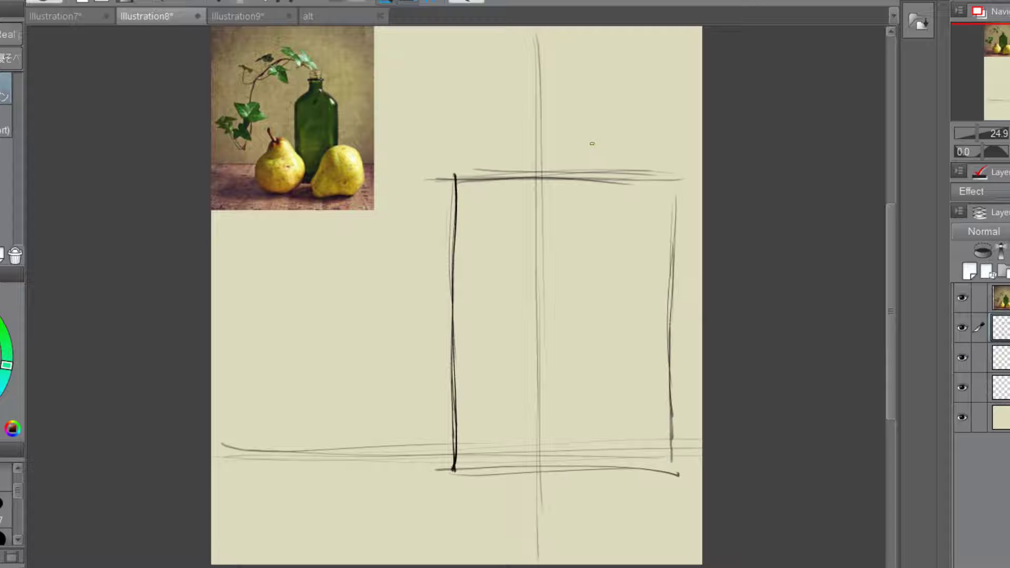
{"action": "mouse_move", "coordinate": [664, 182]}
{"action": "left_mouse_down"}
{"action": "mouse_move", "coordinate": [662, 309]}
{"action": "mouse_move", "coordinate": [673, 194]}
{"action": "mouse_move", "coordinate": [667, 460]}
{"action": "left_mouse_up"}
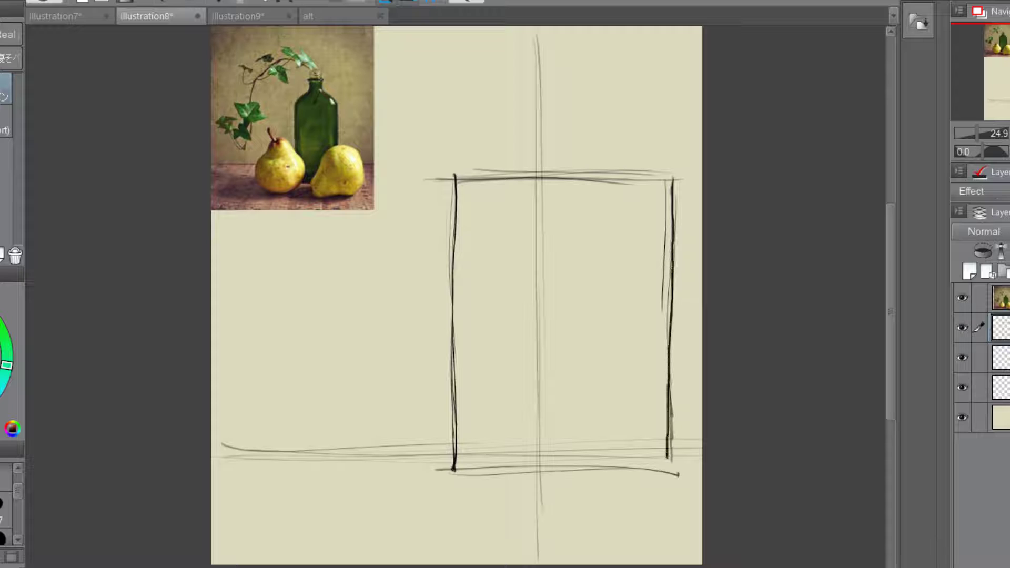
{"action": "left_click_drag", "start_coordinate": [454, 179], "coordinate": [675, 172]}
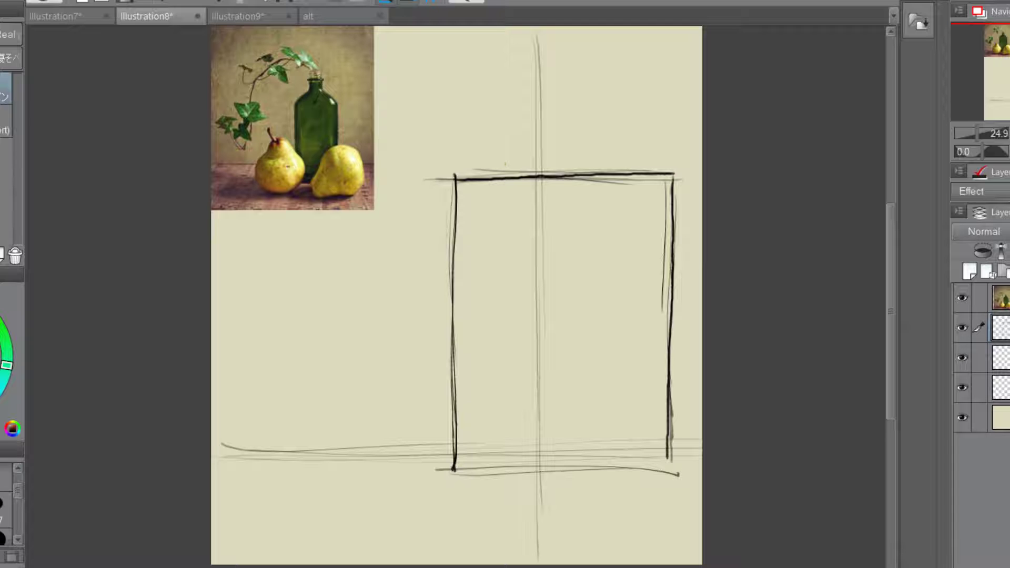
- Lasso the rectangle, move it down slightly, deselect, and switch back to the pencil
{"action": "key", "text": "m"}
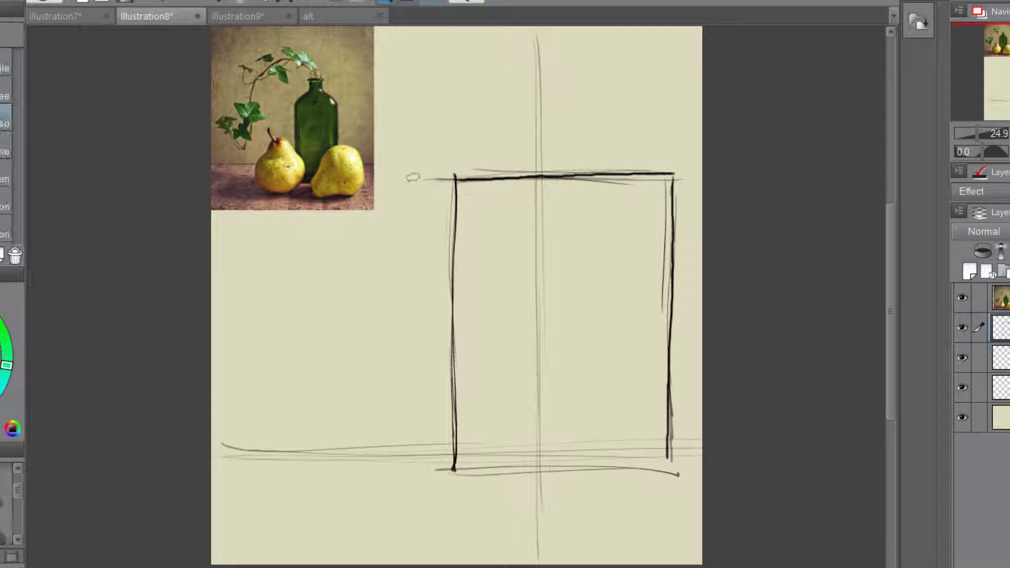
{"action": "mouse_move", "coordinate": [440, 168]}
{"action": "left_mouse_down"}
{"action": "mouse_move", "coordinate": [443, 478]}
{"action": "mouse_move", "coordinate": [502, 502]}
{"action": "mouse_move", "coordinate": [514, 485]}
{"action": "mouse_move", "coordinate": [680, 468]}
{"action": "mouse_move", "coordinate": [693, 287]}
{"action": "mouse_move", "coordinate": [680, 150]}
{"action": "mouse_move", "coordinate": [438, 164]}
{"action": "left_mouse_up"}
{"action": "key", "text": "k"}
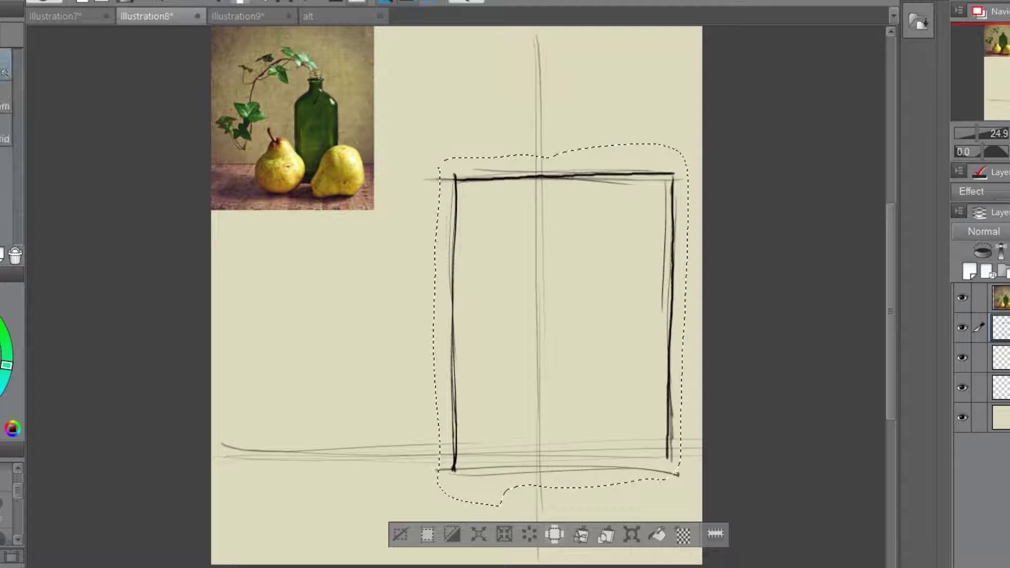
{"action": "left_click_drag", "start_coordinate": [608, 272], "coordinate": [608, 288]}
{"action": "key", "text": "Down"}
{"action": "key", "text": "Down"}
{"action": "key", "text": "Down"}
{"action": "key", "text": "Down"}
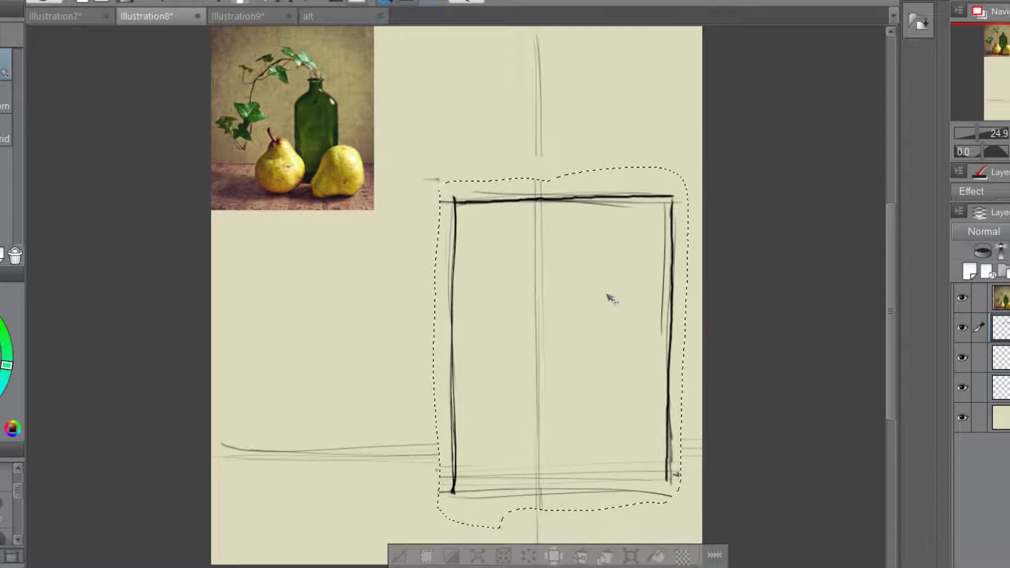
{"action": "left_click", "coordinate": [401, 550]}
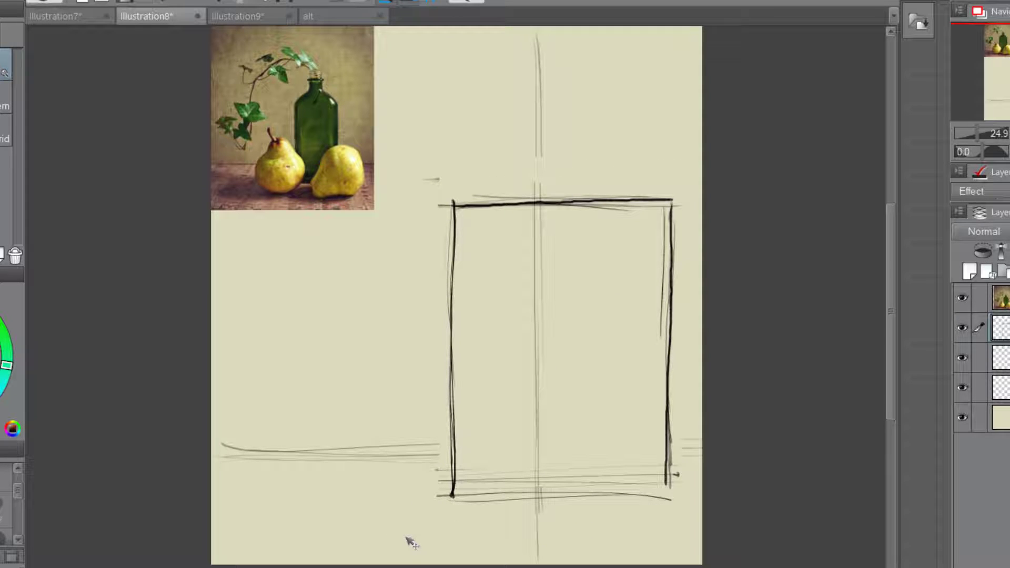
{"action": "key", "text": "p"}
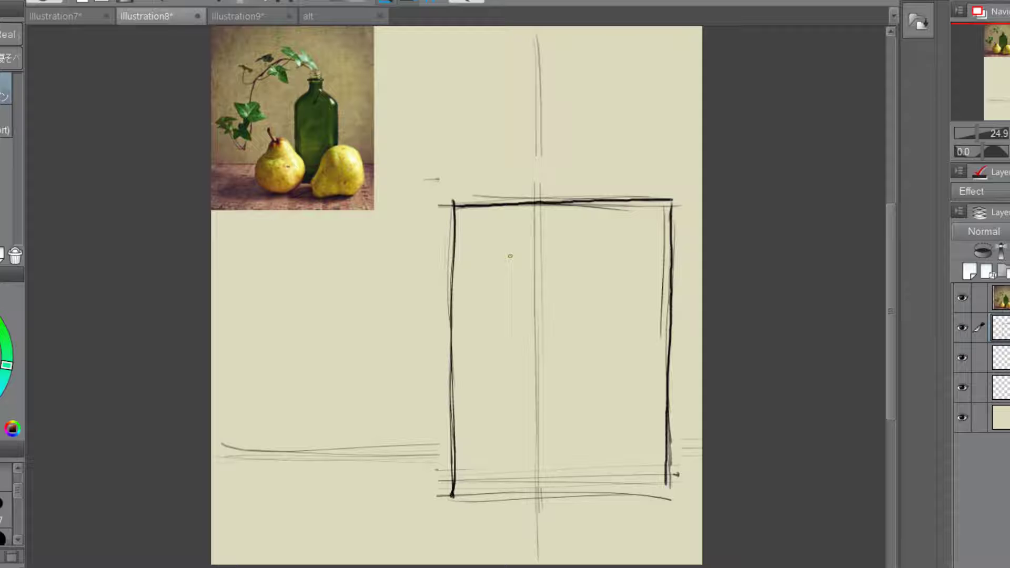
- Zoom in on the reference photo to examine the proportions of the bottle and pears, and zoom back out to the canvas
{"action": "left_click_drag", "start_coordinate": [887, 261], "coordinate": [884, 254]}
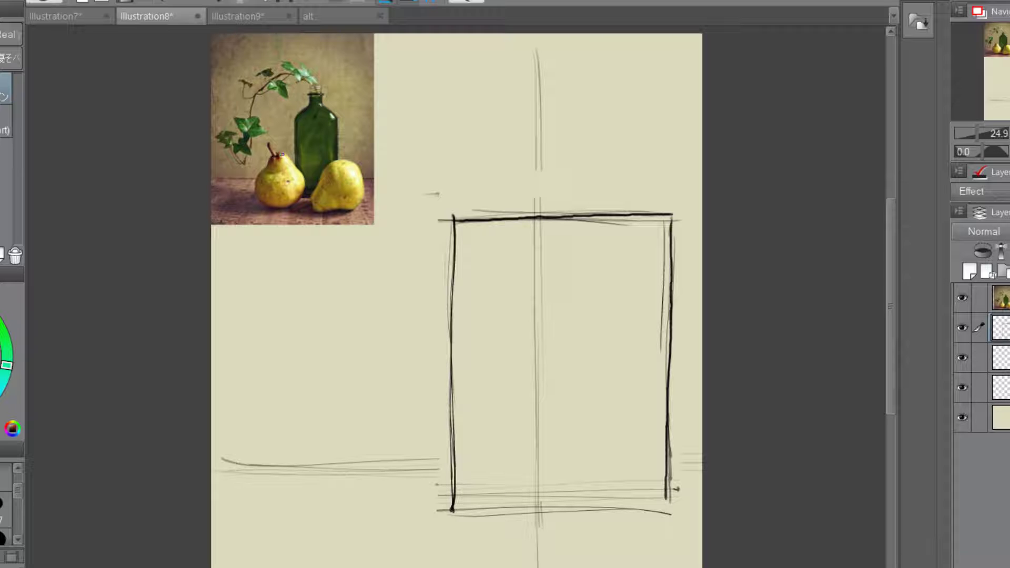
{"action": "key", "text": "ctrl+space"}
{"action": "left_click_drag", "start_coordinate": [309, 145], "coordinate": [371, 152]}
{"action": "left_click_drag", "start_coordinate": [888, 238], "coordinate": [882, 213]}
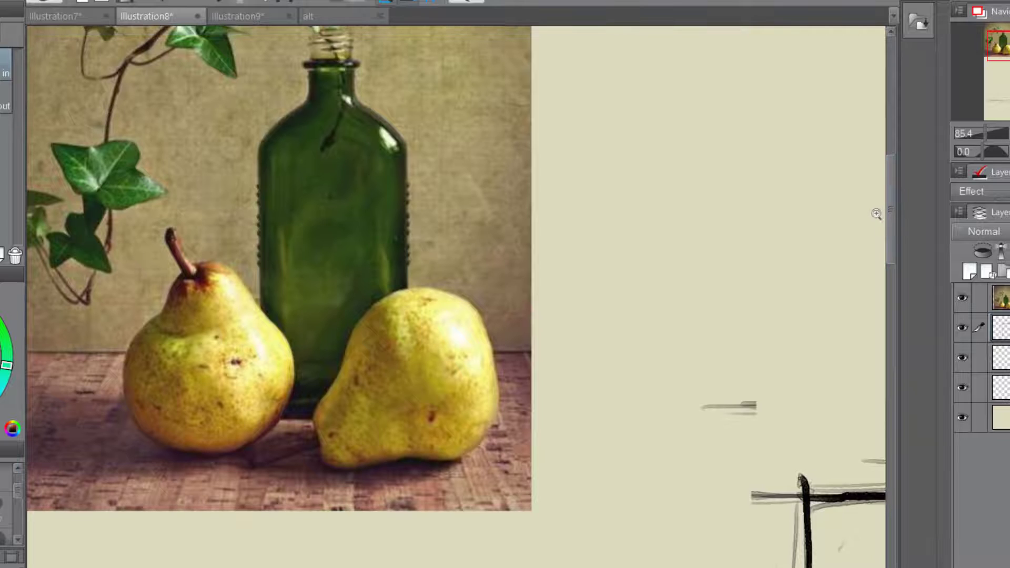
{"action": "key", "text": "p"}
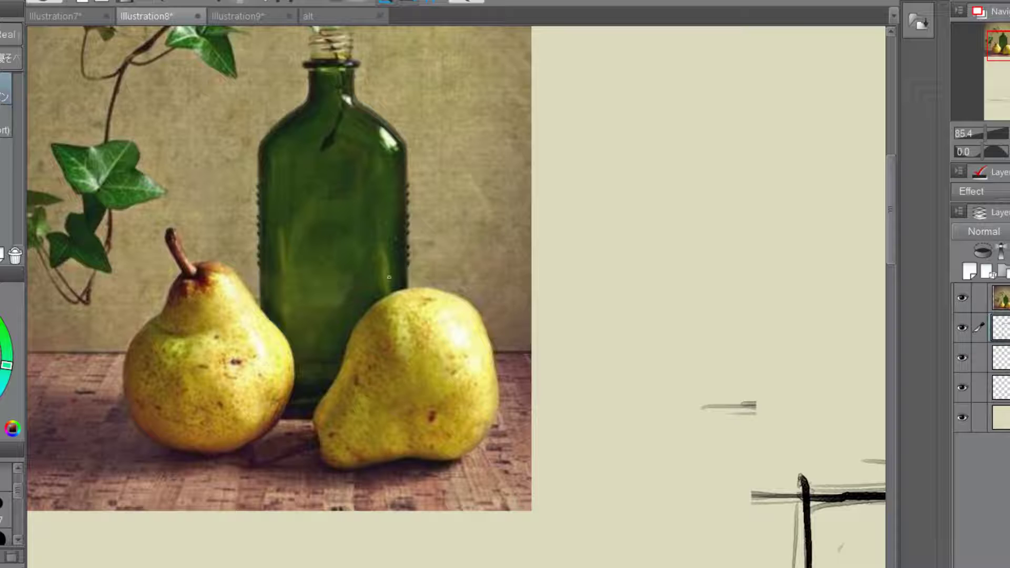
{"action": "scroll", "coordinate": [890, 231], "scroll_direction": "up", "scroll_amount": 3}
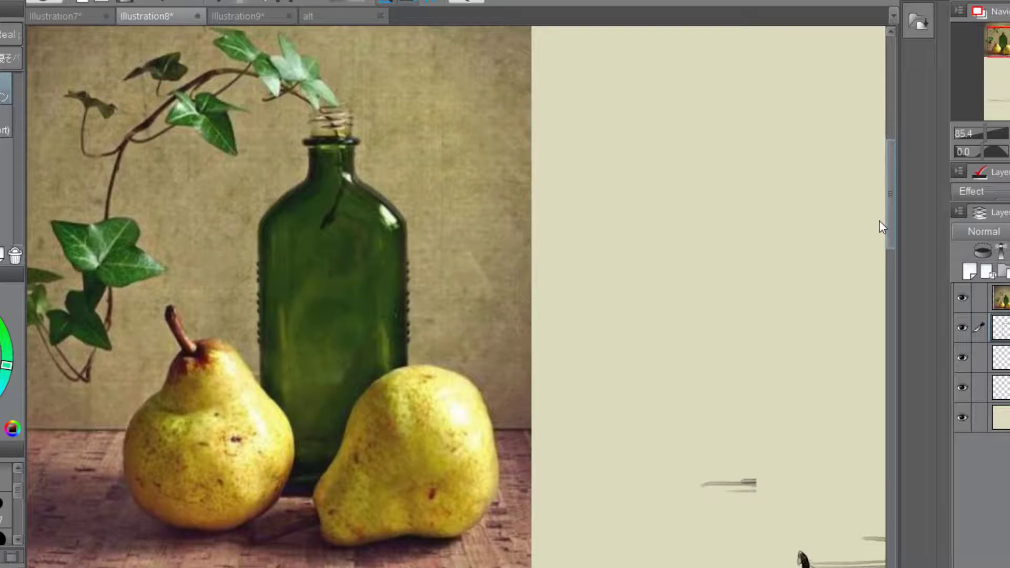
{"action": "scroll", "coordinate": [879, 221], "scroll_direction": "down", "scroll_amount": 1}
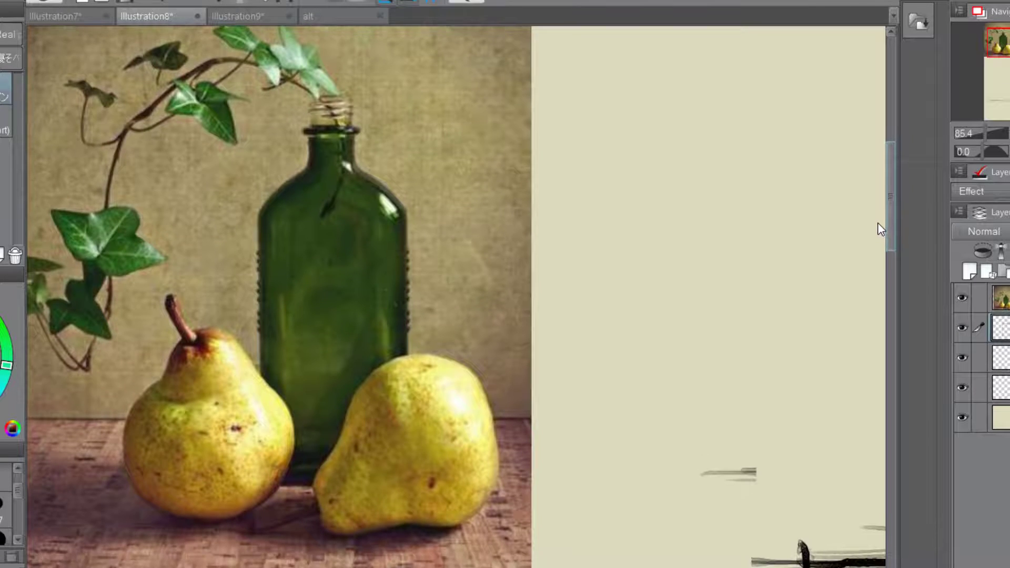
{"action": "left_click_drag", "start_coordinate": [890, 227], "coordinate": [890, 308]}
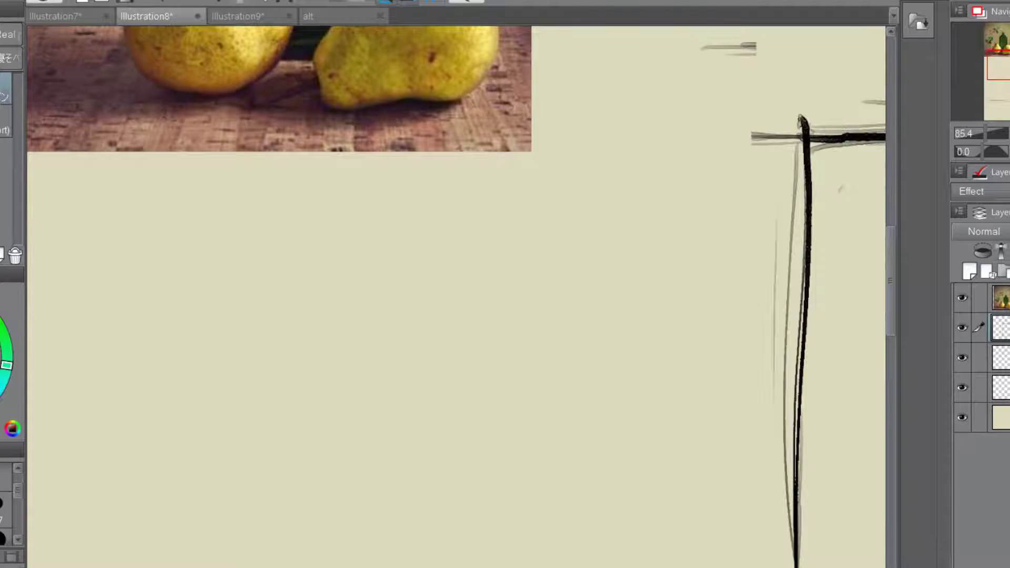
{"action": "scroll", "coordinate": [457, 302], "scroll_direction": "up", "scroll_amount": 1}
{"action": "scroll", "coordinate": [456, 302], "scroll_direction": "down", "scroll_amount": 7}
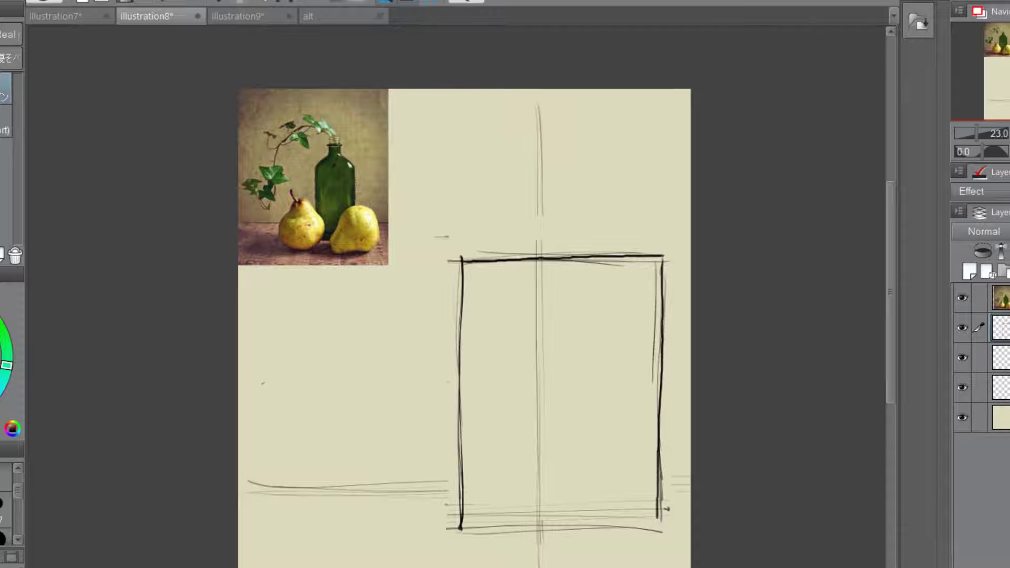
- Sketch a horizontal midline across the rectangle and mark where it meets the left side
{"action": "left_click_drag", "start_coordinate": [505, 389], "coordinate": [690, 391]}
{"action": "left_click_drag", "start_coordinate": [890, 308], "coordinate": [891, 336]}
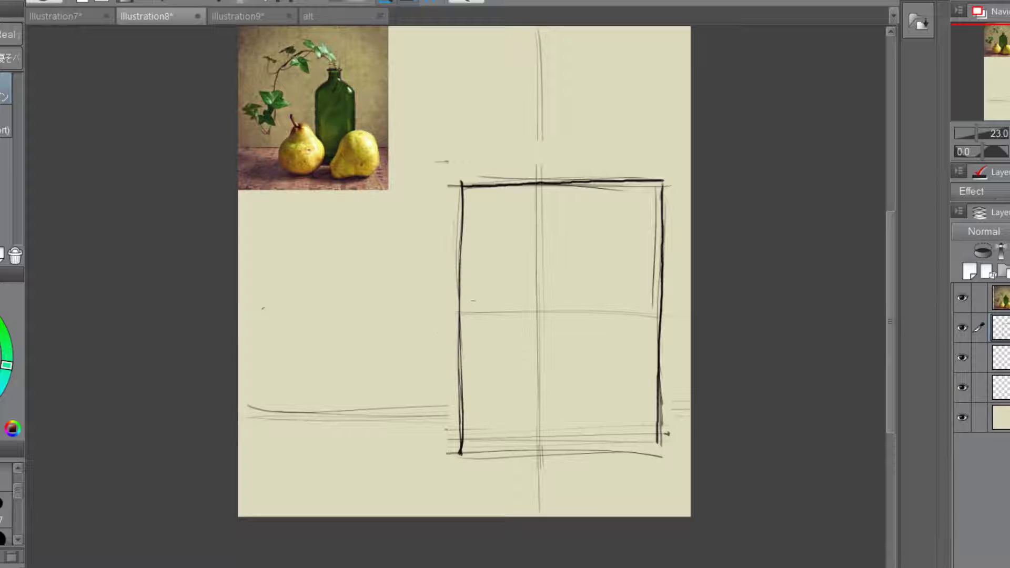
{"action": "left_click_drag", "start_coordinate": [450, 313], "coordinate": [482, 315]}
- Lasso the sketched rectangle, narrow it slightly from its right side with Free Transform, and deselect
{"action": "key", "text": "m"}
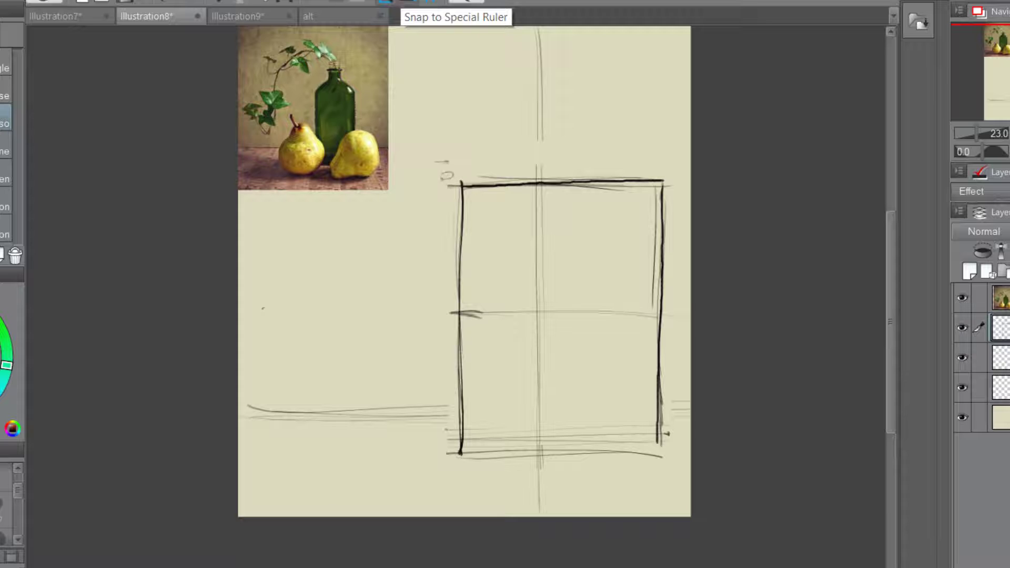
{"action": "mouse_move", "coordinate": [440, 179]}
{"action": "left_mouse_down"}
{"action": "mouse_move", "coordinate": [690, 182]}
{"action": "mouse_move", "coordinate": [674, 458]}
{"action": "mouse_move", "coordinate": [491, 471]}
{"action": "mouse_move", "coordinate": [445, 438]}
{"action": "mouse_move", "coordinate": [457, 414]}
{"action": "mouse_move", "coordinate": [439, 178]}
{"action": "left_mouse_up"}
{"action": "left_click", "coordinate": [1, 2]}
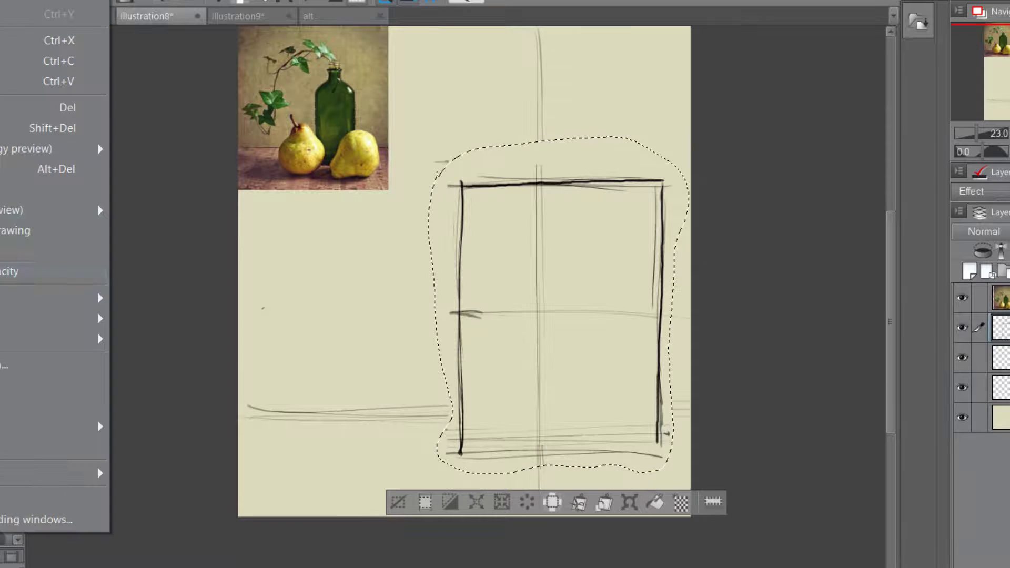
{"action": "mouse_move", "coordinate": [52, 339]}
{"action": "left_click", "coordinate": [178, 362]}
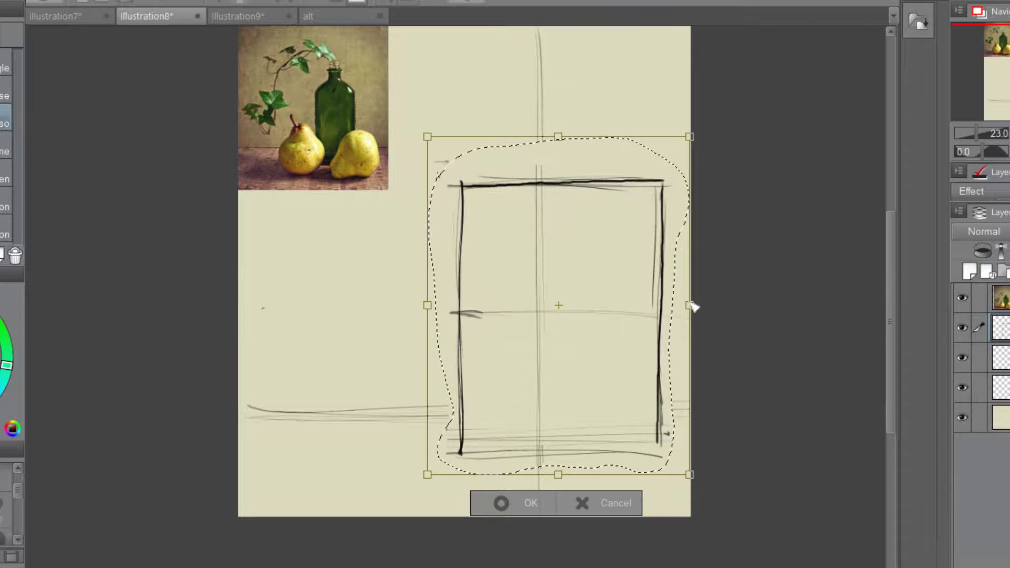
{"action": "left_click_drag", "start_coordinate": [690, 305], "coordinate": [673, 312]}
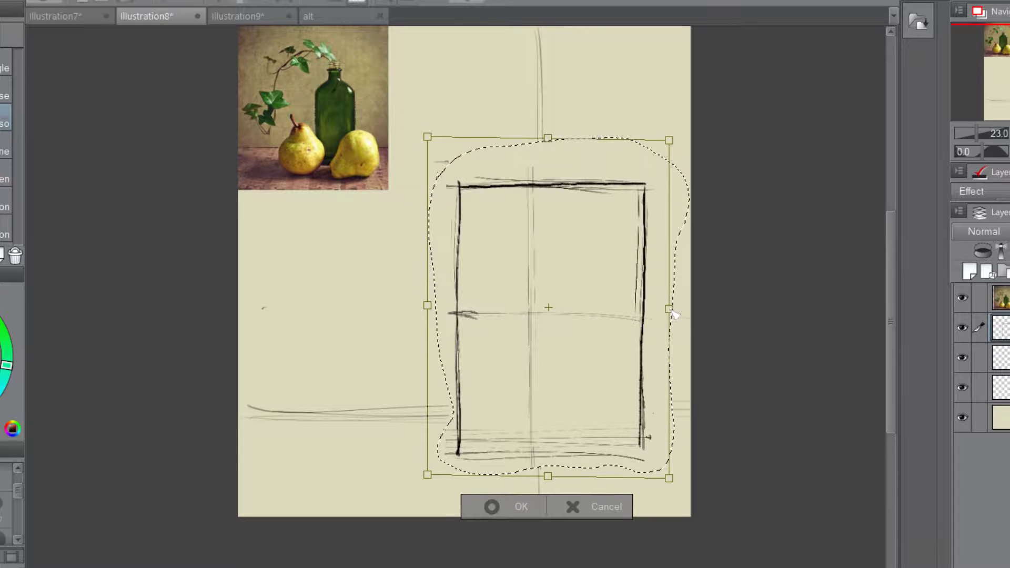
{"action": "left_click", "coordinate": [478, 518]}
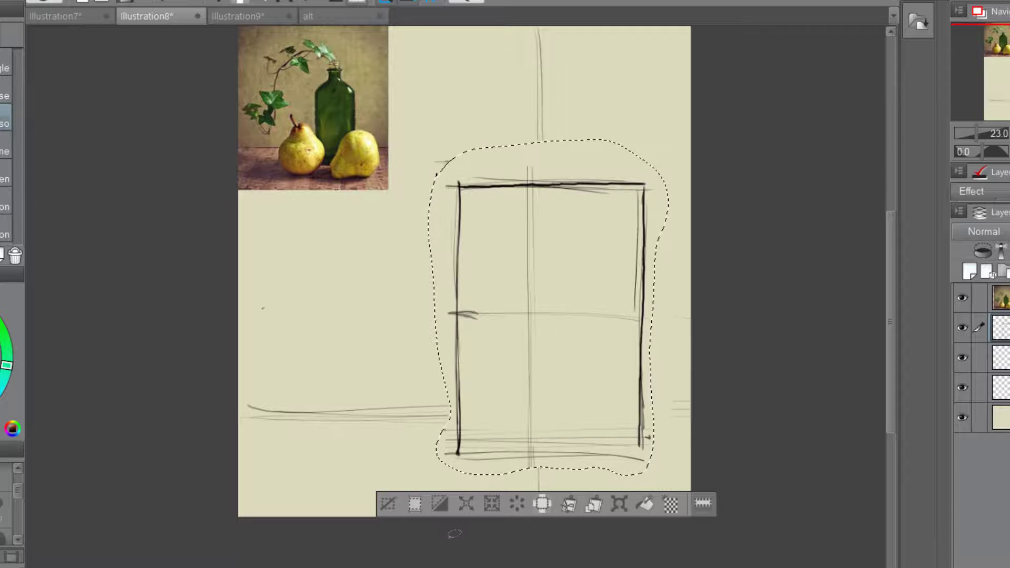
{"action": "left_click", "coordinate": [388, 504]}
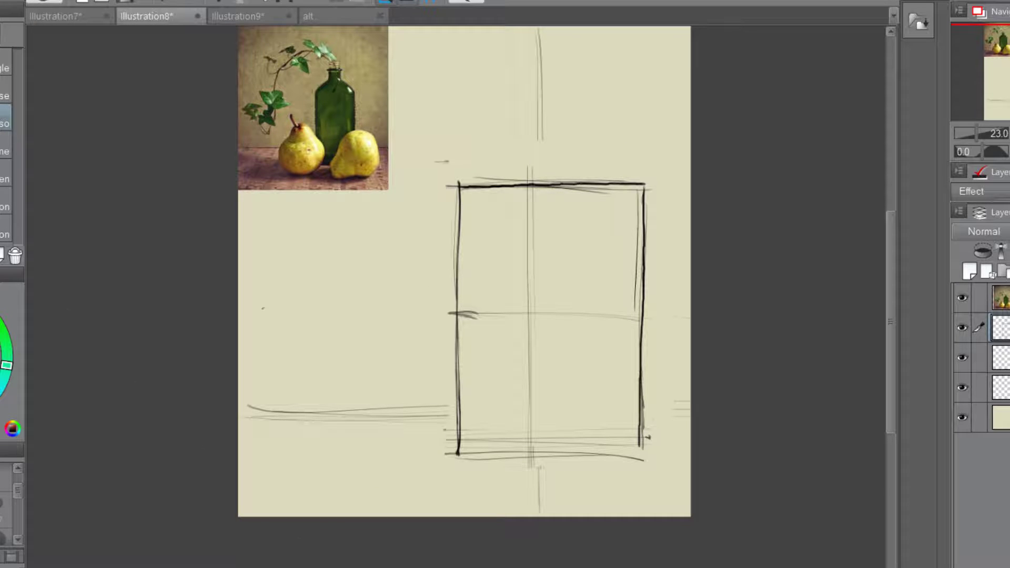
- Move the sketch layer up slightly on the canvas, and return to the pencil
{"action": "key", "text": "p"}
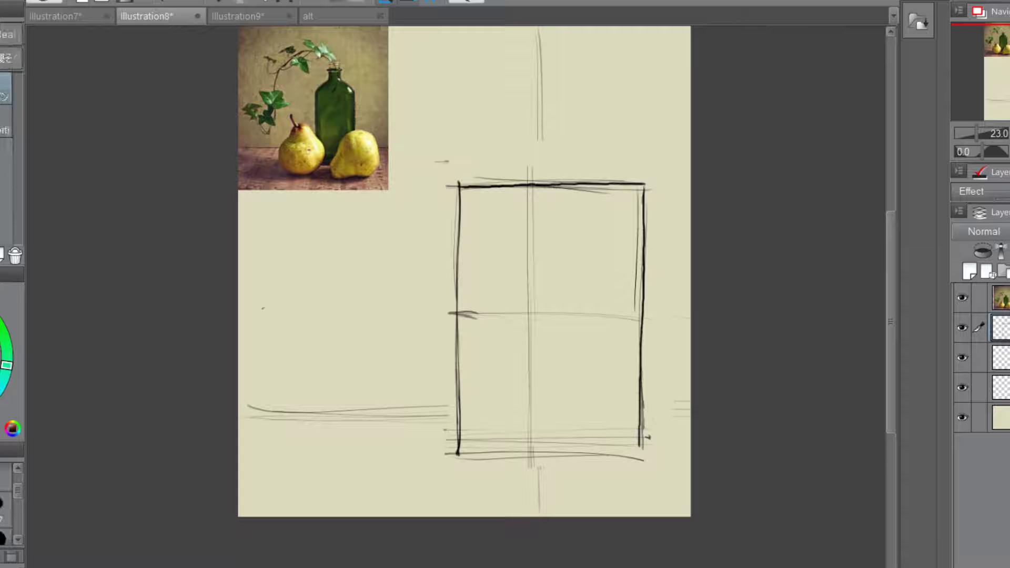
{"action": "key", "text": "k"}
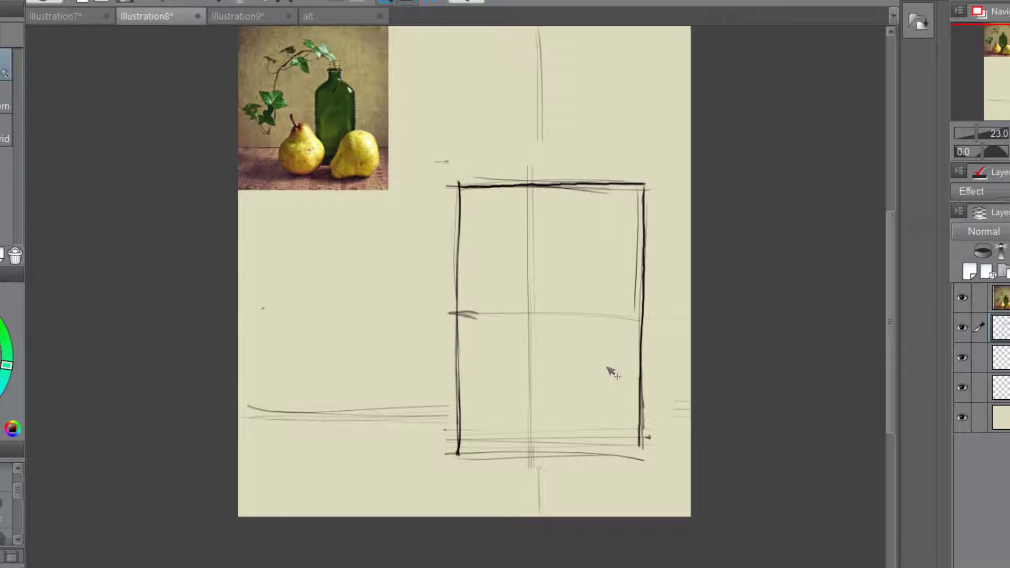
{"action": "left_click_drag", "start_coordinate": [609, 372], "coordinate": [604, 337]}
{"action": "key", "text": "p"}
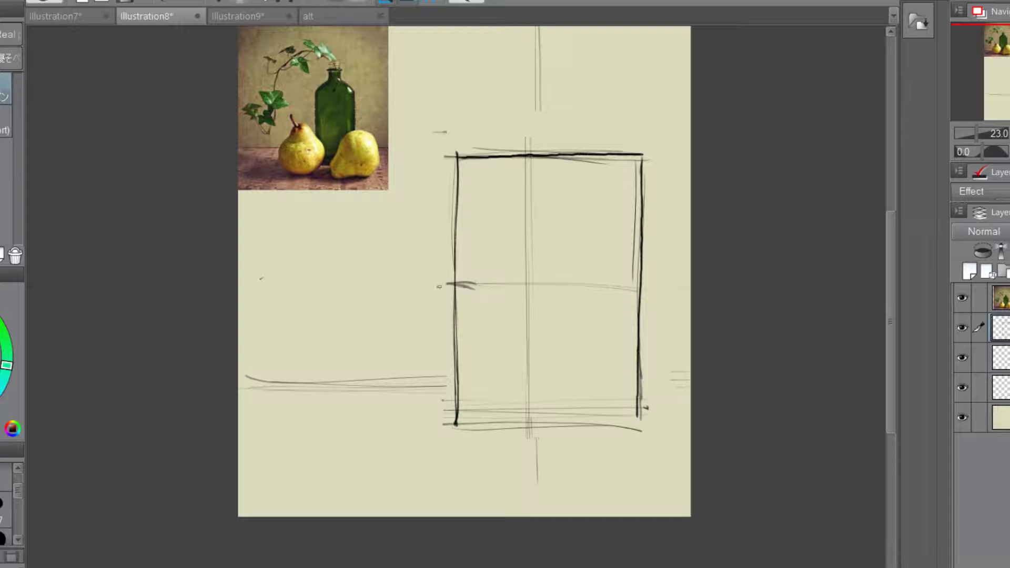
- Darken the left pear's top mark, and add marks for the right pear's top and for the bases of both pears
{"action": "mouse_move", "coordinate": [439, 287]}
{"action": "left_mouse_down"}
{"action": "mouse_move", "coordinate": [474, 285]}
{"action": "mouse_move", "coordinate": [465, 285]}
{"action": "left_mouse_up"}
{"action": "left_click_drag", "start_coordinate": [583, 348], "coordinate": [636, 346]}
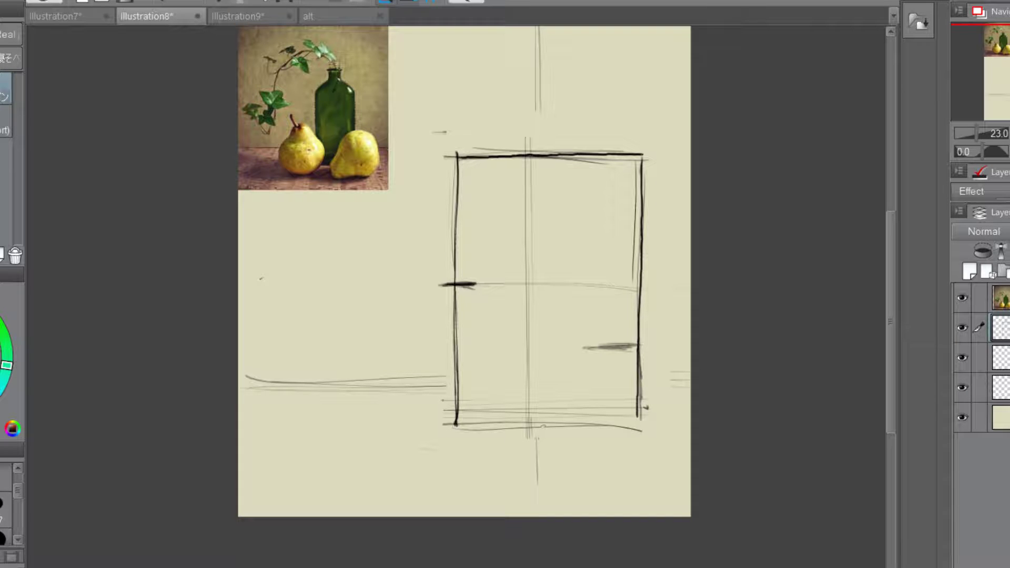
{"action": "mouse_move", "coordinate": [543, 426]}
{"action": "left_mouse_down"}
{"action": "mouse_move", "coordinate": [533, 424]}
{"action": "mouse_move", "coordinate": [550, 434]}
{"action": "left_mouse_up"}
{"action": "left_click_drag", "start_coordinate": [541, 464], "coordinate": [662, 468]}
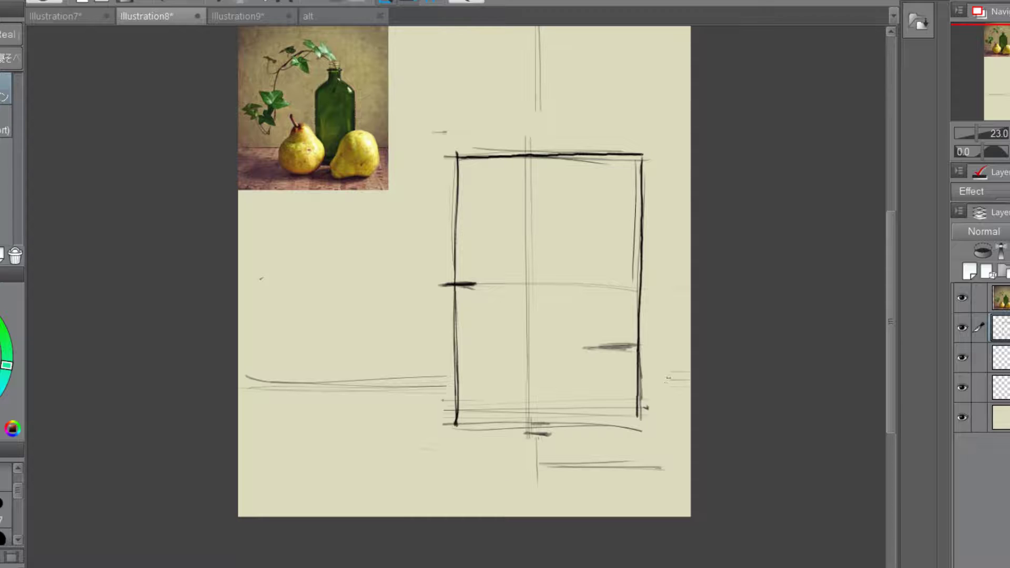
{"action": "key", "text": "k"}
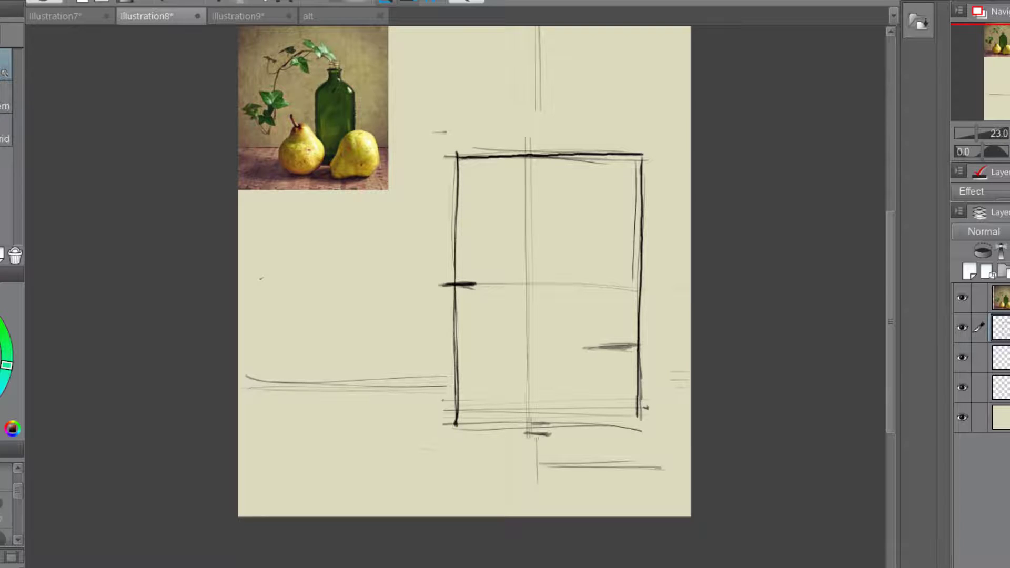
{"action": "left_click_drag", "start_coordinate": [661, 405], "coordinate": [633, 406]}
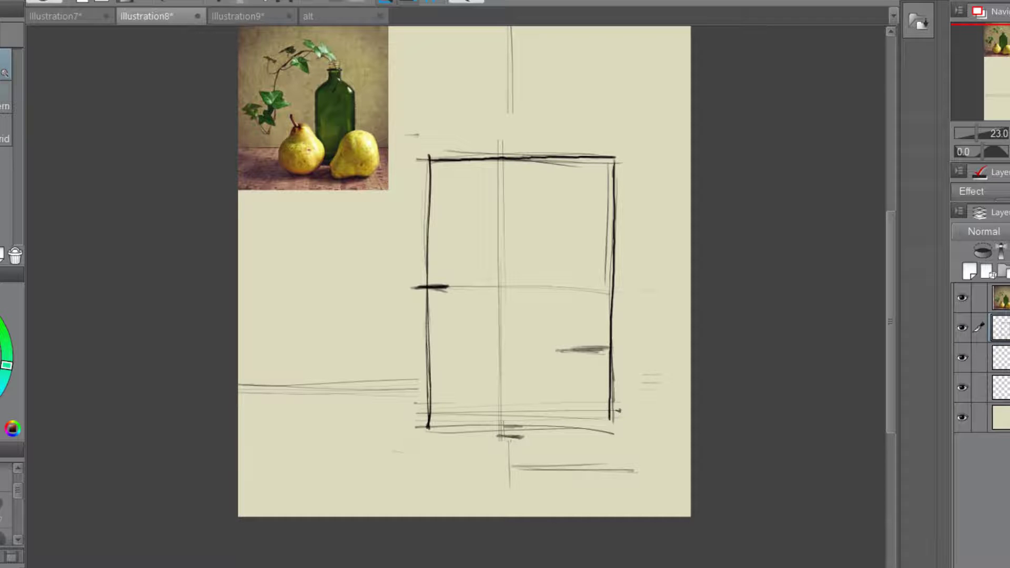
{"action": "left_click", "coordinate": [171, 2]}
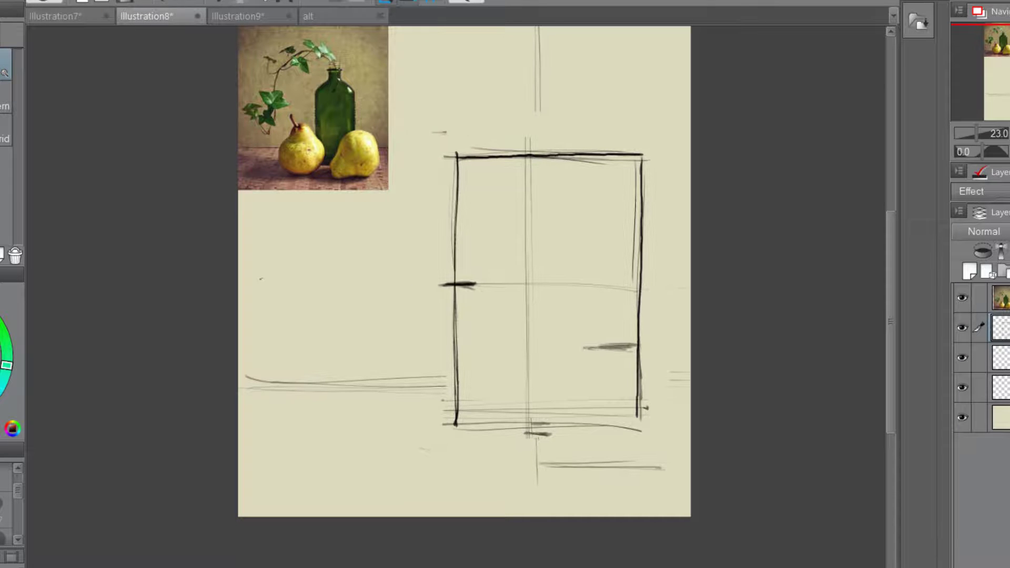
- Widen the canvas to 3282 px on its right side, then shift the sketch layer slightly right and return to the pencil
{"action": "left_click", "coordinate": [2, 1]}
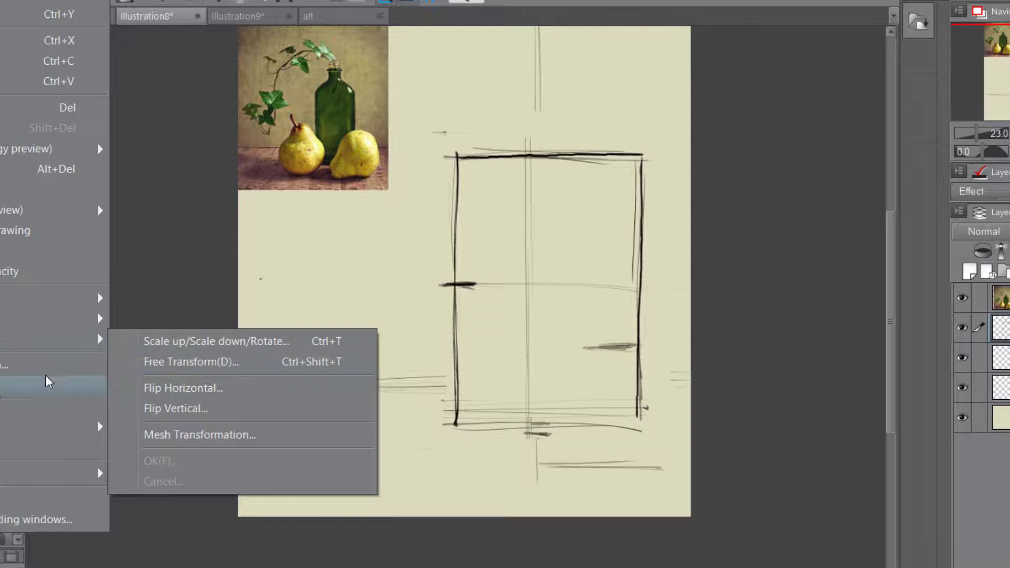
{"action": "left_click", "coordinate": [46, 381]}
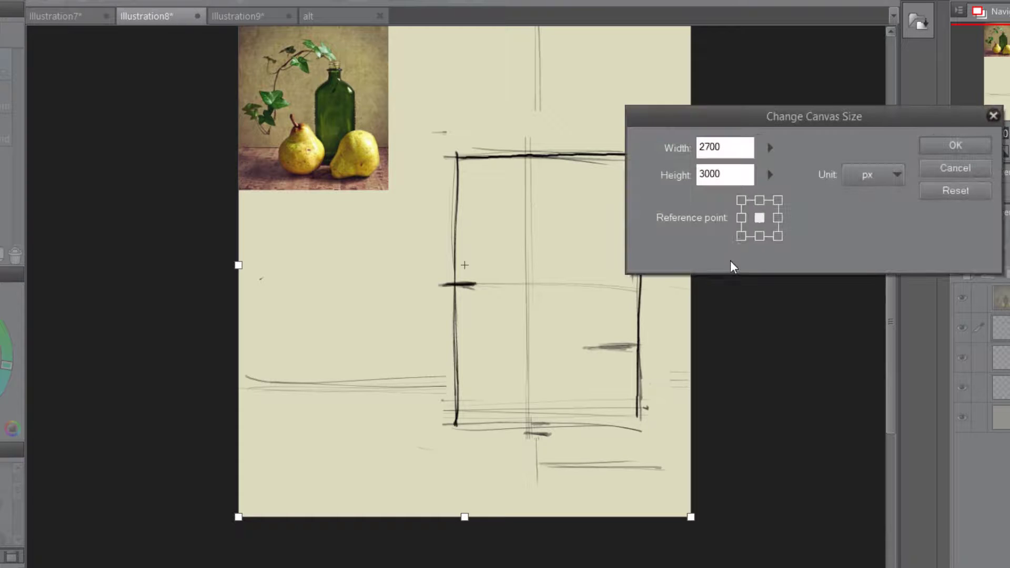
{"action": "left_click_drag", "start_coordinate": [838, 120], "coordinate": [792, 453]}
{"action": "left_click_drag", "start_coordinate": [693, 260], "coordinate": [782, 257]}
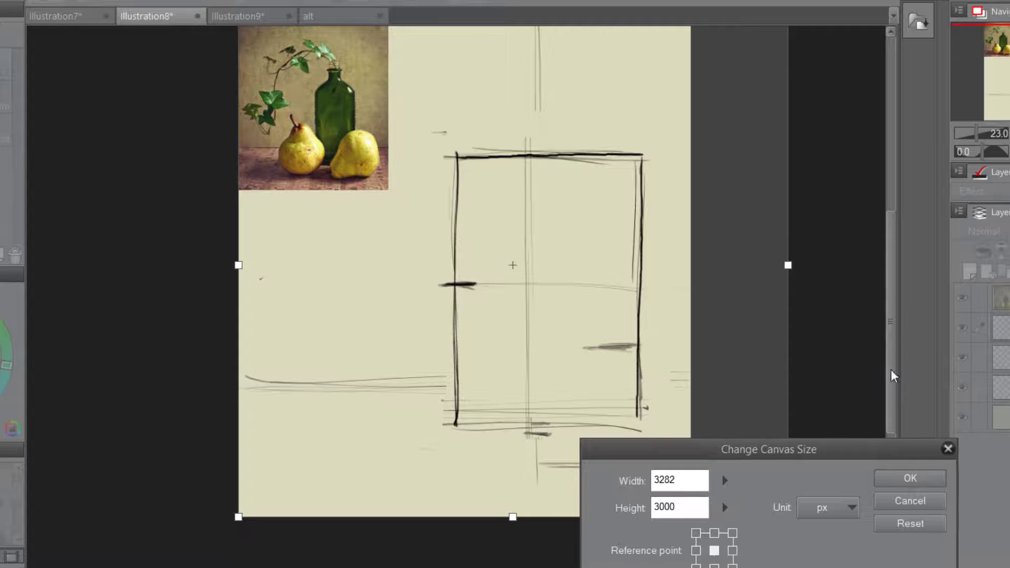
{"action": "left_click", "coordinate": [915, 477]}
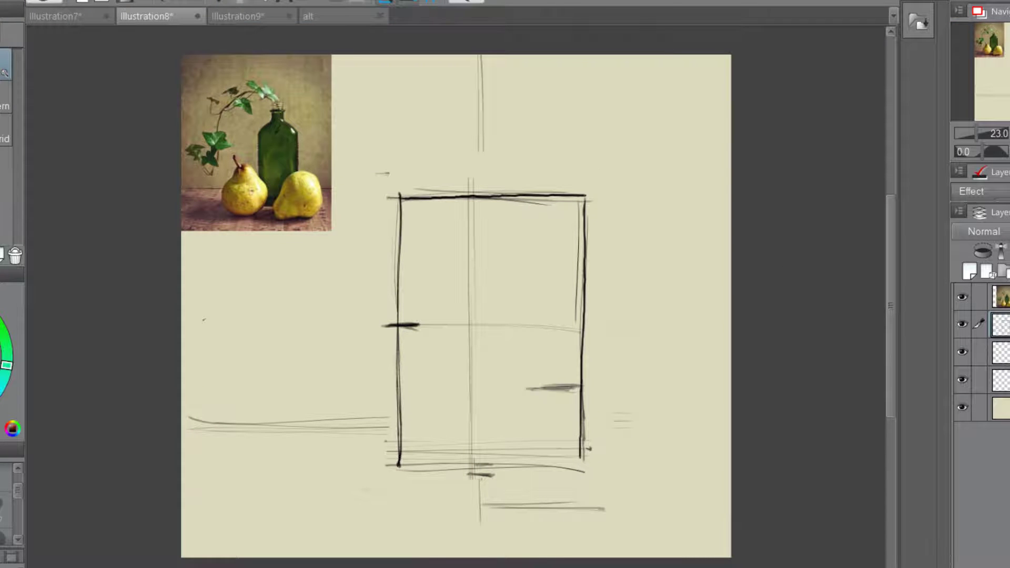
{"action": "mouse_move", "coordinate": [578, 357]}
{"action": "left_mouse_down"}
{"action": "mouse_move", "coordinate": [599, 355]}
{"action": "mouse_move", "coordinate": [591, 343]}
{"action": "left_mouse_up"}
{"action": "key", "text": "p"}
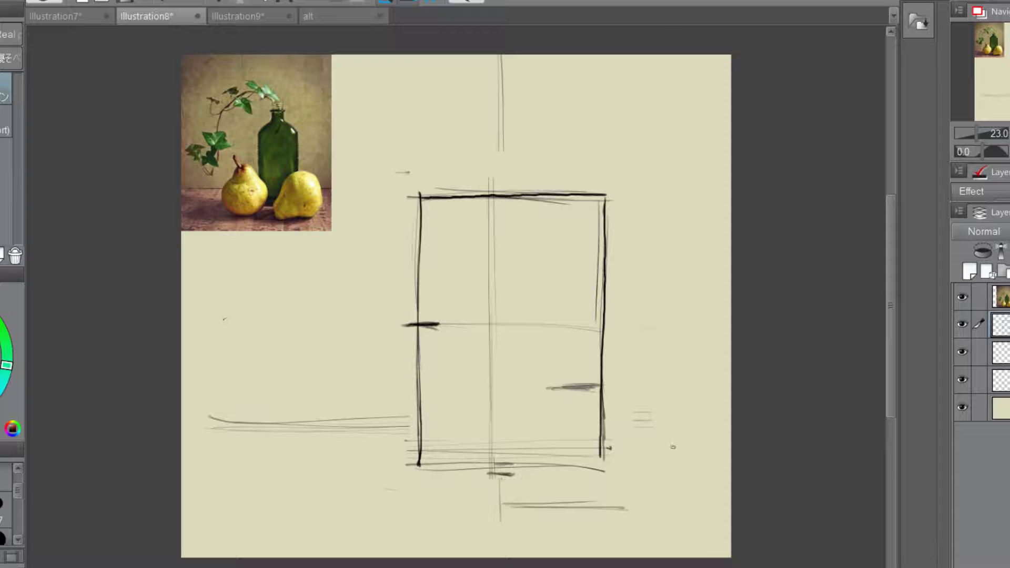
- Mark the outer edges of both pears, and sketch the bottle's mouth, neck and left shoulder inside the rectangle
{"action": "left_click_drag", "start_coordinate": [669, 425], "coordinate": [669, 459]}
{"action": "left_click_drag", "start_coordinate": [373, 399], "coordinate": [363, 424]}
{"action": "mouse_move", "coordinate": [494, 198]}
{"action": "left_mouse_down"}
{"action": "mouse_move", "coordinate": [488, 211]}
{"action": "mouse_move", "coordinate": [537, 216]}
{"action": "mouse_move", "coordinate": [497, 200]}
{"action": "mouse_move", "coordinate": [538, 199]}
{"action": "mouse_move", "coordinate": [492, 211]}
{"action": "mouse_move", "coordinate": [531, 225]}
{"action": "mouse_move", "coordinate": [530, 210]}
{"action": "mouse_move", "coordinate": [447, 249]}
{"action": "left_mouse_up"}
{"action": "left_click", "coordinate": [165, 1]}
- Sketch the bottle's left side from the shoulder down to the base, just inside the rectangle's left edge
{"action": "left_click_drag", "start_coordinate": [427, 202], "coordinate": [429, 390]}
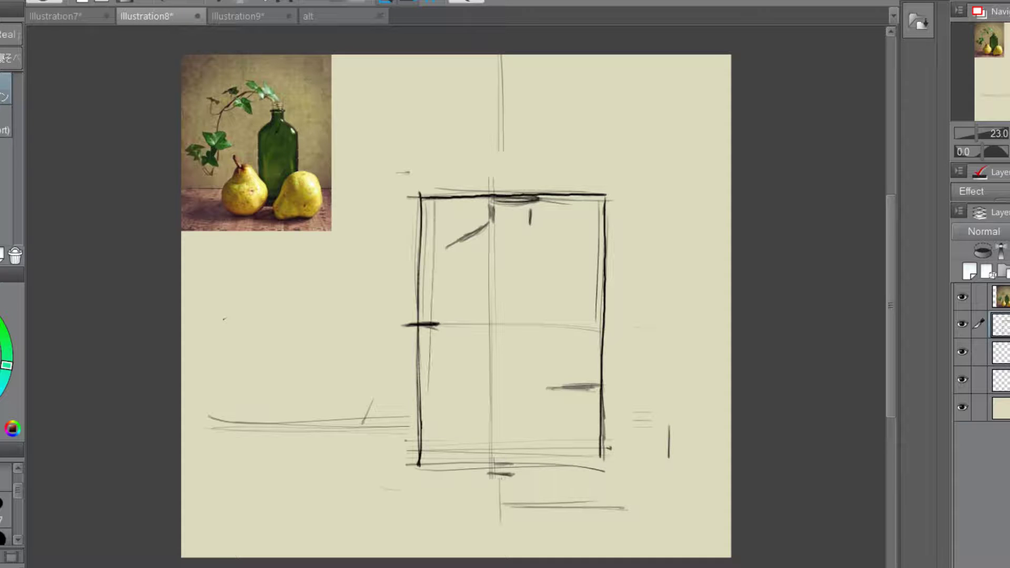
{"action": "left_click_drag", "start_coordinate": [431, 290], "coordinate": [429, 421]}
{"action": "mouse_move", "coordinate": [458, 243]}
{"action": "left_mouse_down"}
{"action": "mouse_move", "coordinate": [436, 261]}
{"action": "mouse_move", "coordinate": [436, 339]}
{"action": "left_mouse_up"}
{"action": "left_click_drag", "start_coordinate": [438, 259], "coordinate": [431, 417]}
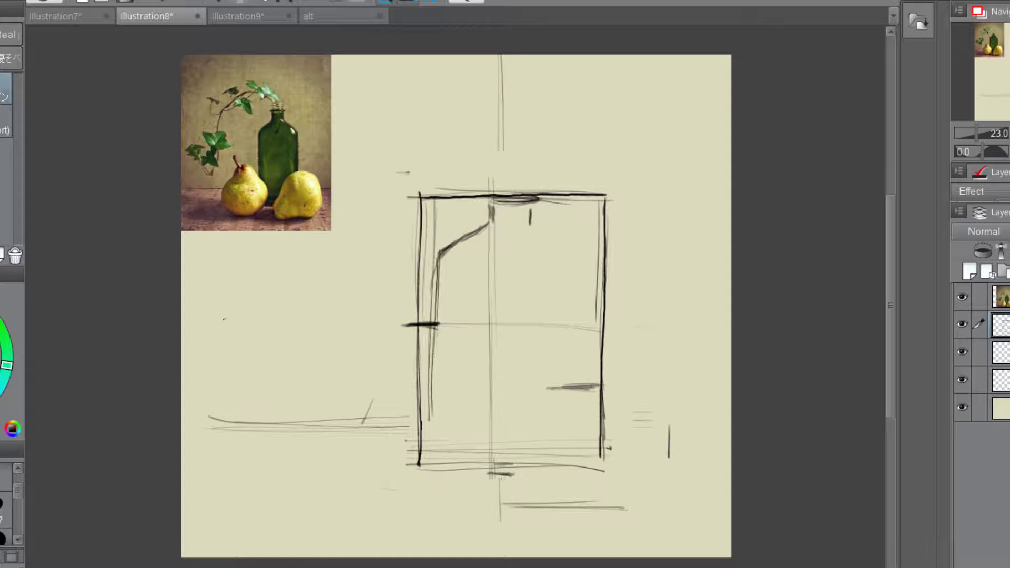
{"action": "left_click_drag", "start_coordinate": [437, 303], "coordinate": [431, 428]}
{"action": "left_click_drag", "start_coordinate": [436, 349], "coordinate": [428, 404]}
{"action": "left_click_drag", "start_coordinate": [436, 253], "coordinate": [439, 467]}
- Sketch the bottle's base line, and block in its right shoulder and right side
{"action": "mouse_move", "coordinate": [437, 296]}
{"action": "left_mouse_down"}
{"action": "mouse_move", "coordinate": [439, 467]}
{"action": "mouse_move", "coordinate": [554, 464]}
{"action": "left_mouse_up"}
{"action": "mouse_move", "coordinate": [469, 458]}
{"action": "left_mouse_down"}
{"action": "mouse_move", "coordinate": [594, 455]}
{"action": "mouse_move", "coordinate": [581, 456]}
{"action": "left_mouse_up"}
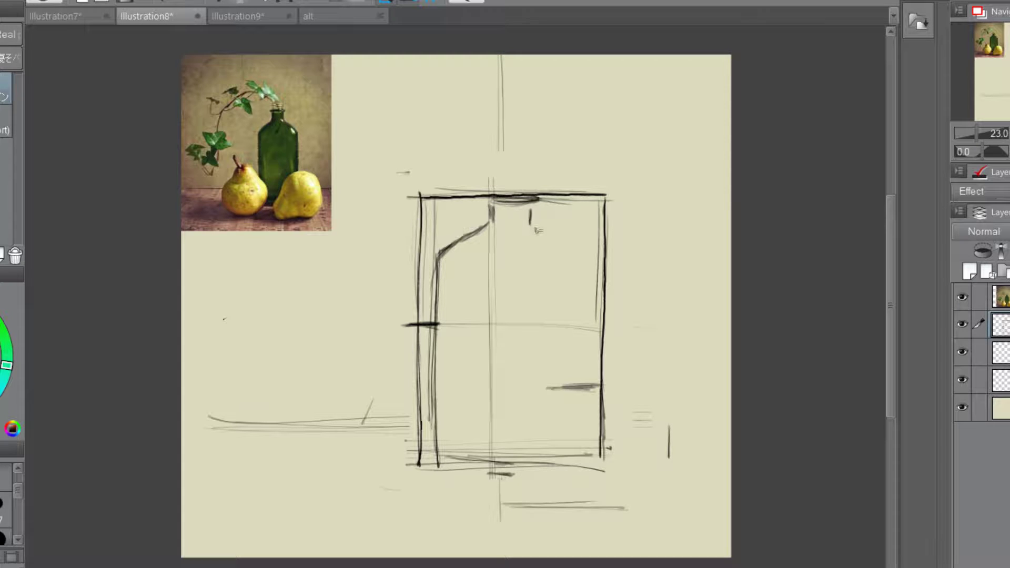
{"action": "mouse_move", "coordinate": [537, 230]}
{"action": "left_mouse_down"}
{"action": "mouse_move", "coordinate": [581, 271]}
{"action": "mouse_move", "coordinate": [579, 363]}
{"action": "left_mouse_up"}
{"action": "mouse_move", "coordinate": [562, 245]}
{"action": "left_mouse_down"}
{"action": "mouse_move", "coordinate": [576, 424]}
{"action": "mouse_move", "coordinate": [559, 466]}
{"action": "left_mouse_up"}
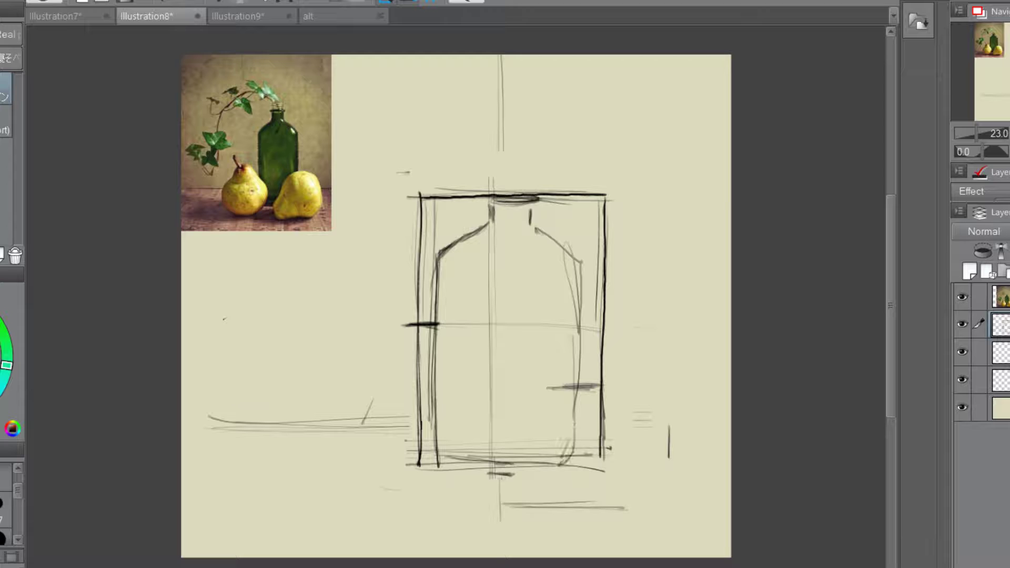
- Refine the bottle outline with rounded bottom corners, connected neck lines, and darker shoulders, sides and base
{"action": "mouse_move", "coordinate": [581, 261]}
{"action": "left_mouse_down"}
{"action": "mouse_move", "coordinate": [575, 435]}
{"action": "mouse_move", "coordinate": [573, 250]}
{"action": "mouse_move", "coordinate": [530, 209]}
{"action": "mouse_move", "coordinate": [580, 434]}
{"action": "mouse_move", "coordinate": [443, 400]}
{"action": "left_mouse_up"}
{"action": "left_click_drag", "start_coordinate": [492, 463], "coordinate": [430, 328]}
{"action": "mouse_move", "coordinate": [435, 271]}
{"action": "left_mouse_down"}
{"action": "mouse_move", "coordinate": [487, 218]}
{"action": "mouse_move", "coordinate": [466, 243]}
{"action": "left_mouse_up"}
{"action": "left_click_drag", "start_coordinate": [493, 202], "coordinate": [496, 183]}
{"action": "left_click_drag", "start_coordinate": [538, 203], "coordinate": [547, 230]}
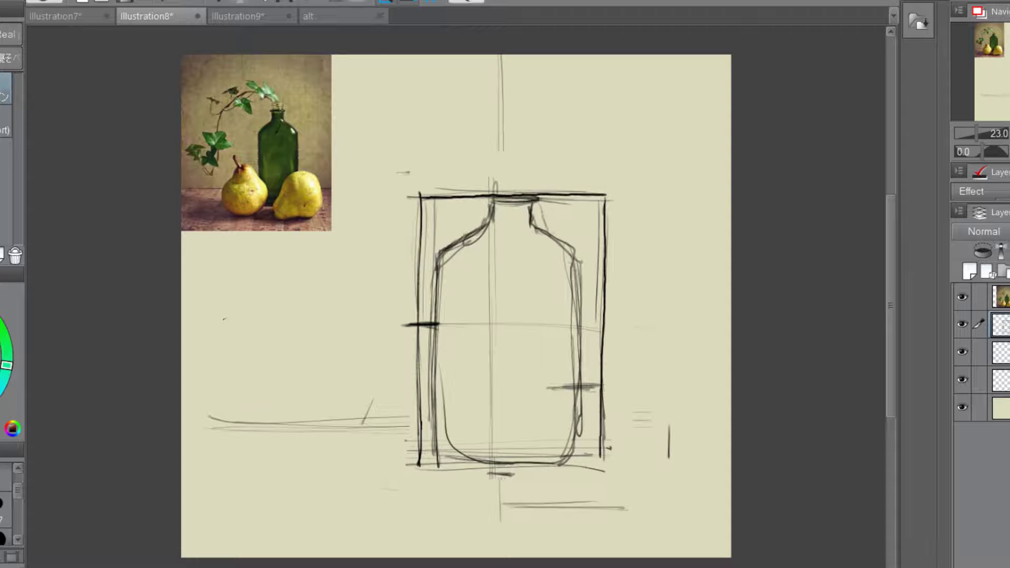
{"action": "mouse_move", "coordinate": [583, 364]}
{"action": "left_mouse_down"}
{"action": "mouse_move", "coordinate": [576, 458]}
{"action": "mouse_move", "coordinate": [455, 464]}
{"action": "mouse_move", "coordinate": [559, 466]}
{"action": "left_mouse_up"}
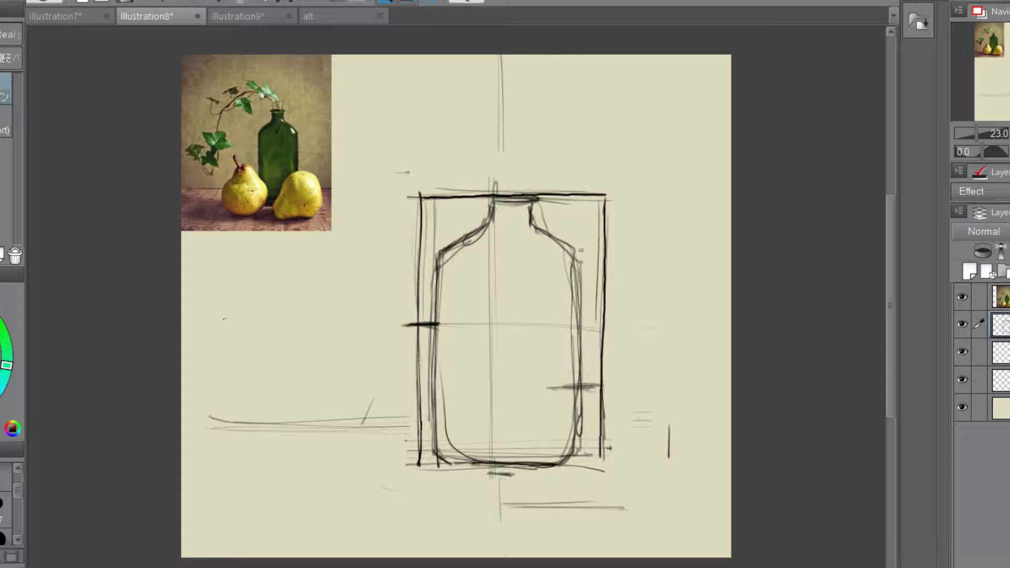
{"action": "left_click_drag", "start_coordinate": [581, 253], "coordinate": [569, 457]}
{"action": "left_click_drag", "start_coordinate": [581, 371], "coordinate": [558, 448]}
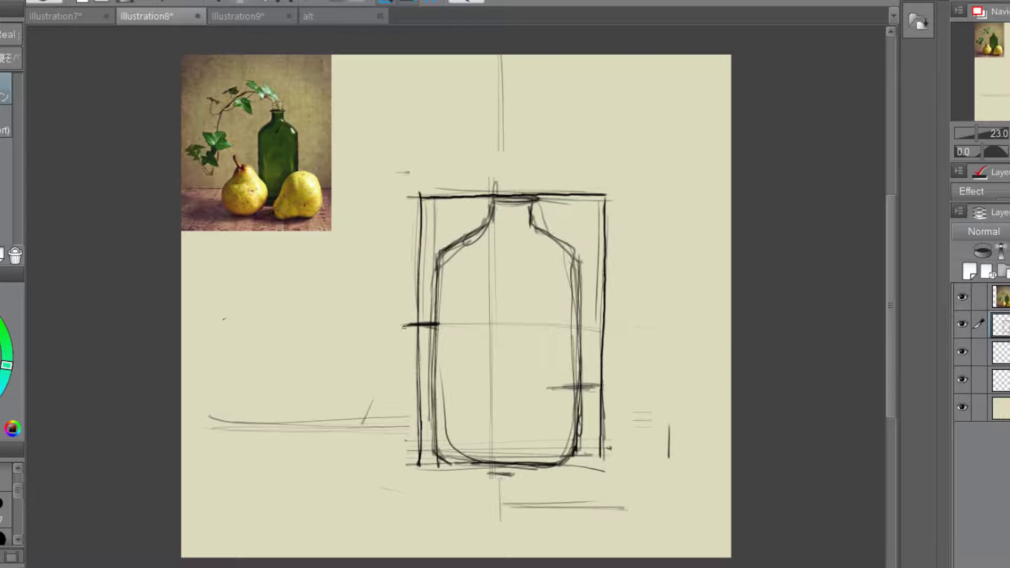
- Block in the left pear's contour overlapping the bottle, from the midline mark down to its base below the rectangle
{"action": "mouse_move", "coordinate": [404, 326]}
{"action": "left_mouse_down"}
{"action": "mouse_move", "coordinate": [360, 417]}
{"action": "mouse_move", "coordinate": [375, 474]}
{"action": "mouse_move", "coordinate": [394, 487]}
{"action": "mouse_move", "coordinate": [466, 486]}
{"action": "left_mouse_up"}
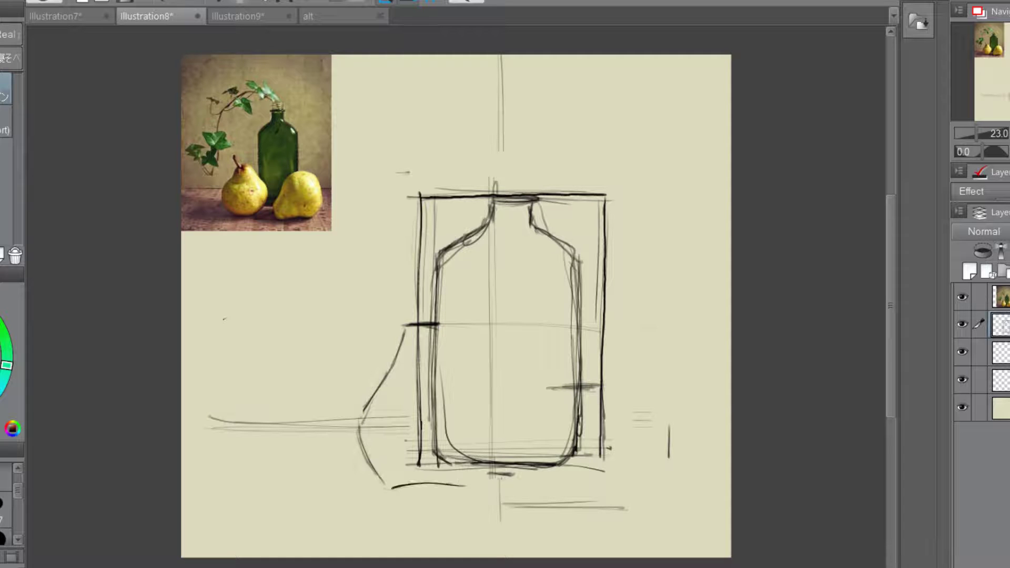
{"action": "mouse_move", "coordinate": [443, 332]}
{"action": "left_mouse_down"}
{"action": "mouse_move", "coordinate": [461, 380]}
{"action": "mouse_move", "coordinate": [489, 412]}
{"action": "mouse_move", "coordinate": [484, 471]}
{"action": "left_mouse_up"}
{"action": "left_click_drag", "start_coordinate": [486, 435], "coordinate": [457, 485]}
{"action": "left_click_drag", "start_coordinate": [468, 476], "coordinate": [442, 487]}
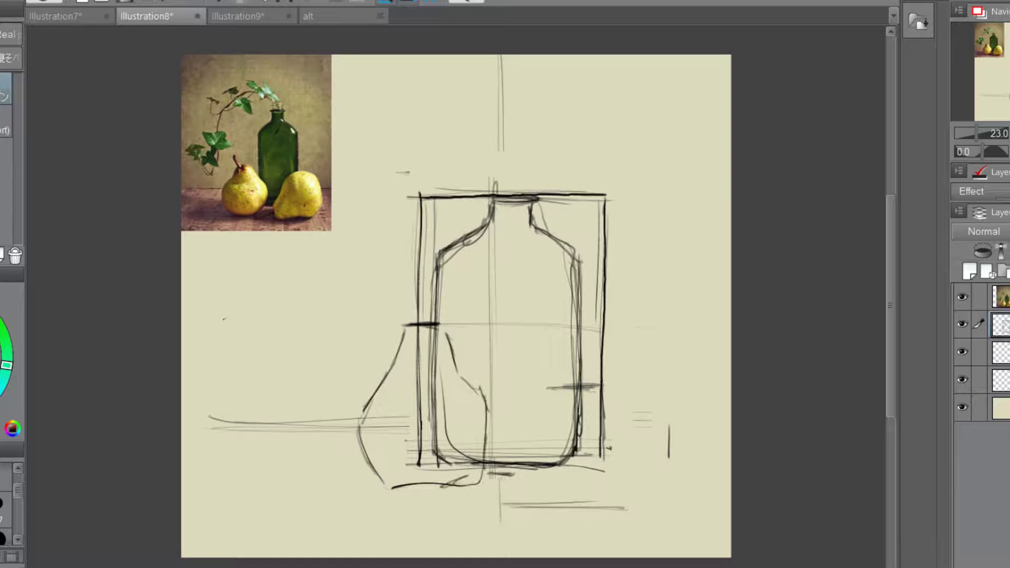
- Add the left pear's stem, widen the pear's right bulge, and reinforce its left side and base
{"action": "left_click_drag", "start_coordinate": [481, 389], "coordinate": [487, 478]}
{"action": "mouse_move", "coordinate": [444, 331]}
{"action": "left_mouse_down"}
{"action": "mouse_move", "coordinate": [463, 378]}
{"action": "mouse_move", "coordinate": [375, 398]}
{"action": "mouse_move", "coordinate": [364, 419]}
{"action": "mouse_move", "coordinate": [433, 333]}
{"action": "mouse_move", "coordinate": [413, 313]}
{"action": "mouse_move", "coordinate": [428, 334]}
{"action": "left_mouse_up"}
{"action": "mouse_move", "coordinate": [472, 379]}
{"action": "left_mouse_down"}
{"action": "mouse_move", "coordinate": [490, 469]}
{"action": "mouse_move", "coordinate": [358, 451]}
{"action": "mouse_move", "coordinate": [399, 348]}
{"action": "mouse_move", "coordinate": [379, 480]}
{"action": "mouse_move", "coordinate": [414, 479]}
{"action": "left_mouse_up"}
{"action": "left_click_drag", "start_coordinate": [393, 357], "coordinate": [366, 450]}
{"action": "left_click_drag", "start_coordinate": [362, 414], "coordinate": [378, 457]}
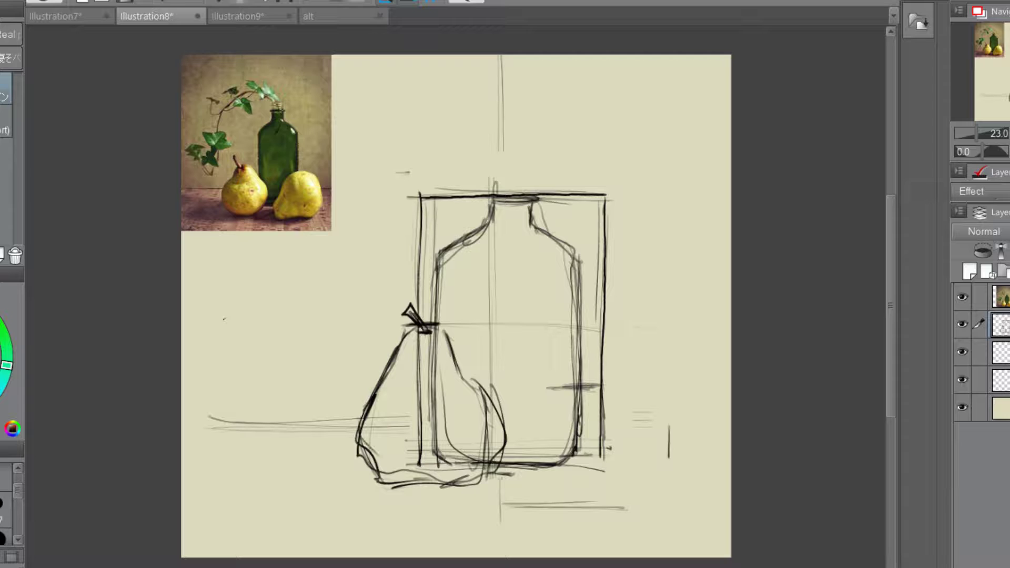
{"action": "mouse_move", "coordinate": [546, 392]}
{"action": "left_mouse_down"}
{"action": "mouse_move", "coordinate": [519, 431]}
{"action": "mouse_move", "coordinate": [528, 413]}
{"action": "mouse_move", "coordinate": [526, 421]}
{"action": "left_mouse_up"}
{"action": "left_click", "coordinate": [174, 3]}
{"action": "left_click", "coordinate": [175, 2]}
{"action": "left_click", "coordinate": [176, 1]}
{"action": "left_click", "coordinate": [177, 1]}
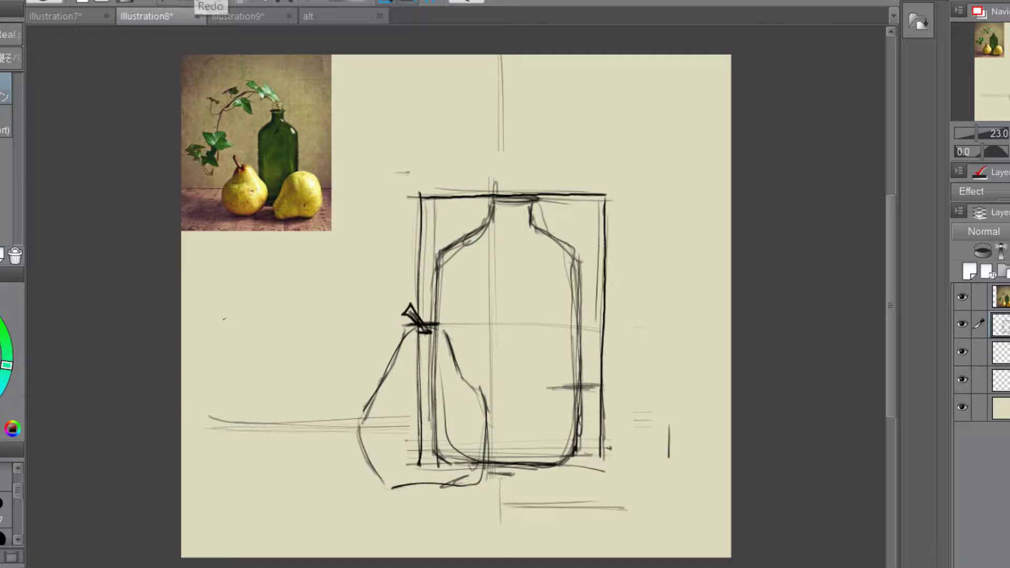
{"action": "left_click", "coordinate": [193, 2]}
{"action": "left_click", "coordinate": [193, 2]}
{"action": "left_click", "coordinate": [193, 2]}
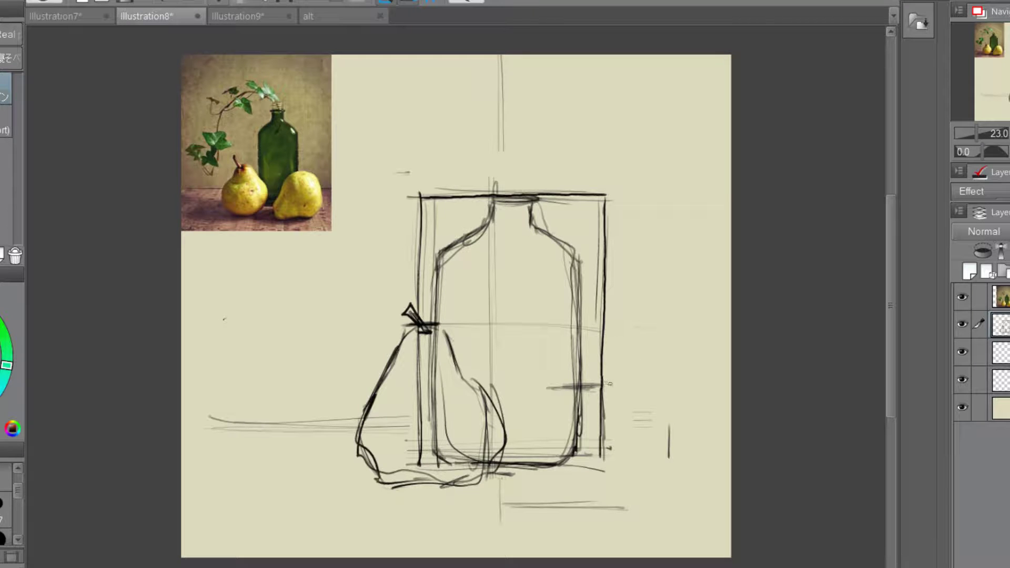
- Block in the right pear's top, right side and base, overlapping the bottle's lower right corner
{"action": "mouse_move", "coordinate": [633, 381]}
{"action": "left_mouse_down"}
{"action": "mouse_move", "coordinate": [612, 381]}
{"action": "mouse_move", "coordinate": [642, 373]}
{"action": "mouse_move", "coordinate": [582, 389]}
{"action": "mouse_move", "coordinate": [641, 376]}
{"action": "mouse_move", "coordinate": [691, 437]}
{"action": "mouse_move", "coordinate": [671, 408]}
{"action": "mouse_move", "coordinate": [682, 425]}
{"action": "left_mouse_up"}
{"action": "left_click_drag", "start_coordinate": [678, 427], "coordinate": [676, 485]}
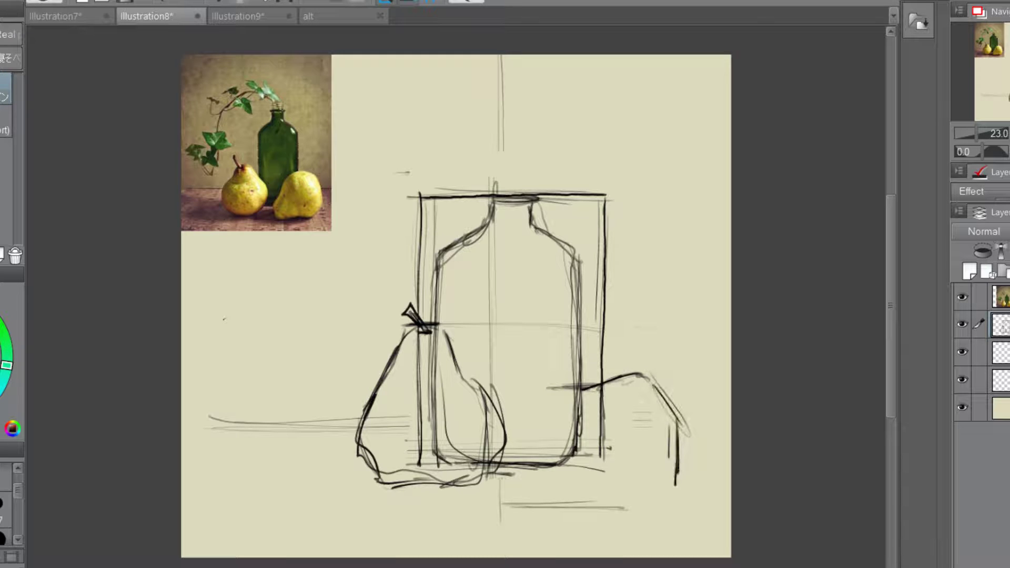
{"action": "left_click_drag", "start_coordinate": [652, 376], "coordinate": [661, 387]}
{"action": "mouse_move", "coordinate": [584, 388]}
{"action": "left_mouse_down"}
{"action": "mouse_move", "coordinate": [518, 460]}
{"action": "mouse_move", "coordinate": [515, 508]}
{"action": "mouse_move", "coordinate": [622, 512]}
{"action": "left_mouse_up"}
{"action": "left_click_drag", "start_coordinate": [555, 514], "coordinate": [650, 507]}
{"action": "mouse_move", "coordinate": [678, 474]}
{"action": "left_mouse_down"}
{"action": "mouse_move", "coordinate": [653, 509]}
{"action": "mouse_move", "coordinate": [573, 513]}
{"action": "left_mouse_up"}
{"action": "mouse_move", "coordinate": [636, 509]}
{"action": "left_mouse_down"}
{"action": "mouse_move", "coordinate": [603, 512]}
{"action": "mouse_move", "coordinate": [615, 512]}
{"action": "left_mouse_up"}
- Sketch the right pear's slanted left side and narrow lower left end, and darken its top and right contours
{"action": "mouse_move", "coordinate": [506, 487]}
{"action": "left_mouse_down"}
{"action": "mouse_move", "coordinate": [481, 497]}
{"action": "mouse_move", "coordinate": [515, 496]}
{"action": "mouse_move", "coordinate": [584, 392]}
{"action": "mouse_move", "coordinate": [641, 374]}
{"action": "mouse_move", "coordinate": [678, 421]}
{"action": "left_mouse_up"}
{"action": "left_click_drag", "start_coordinate": [654, 370], "coordinate": [681, 428]}
{"action": "left_click_drag", "start_coordinate": [662, 388], "coordinate": [674, 405]}
{"action": "left_click_drag", "start_coordinate": [565, 401], "coordinate": [650, 370]}
{"action": "mouse_move", "coordinate": [589, 375]}
{"action": "left_mouse_down"}
{"action": "mouse_move", "coordinate": [663, 395]}
{"action": "mouse_move", "coordinate": [676, 489]}
{"action": "mouse_move", "coordinate": [613, 516]}
{"action": "mouse_move", "coordinate": [518, 505]}
{"action": "left_mouse_up"}
{"action": "left_click_drag", "start_coordinate": [528, 468], "coordinate": [519, 502]}
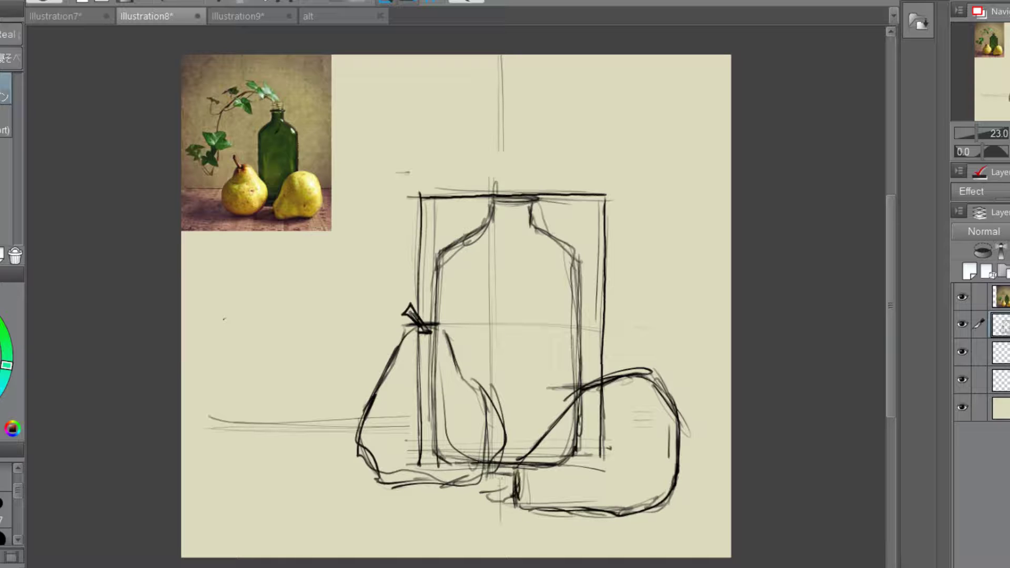
- Strengthen the left pear's outer left contour from the neck down to the base, rounding out its bulge
{"action": "mouse_move", "coordinate": [410, 342]}
{"action": "left_mouse_down"}
{"action": "mouse_move", "coordinate": [386, 380]}
{"action": "mouse_move", "coordinate": [398, 387]}
{"action": "mouse_move", "coordinate": [376, 394]}
{"action": "mouse_move", "coordinate": [362, 429]}
{"action": "left_mouse_up"}
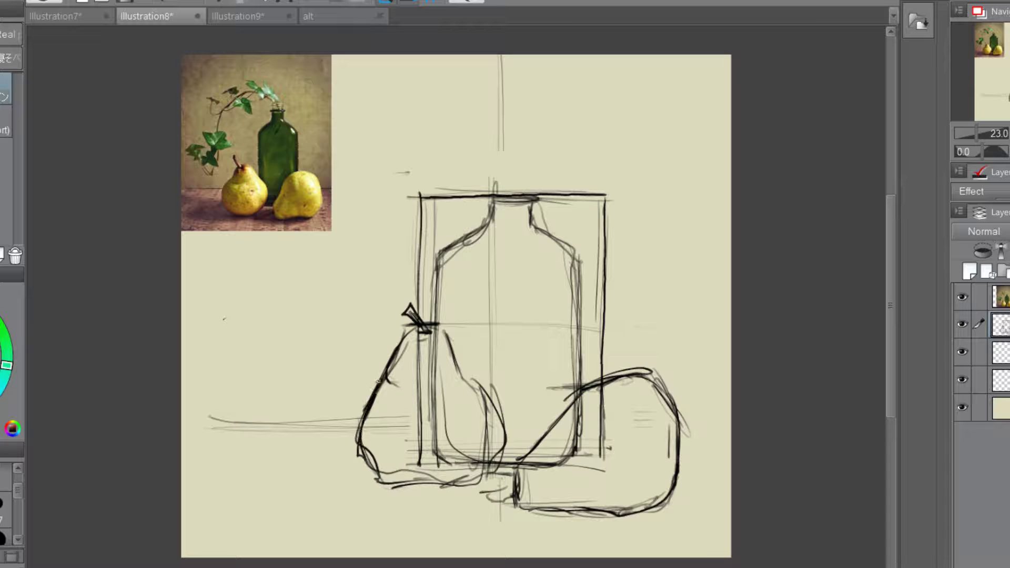
{"action": "mouse_move", "coordinate": [378, 381]}
{"action": "left_mouse_down"}
{"action": "mouse_move", "coordinate": [351, 458]}
{"action": "mouse_move", "coordinate": [384, 481]}
{"action": "left_mouse_up"}
{"action": "left_click_drag", "start_coordinate": [363, 445], "coordinate": [382, 483]}
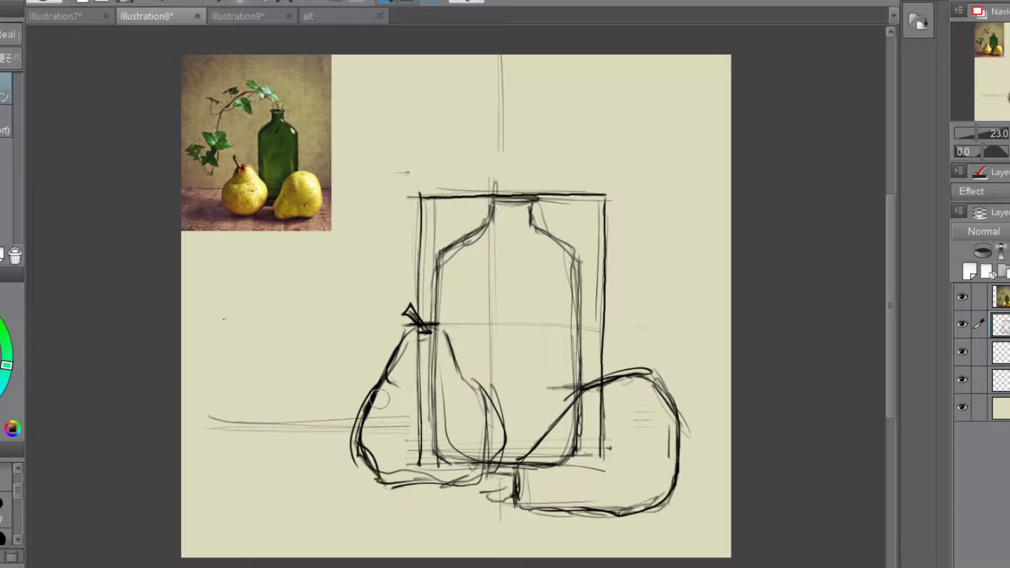
- Erase the bottle and guide lines inside the left pear, and darken the pear's neck, right bulge, left side and base contours
{"action": "mouse_move", "coordinate": [380, 400]}
{"action": "left_mouse_down"}
{"action": "mouse_move", "coordinate": [365, 431]}
{"action": "mouse_move", "coordinate": [400, 422]}
{"action": "left_mouse_up"}
{"action": "mouse_move", "coordinate": [434, 371]}
{"action": "left_mouse_down"}
{"action": "mouse_move", "coordinate": [419, 456]}
{"action": "mouse_move", "coordinate": [431, 406]}
{"action": "mouse_move", "coordinate": [425, 349]}
{"action": "mouse_move", "coordinate": [480, 424]}
{"action": "mouse_move", "coordinate": [438, 451]}
{"action": "mouse_move", "coordinate": [422, 401]}
{"action": "mouse_move", "coordinate": [402, 396]}
{"action": "left_mouse_up"}
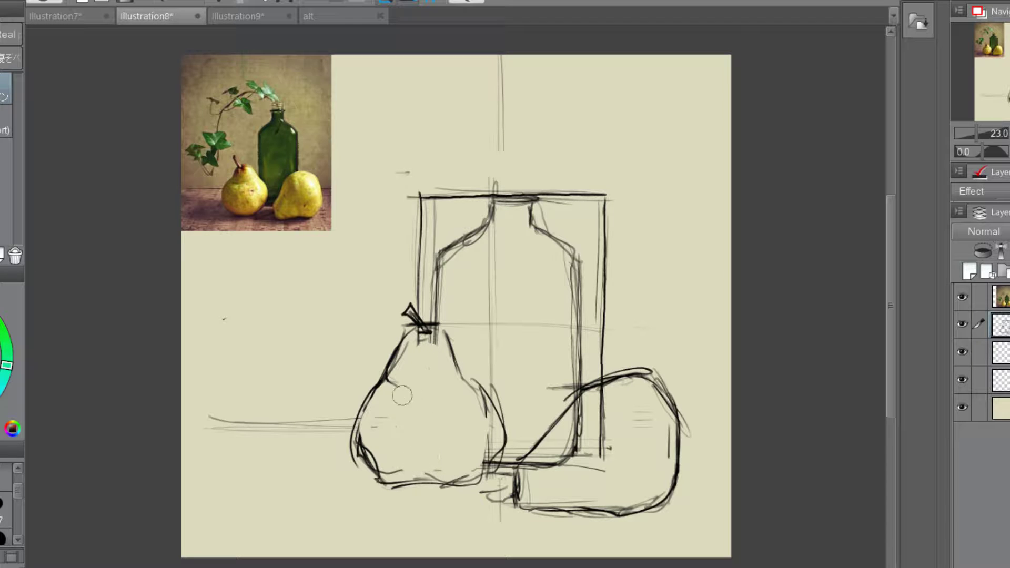
{"action": "left_click_drag", "start_coordinate": [445, 330], "coordinate": [508, 437]}
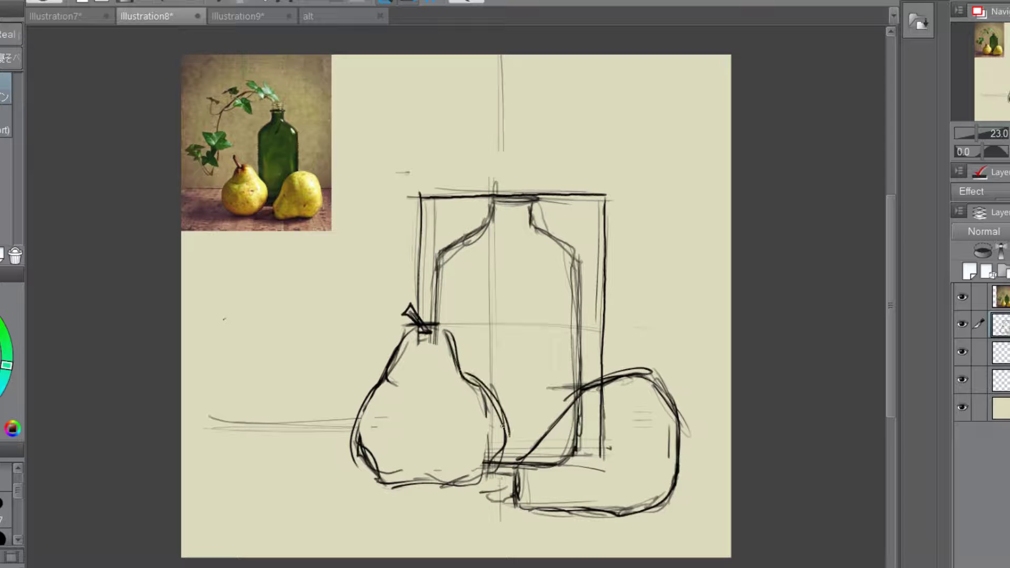
{"action": "mouse_move", "coordinate": [492, 398]}
{"action": "left_mouse_down"}
{"action": "mouse_move", "coordinate": [485, 473]}
{"action": "mouse_move", "coordinate": [373, 454]}
{"action": "mouse_move", "coordinate": [385, 355]}
{"action": "mouse_move", "coordinate": [368, 465]}
{"action": "mouse_move", "coordinate": [379, 482]}
{"action": "left_mouse_up"}
{"action": "left_click_drag", "start_coordinate": [357, 416], "coordinate": [384, 360]}
{"action": "mouse_move", "coordinate": [363, 437]}
{"action": "left_mouse_down"}
{"action": "mouse_move", "coordinate": [390, 353]}
{"action": "mouse_move", "coordinate": [473, 362]}
{"action": "mouse_move", "coordinate": [499, 460]}
{"action": "mouse_move", "coordinate": [425, 471]}
{"action": "left_mouse_up"}
- Strengthen the bottle's left shoulder and neck edge, and darken its right side down to the right pear
{"action": "mouse_move", "coordinate": [440, 271]}
{"action": "left_mouse_down"}
{"action": "mouse_move", "coordinate": [431, 322]}
{"action": "mouse_move", "coordinate": [489, 199]}
{"action": "left_mouse_up"}
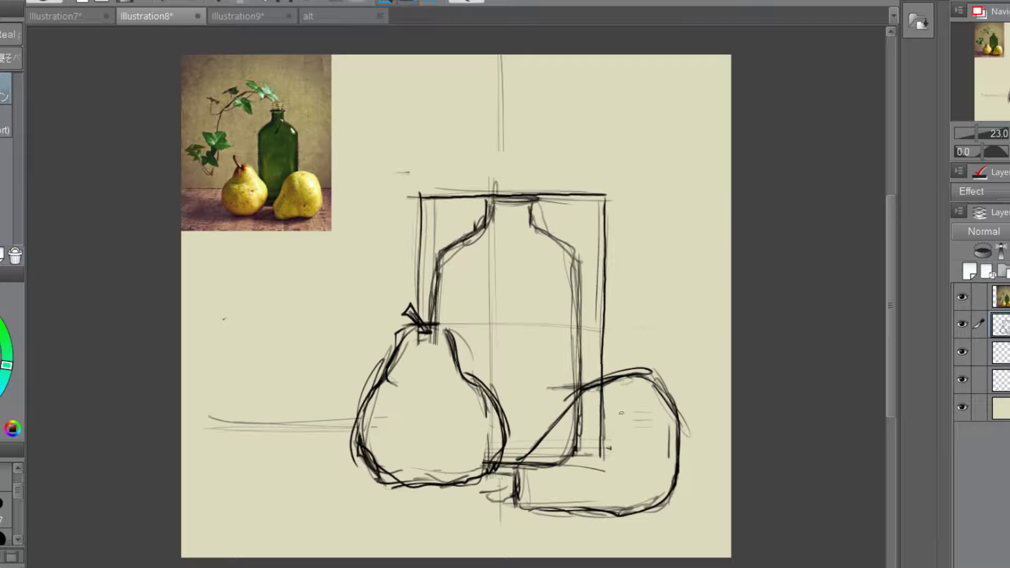
{"action": "left_click_drag", "start_coordinate": [572, 258], "coordinate": [580, 353]}
{"action": "left_click_drag", "start_coordinate": [579, 308], "coordinate": [579, 345]}
{"action": "left_click_drag", "start_coordinate": [579, 325], "coordinate": [578, 381]}
- Clear the bottle's old neck top and redraw a taller neck with a curved rim above the bounding box's top edge
{"action": "key", "text": "m"}
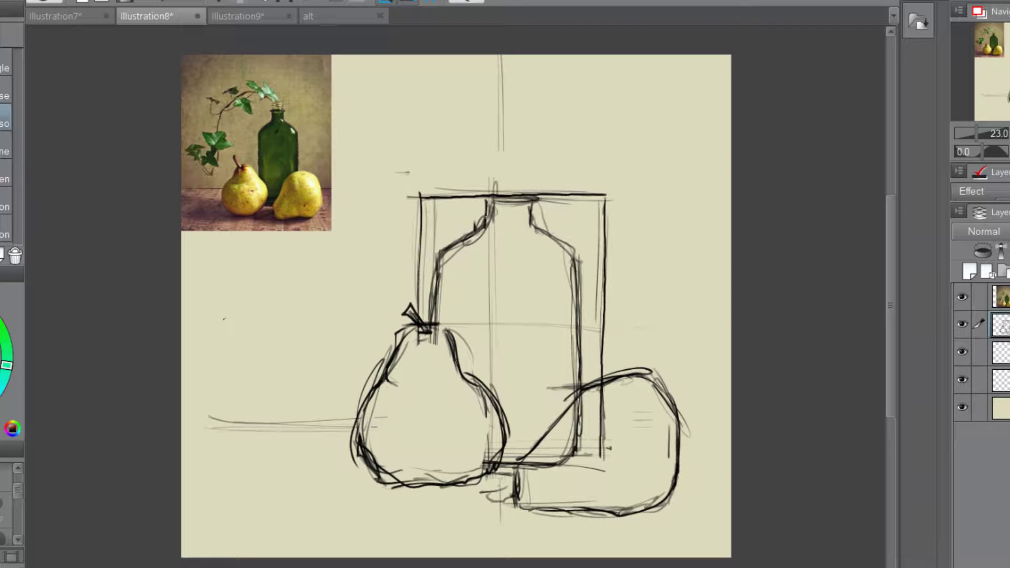
{"action": "mouse_move", "coordinate": [501, 227]}
{"action": "left_mouse_down"}
{"action": "mouse_move", "coordinate": [513, 202]}
{"action": "mouse_move", "coordinate": [481, 198]}
{"action": "mouse_move", "coordinate": [525, 197]}
{"action": "mouse_move", "coordinate": [483, 225]}
{"action": "mouse_move", "coordinate": [483, 192]}
{"action": "mouse_move", "coordinate": [508, 179]}
{"action": "mouse_move", "coordinate": [527, 182]}
{"action": "mouse_move", "coordinate": [535, 227]}
{"action": "left_mouse_up"}
{"action": "key", "text": "p"}
{"action": "left_click_drag", "start_coordinate": [535, 185], "coordinate": [534, 219]}
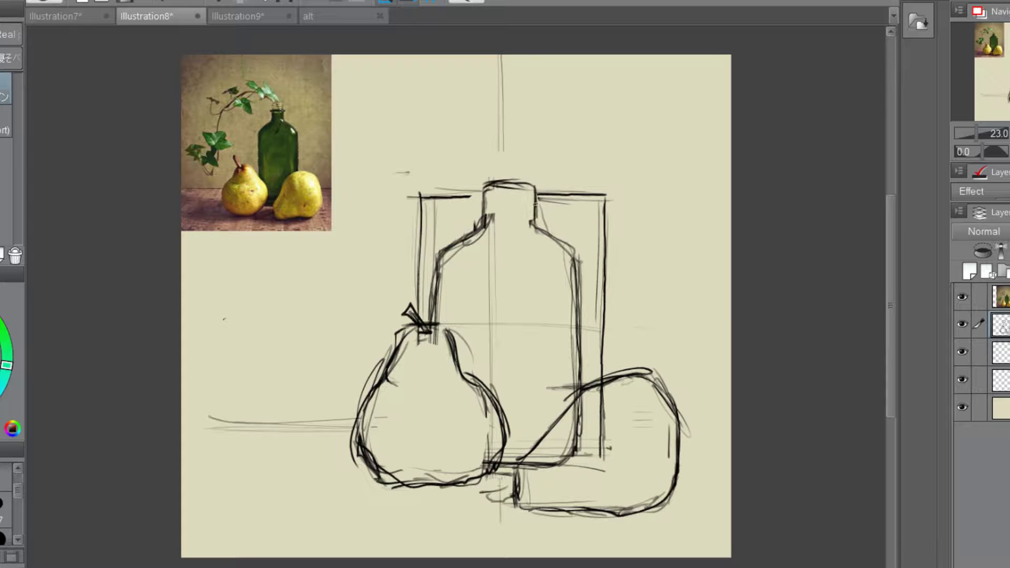
{"action": "mouse_move", "coordinate": [485, 193]}
{"action": "left_mouse_down"}
{"action": "mouse_move", "coordinate": [535, 195]}
{"action": "mouse_move", "coordinate": [516, 181]}
{"action": "left_mouse_up"}
{"action": "left_click_drag", "start_coordinate": [477, 187], "coordinate": [574, 247]}
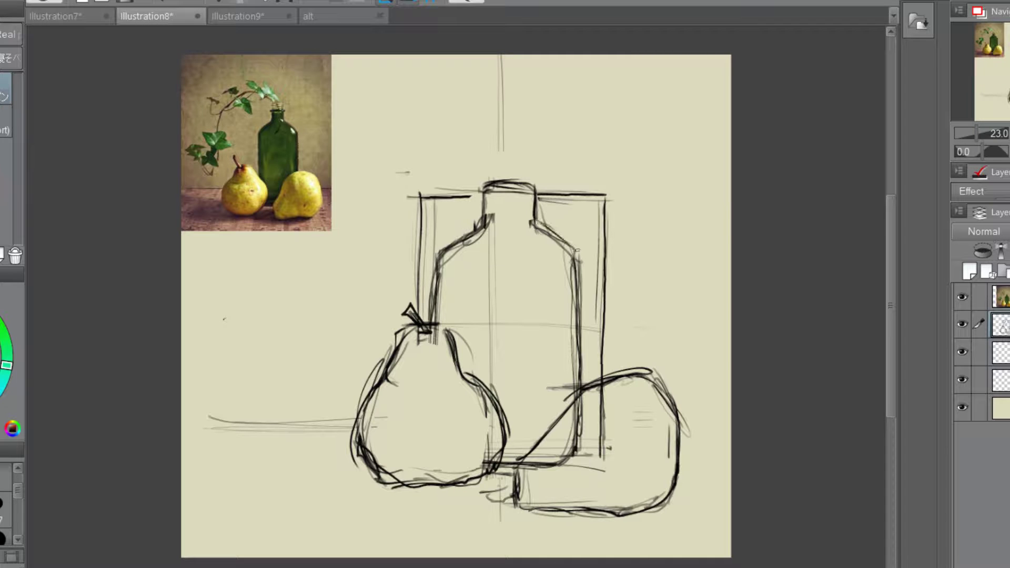
- Darken the bottle's shoulders and upper sides, and erase the stray lines inside its neck and left shoulder
{"action": "mouse_move", "coordinate": [537, 220]}
{"action": "left_mouse_down"}
{"action": "mouse_move", "coordinate": [577, 250]}
{"action": "mouse_move", "coordinate": [579, 344]}
{"action": "mouse_move", "coordinate": [579, 336]}
{"action": "left_mouse_up"}
{"action": "mouse_move", "coordinate": [480, 216]}
{"action": "left_mouse_down"}
{"action": "mouse_move", "coordinate": [445, 248]}
{"action": "mouse_move", "coordinate": [438, 316]}
{"action": "left_mouse_up"}
{"action": "left_click_drag", "start_coordinate": [441, 281], "coordinate": [438, 331]}
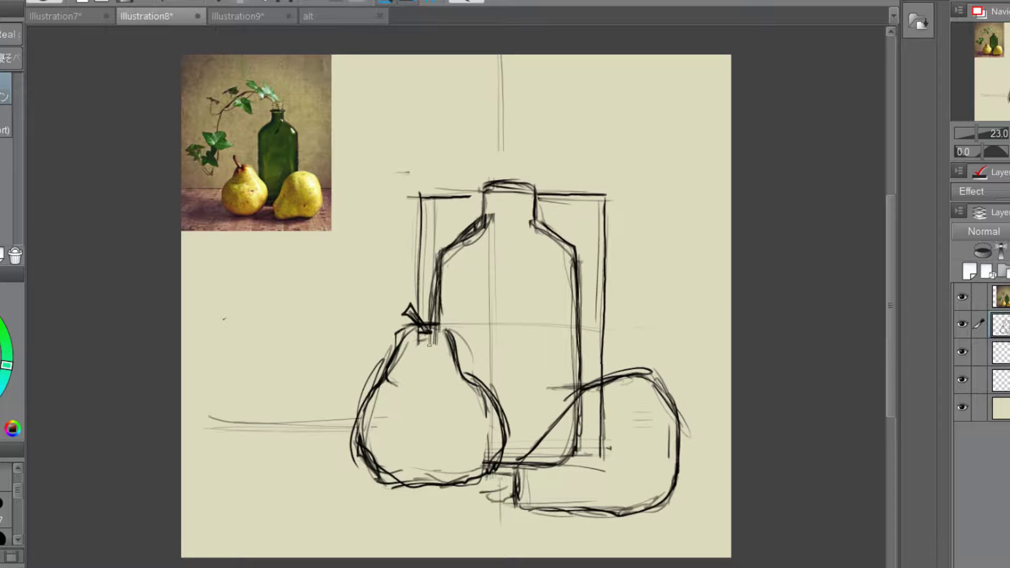
{"action": "key", "text": "e"}
{"action": "mouse_move", "coordinate": [460, 214]}
{"action": "left_mouse_down"}
{"action": "mouse_move", "coordinate": [473, 216]}
{"action": "mouse_move", "coordinate": [456, 231]}
{"action": "left_mouse_up"}
{"action": "left_click_drag", "start_coordinate": [495, 227], "coordinate": [483, 254]}
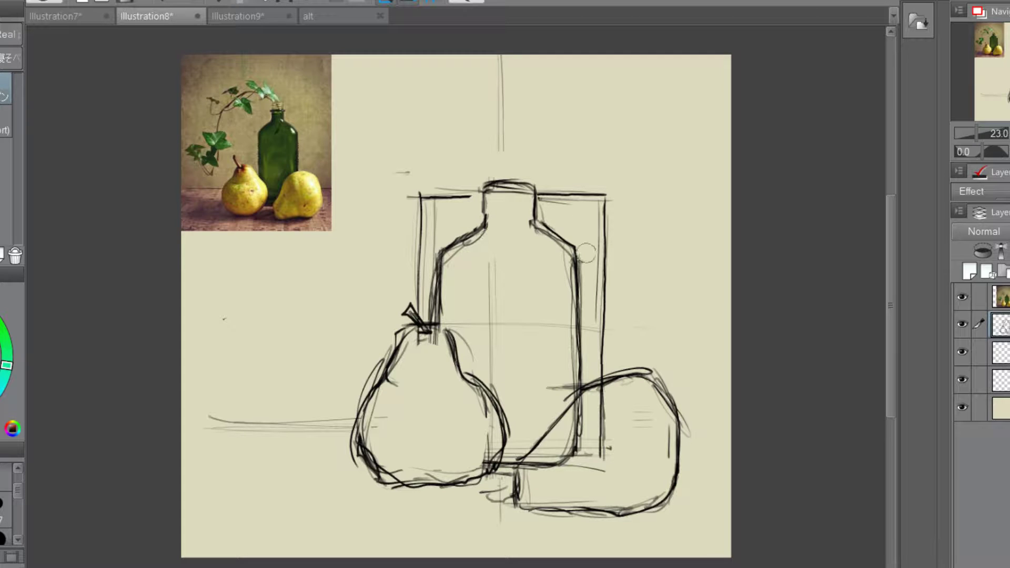
- Sketch the highlight shape along the bottle's right shoulder and inner side, and erase the bottle lines overlapping the right pear
{"action": "key", "text": "p"}
{"action": "left_click_drag", "start_coordinate": [558, 251], "coordinate": [569, 375]}
{"action": "mouse_move", "coordinate": [609, 448]}
{"action": "left_mouse_down"}
{"action": "mouse_move", "coordinate": [542, 474]}
{"action": "mouse_move", "coordinate": [605, 401]}
{"action": "mouse_move", "coordinate": [590, 413]}
{"action": "mouse_move", "coordinate": [592, 477]}
{"action": "mouse_move", "coordinate": [578, 460]}
{"action": "left_mouse_up"}
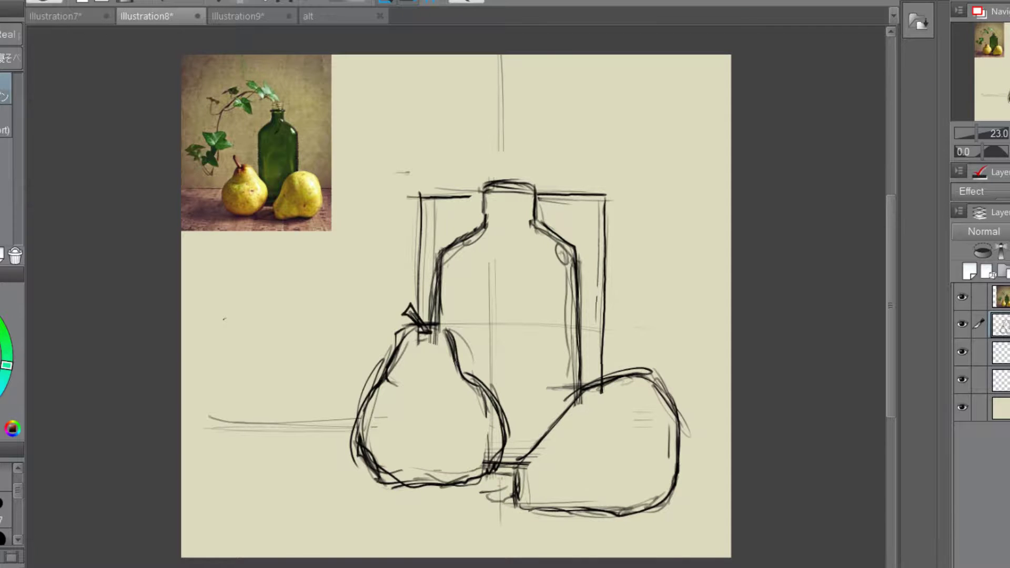
- Rotate the canvas about 90 degrees and erase the right pear's old base contour
{"action": "left_click_drag", "start_coordinate": [982, 151], "coordinate": [993, 151]}
{"action": "left_click_drag", "start_coordinate": [893, 279], "coordinate": [893, 294]}
{"action": "scroll", "coordinate": [893, 300], "scroll_direction": "down", "scroll_amount": 2}
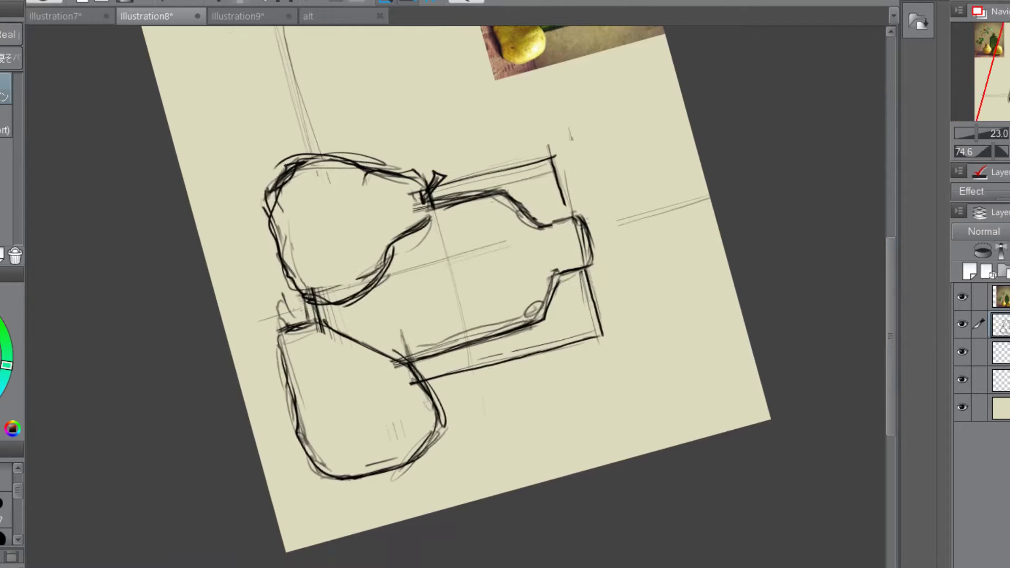
{"action": "left_click_drag", "start_coordinate": [330, 567], "coordinate": [233, 567]}
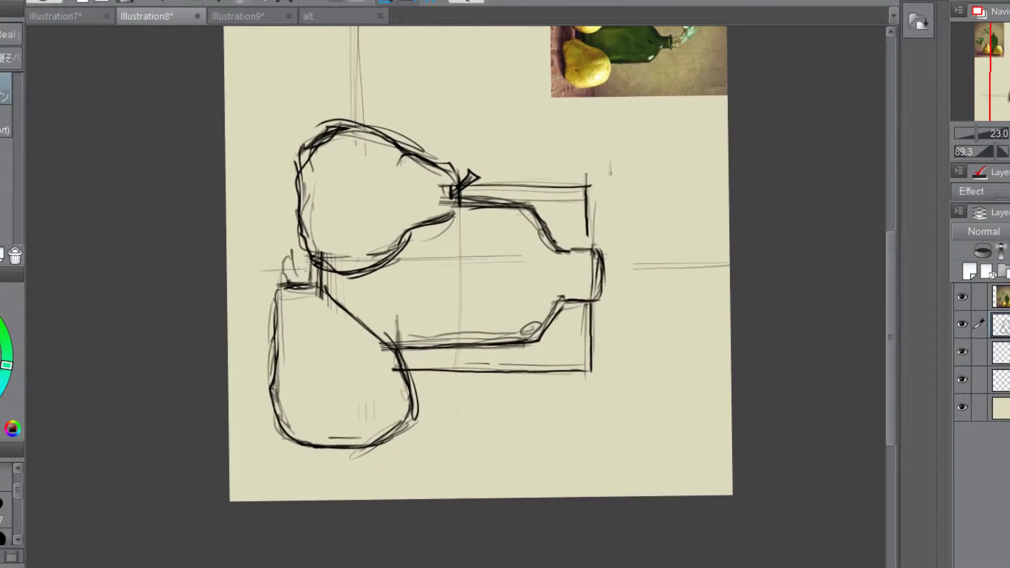
{"action": "mouse_move", "coordinate": [307, 372]}
{"action": "left_mouse_down"}
{"action": "mouse_move", "coordinate": [359, 370]}
{"action": "mouse_move", "coordinate": [349, 371]}
{"action": "left_mouse_up"}
{"action": "mouse_move", "coordinate": [221, 220]}
{"action": "left_mouse_down"}
{"action": "mouse_move", "coordinate": [239, 518]}
{"action": "mouse_move", "coordinate": [243, 497]}
{"action": "left_mouse_up"}
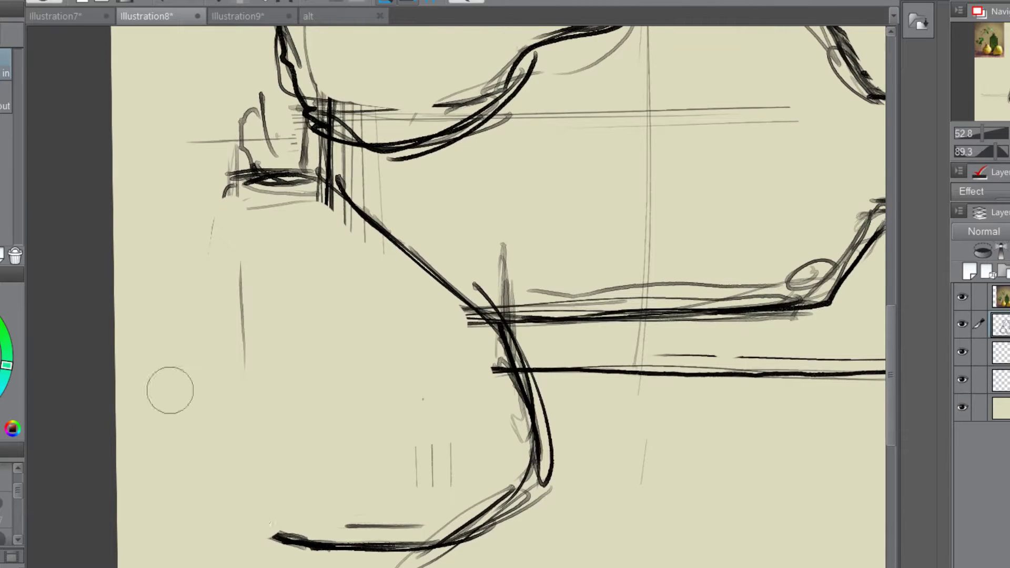
- Redraw the right pear's base as a wavy contour with a dip in the middle, rounding into its wide end
{"action": "key", "text": "p"}
{"action": "mouse_move", "coordinate": [236, 186]}
{"action": "left_mouse_down"}
{"action": "mouse_move", "coordinate": [212, 290]}
{"action": "mouse_move", "coordinate": [225, 385]}
{"action": "mouse_move", "coordinate": [199, 446]}
{"action": "left_mouse_up"}
{"action": "mouse_move", "coordinate": [220, 368]}
{"action": "left_mouse_down"}
{"action": "mouse_move", "coordinate": [222, 532]}
{"action": "mouse_move", "coordinate": [249, 544]}
{"action": "mouse_move", "coordinate": [275, 539]}
{"action": "left_mouse_up"}
{"action": "left_click_drag", "start_coordinate": [216, 520], "coordinate": [274, 538]}
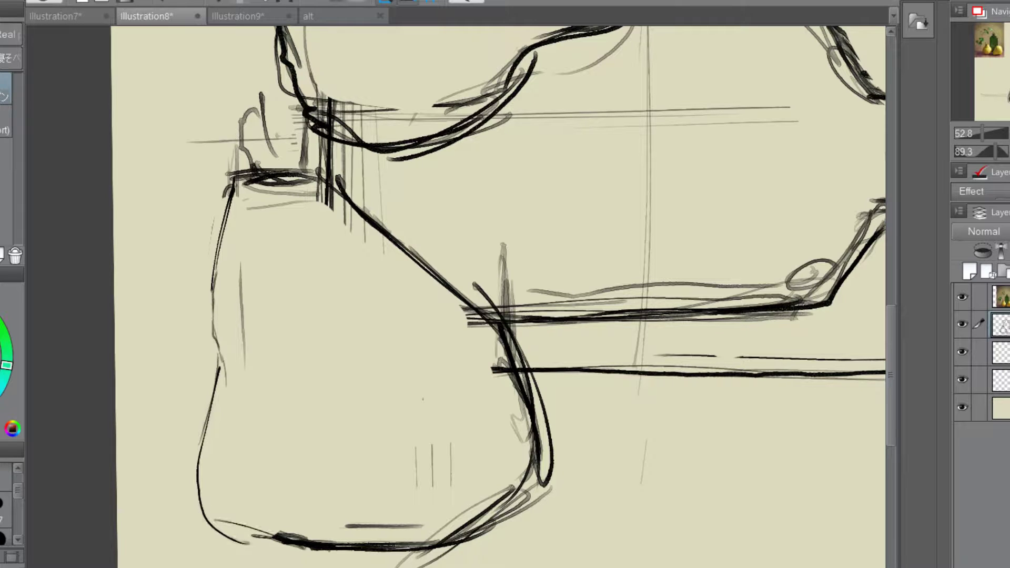
{"action": "mouse_move", "coordinate": [218, 376]}
{"action": "left_mouse_down"}
{"action": "mouse_move", "coordinate": [198, 450]}
{"action": "mouse_move", "coordinate": [265, 545]}
{"action": "mouse_move", "coordinate": [420, 543]}
{"action": "left_mouse_up"}
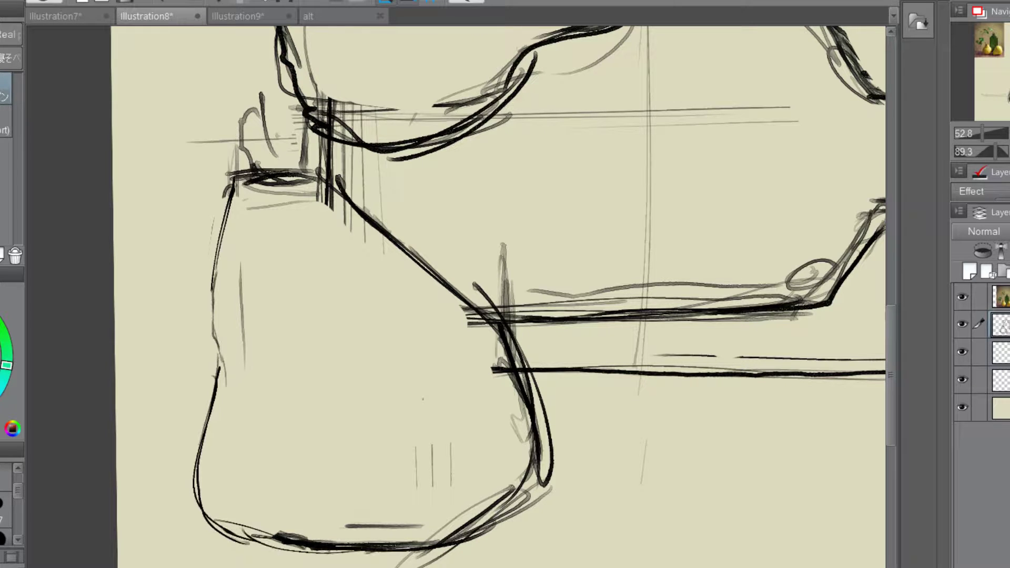
- Reinforce the right pear's outline along its wide end, top slope and wavy base
{"action": "left_click_drag", "start_coordinate": [320, 553], "coordinate": [363, 550]}
{"action": "mouse_move", "coordinate": [454, 538]}
{"action": "left_mouse_down"}
{"action": "mouse_move", "coordinate": [532, 389]}
{"action": "mouse_move", "coordinate": [537, 463]}
{"action": "mouse_move", "coordinate": [348, 194]}
{"action": "left_mouse_up"}
{"action": "mouse_move", "coordinate": [228, 186]}
{"action": "left_mouse_down"}
{"action": "mouse_move", "coordinate": [206, 277]}
{"action": "mouse_move", "coordinate": [220, 347]}
{"action": "left_mouse_up"}
{"action": "mouse_move", "coordinate": [215, 280]}
{"action": "left_mouse_down"}
{"action": "mouse_move", "coordinate": [215, 411]}
{"action": "mouse_move", "coordinate": [206, 430]}
{"action": "left_mouse_up"}
{"action": "mouse_move", "coordinate": [242, 181]}
{"action": "left_mouse_down"}
{"action": "mouse_move", "coordinate": [219, 258]}
{"action": "mouse_move", "coordinate": [223, 363]}
{"action": "mouse_move", "coordinate": [194, 458]}
{"action": "left_mouse_up"}
{"action": "left_click_drag", "start_coordinate": [223, 368], "coordinate": [236, 545]}
{"action": "left_click_drag", "start_coordinate": [207, 513], "coordinate": [237, 545]}
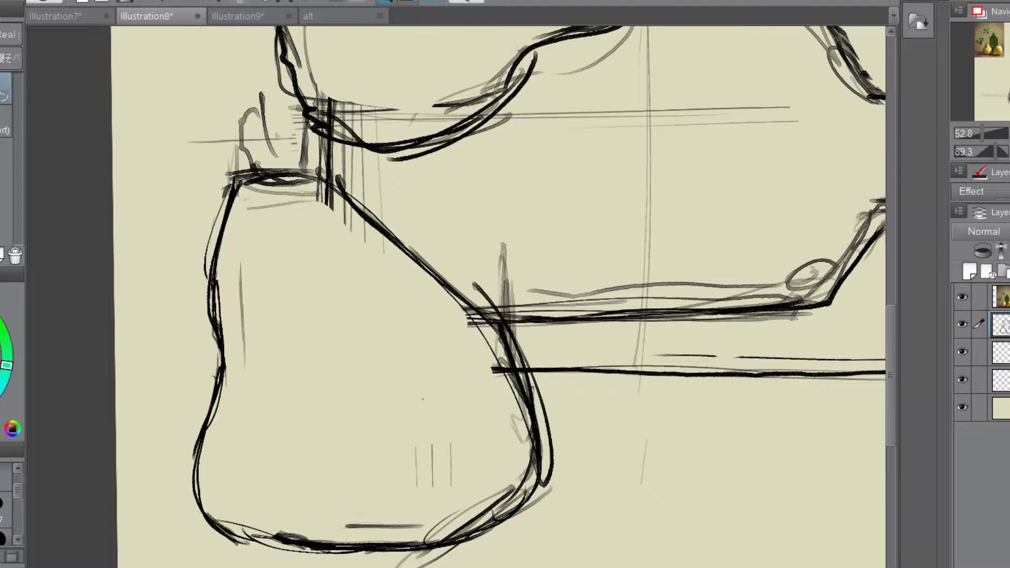
- Reset the canvas rotation and outline the left pear's shadow edge, winding from the neck down to the lower right base
{"action": "left_click_drag", "start_coordinate": [891, 366], "coordinate": [888, 191]}
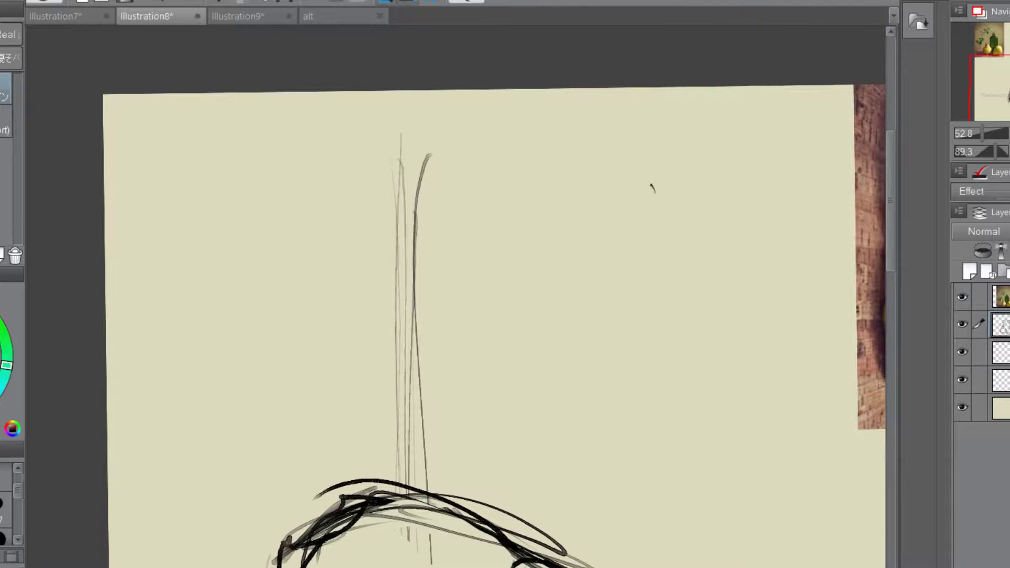
{"action": "left_click_drag", "start_coordinate": [652, 188], "coordinate": [434, 188]}
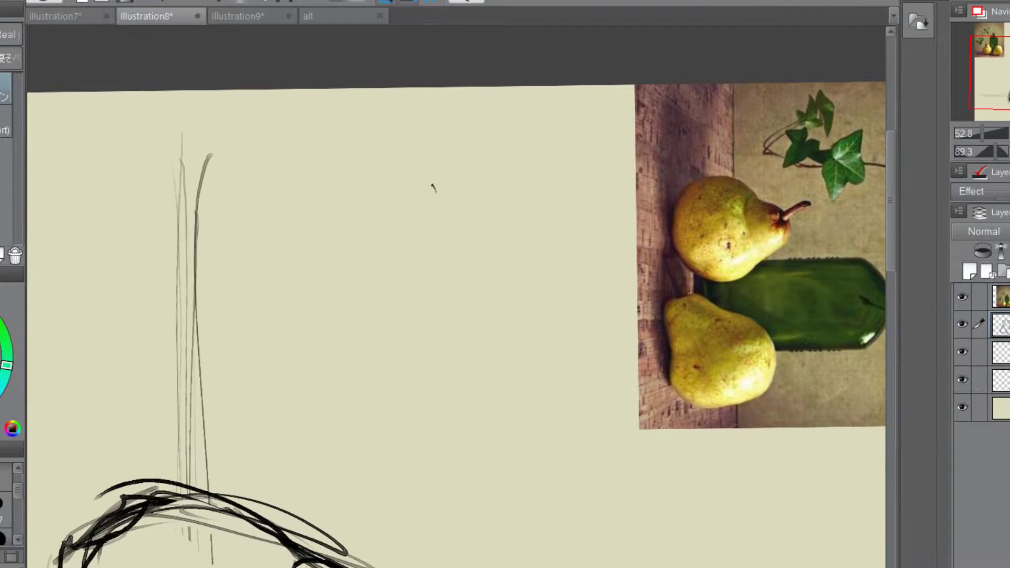
{"action": "key", "text": "ctrl+@"}
{"action": "left_click_drag", "start_coordinate": [891, 252], "coordinate": [902, 199]}
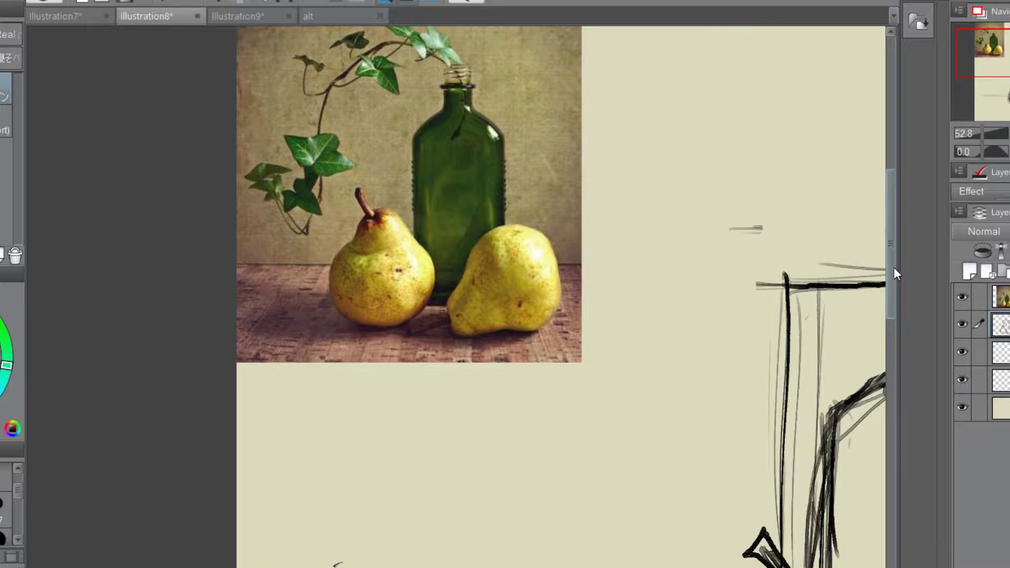
{"action": "scroll", "coordinate": [892, 266], "scroll_direction": "right", "scroll_amount": 5}
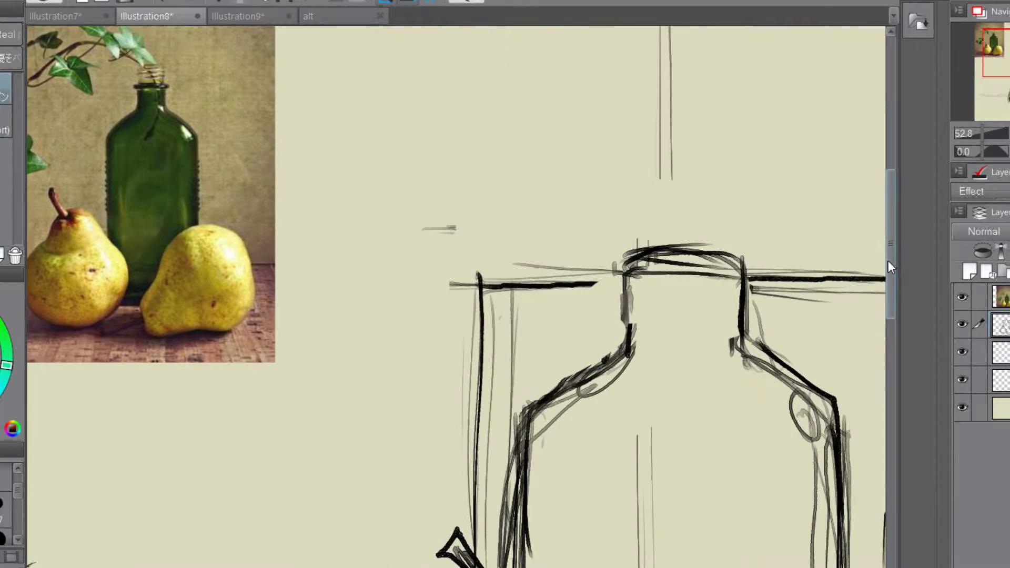
{"action": "scroll", "coordinate": [889, 261], "scroll_direction": "down", "scroll_amount": 7}
{"action": "mouse_move", "coordinate": [469, 136]}
{"action": "left_mouse_down"}
{"action": "mouse_move", "coordinate": [464, 205]}
{"action": "mouse_move", "coordinate": [397, 313]}
{"action": "mouse_move", "coordinate": [515, 339]}
{"action": "mouse_move", "coordinate": [616, 400]}
{"action": "mouse_move", "coordinate": [566, 424]}
{"action": "left_mouse_up"}
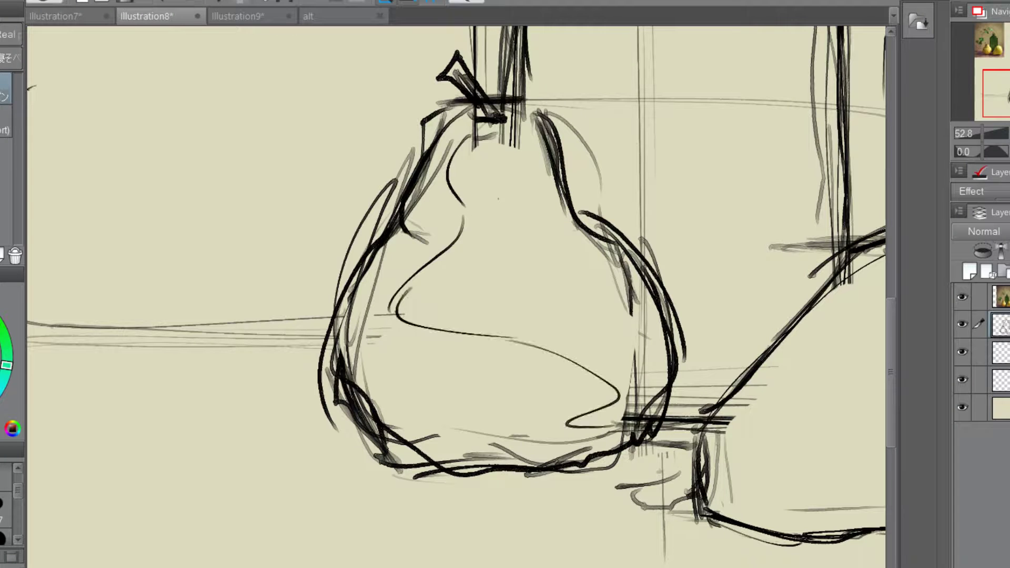
{"action": "mouse_move", "coordinate": [471, 121]}
{"action": "left_mouse_down"}
{"action": "mouse_move", "coordinate": [449, 230]}
{"action": "mouse_move", "coordinate": [510, 244]}
{"action": "mouse_move", "coordinate": [503, 249]}
{"action": "mouse_move", "coordinate": [552, 241]}
{"action": "left_mouse_up"}
- Hatch the left pear's shadow area along its left side and lower body, adding denser strokes near the outer left edge
{"action": "mouse_move", "coordinate": [425, 221]}
{"action": "left_mouse_down"}
{"action": "mouse_move", "coordinate": [385, 250]}
{"action": "mouse_move", "coordinate": [348, 308]}
{"action": "left_mouse_up"}
{"action": "mouse_move", "coordinate": [445, 247]}
{"action": "left_mouse_down"}
{"action": "mouse_move", "coordinate": [339, 350]}
{"action": "mouse_move", "coordinate": [348, 363]}
{"action": "left_mouse_up"}
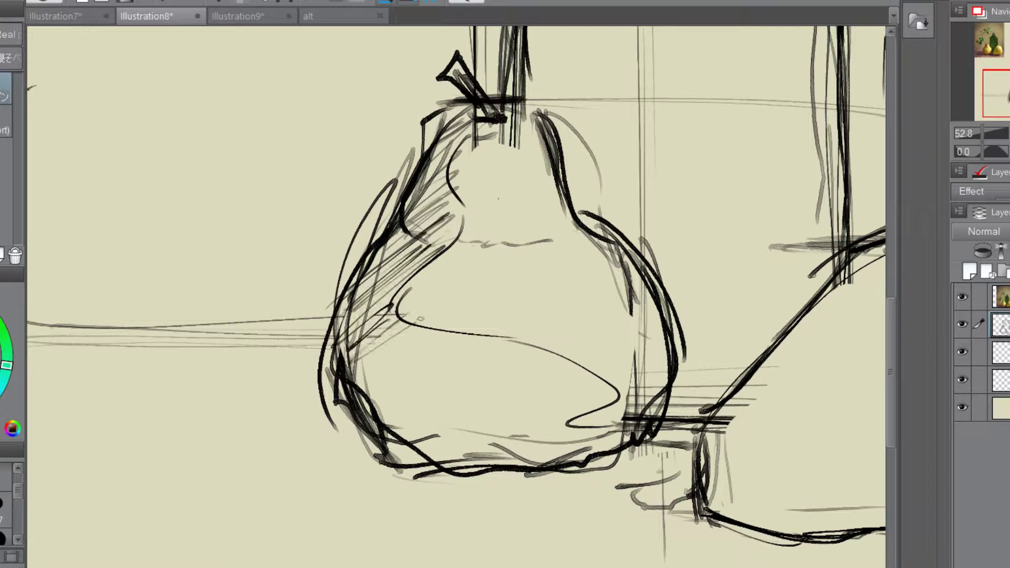
{"action": "mouse_move", "coordinate": [440, 331]}
{"action": "left_mouse_down"}
{"action": "mouse_move", "coordinate": [364, 386]}
{"action": "mouse_move", "coordinate": [377, 416]}
{"action": "mouse_move", "coordinate": [519, 352]}
{"action": "mouse_move", "coordinate": [421, 450]}
{"action": "mouse_move", "coordinate": [590, 432]}
{"action": "left_mouse_up"}
{"action": "mouse_move", "coordinate": [371, 263]}
{"action": "left_mouse_down"}
{"action": "mouse_move", "coordinate": [377, 348]}
{"action": "mouse_move", "coordinate": [550, 456]}
{"action": "left_mouse_up"}
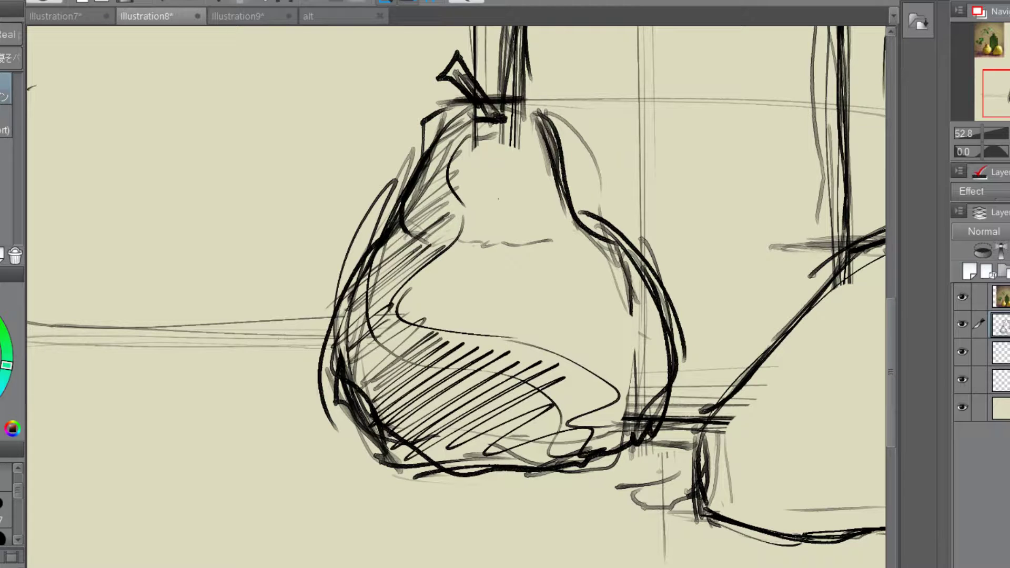
{"action": "mouse_move", "coordinate": [408, 233]}
{"action": "left_mouse_down"}
{"action": "mouse_move", "coordinate": [405, 194]}
{"action": "mouse_move", "coordinate": [466, 114]}
{"action": "left_mouse_up"}
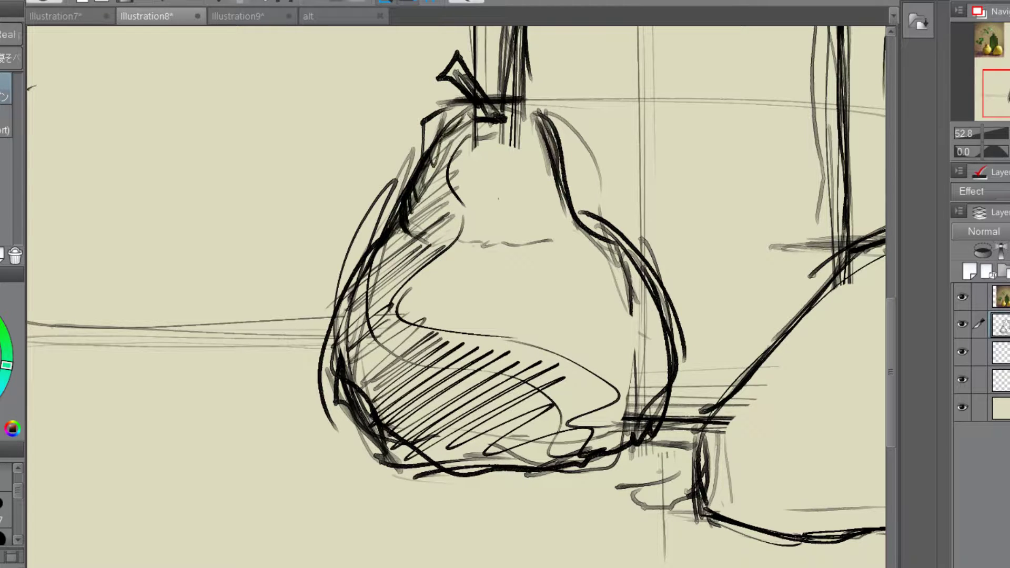
{"action": "mouse_move", "coordinate": [405, 229]}
{"action": "left_mouse_down"}
{"action": "mouse_move", "coordinate": [363, 329]}
{"action": "mouse_move", "coordinate": [390, 394]}
{"action": "mouse_move", "coordinate": [369, 463]}
{"action": "mouse_move", "coordinate": [474, 513]}
{"action": "left_mouse_up"}
- Erase the stray outer contour lines around the left pear's lower left, upper left and right sides
{"action": "key", "text": "e"}
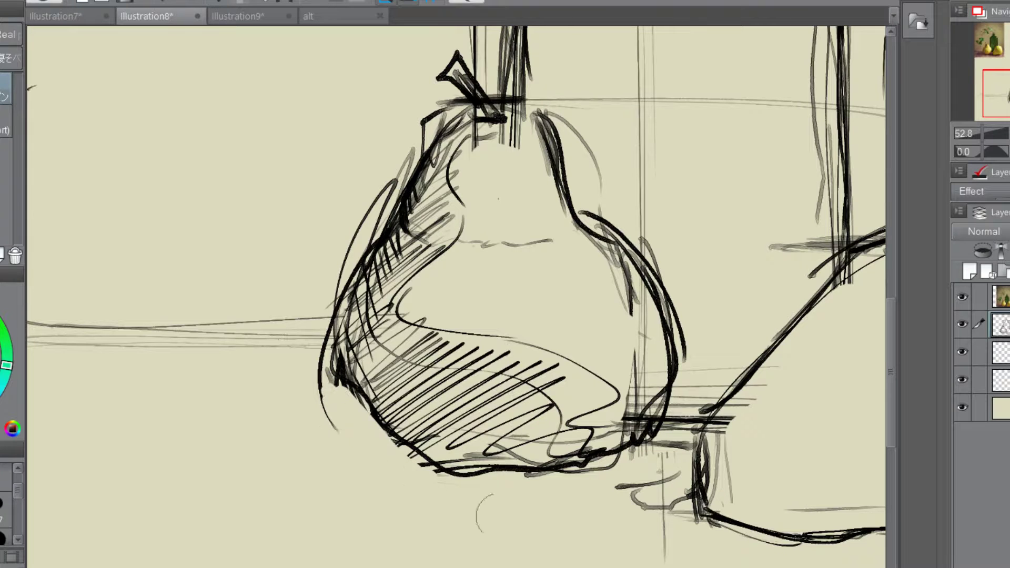
{"action": "key", "text": "p"}
{"action": "key", "text": "e"}
{"action": "mouse_move", "coordinate": [402, 150]}
{"action": "left_mouse_down"}
{"action": "mouse_move", "coordinate": [397, 168]}
{"action": "mouse_move", "coordinate": [334, 226]}
{"action": "left_mouse_up"}
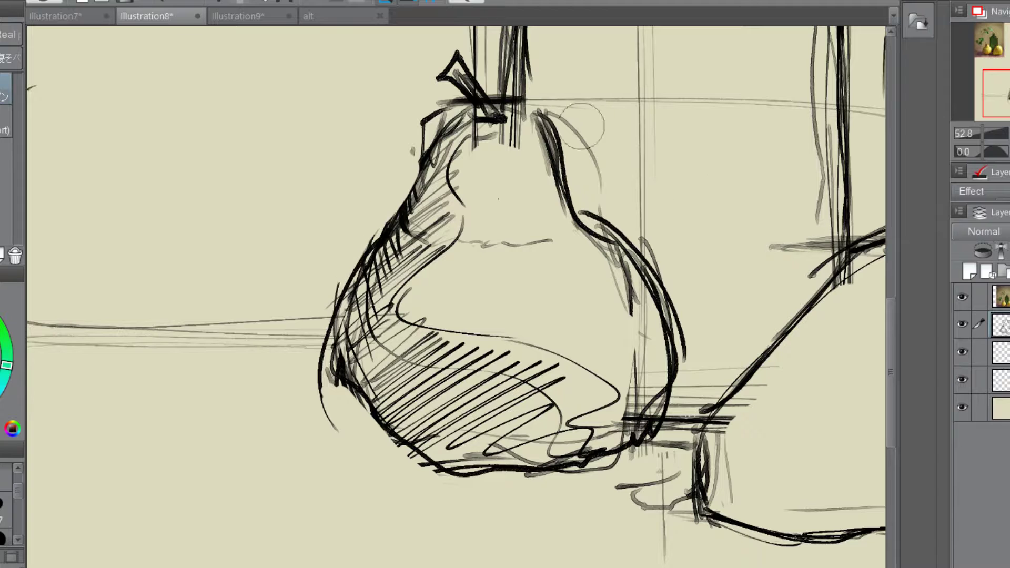
{"action": "left_click_drag", "start_coordinate": [588, 134], "coordinate": [596, 169]}
{"action": "left_click_drag", "start_coordinate": [655, 240], "coordinate": [671, 311]}
{"action": "mouse_move", "coordinate": [600, 210]}
{"action": "left_mouse_down"}
{"action": "mouse_move", "coordinate": [671, 277]}
{"action": "mouse_move", "coordinate": [691, 389]}
{"action": "left_mouse_up"}
- Erase the doubled lines at the right pear's top and redraw the top as one smooth curve
{"action": "left_click_drag", "start_coordinate": [521, 567], "coordinate": [627, 567]}
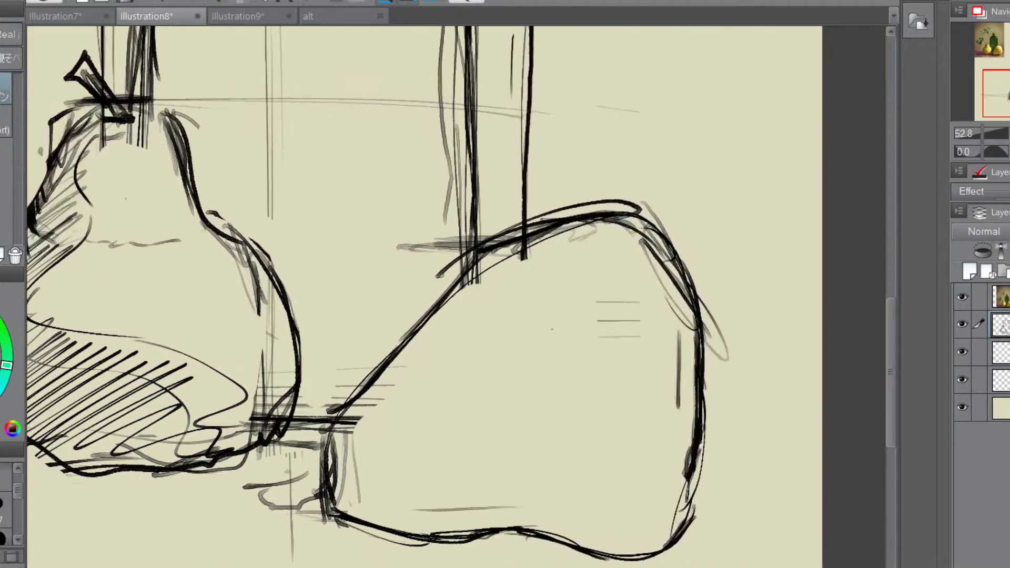
{"action": "left_click_drag", "start_coordinate": [311, 316], "coordinate": [299, 316]}
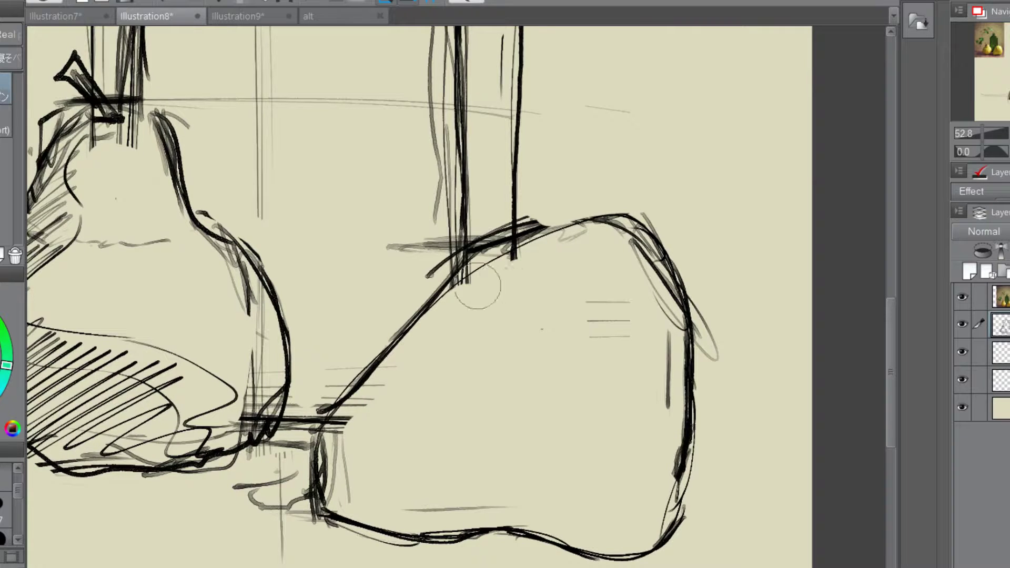
{"action": "mouse_move", "coordinate": [478, 287]}
{"action": "left_mouse_down"}
{"action": "mouse_move", "coordinate": [511, 268]}
{"action": "mouse_move", "coordinate": [512, 255]}
{"action": "mouse_move", "coordinate": [579, 242]}
{"action": "mouse_move", "coordinate": [564, 247]}
{"action": "mouse_move", "coordinate": [615, 263]}
{"action": "left_mouse_up"}
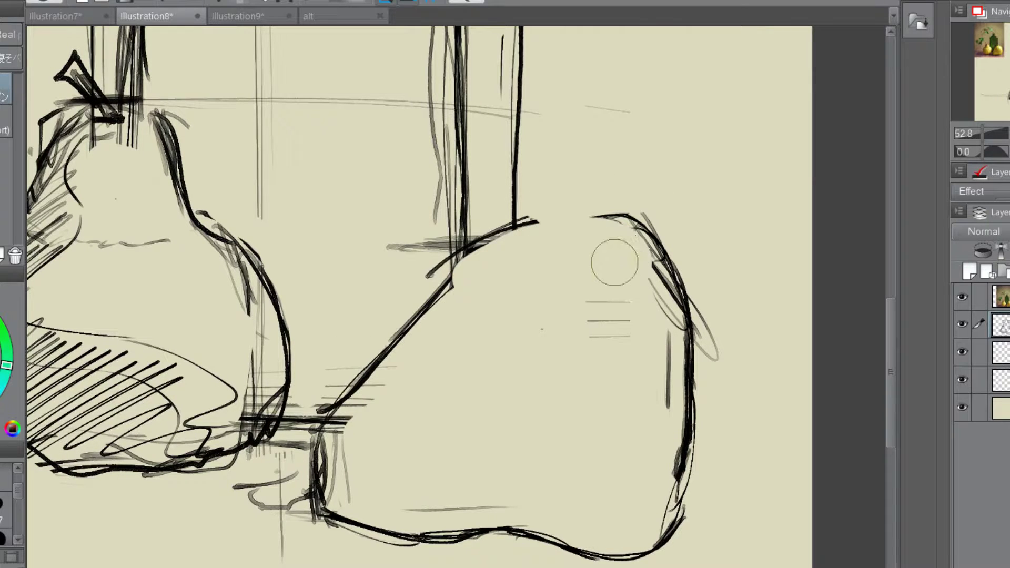
{"action": "mouse_move", "coordinate": [450, 276]}
{"action": "left_mouse_down"}
{"action": "mouse_move", "coordinate": [482, 239]}
{"action": "mouse_move", "coordinate": [622, 238]}
{"action": "left_mouse_up"}
{"action": "left_click_drag", "start_coordinate": [548, 217], "coordinate": [681, 231]}
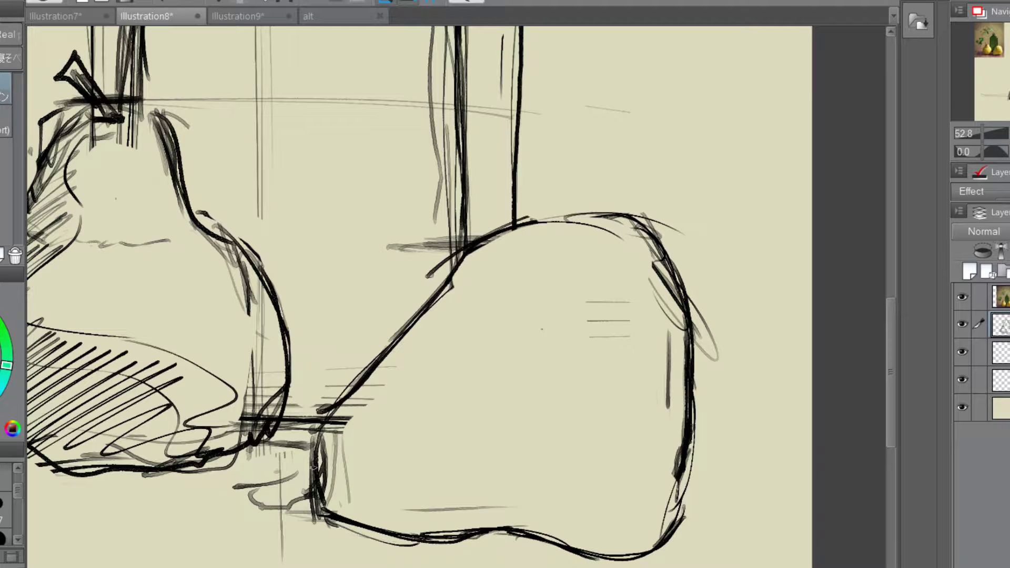
- Outline the right pear's shadow shape along its base and up the inside of its right edge
{"action": "scroll", "coordinate": [419, 297], "scroll_direction": "left", "scroll_amount": 5}
{"action": "mouse_move", "coordinate": [891, 315]}
{"action": "left_mouse_down"}
{"action": "mouse_move", "coordinate": [885, 178]}
{"action": "mouse_move", "coordinate": [884, 307]}
{"action": "left_mouse_up"}
{"action": "scroll", "coordinate": [531, 526], "scroll_direction": "right", "scroll_amount": 5}
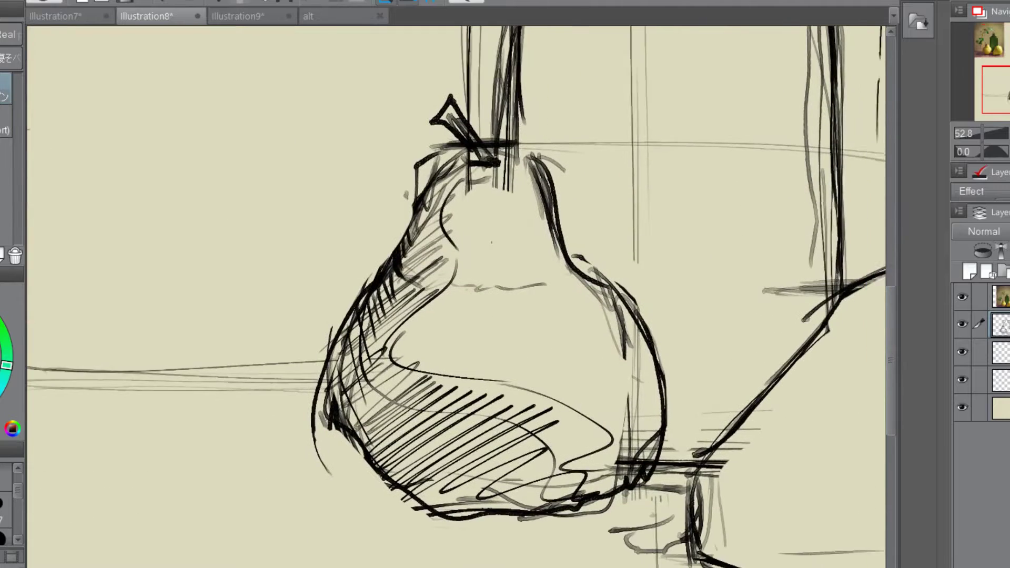
{"action": "mouse_move", "coordinate": [524, 482]}
{"action": "left_mouse_down"}
{"action": "mouse_move", "coordinate": [542, 513]}
{"action": "mouse_move", "coordinate": [600, 535]}
{"action": "mouse_move", "coordinate": [713, 528]}
{"action": "left_mouse_up"}
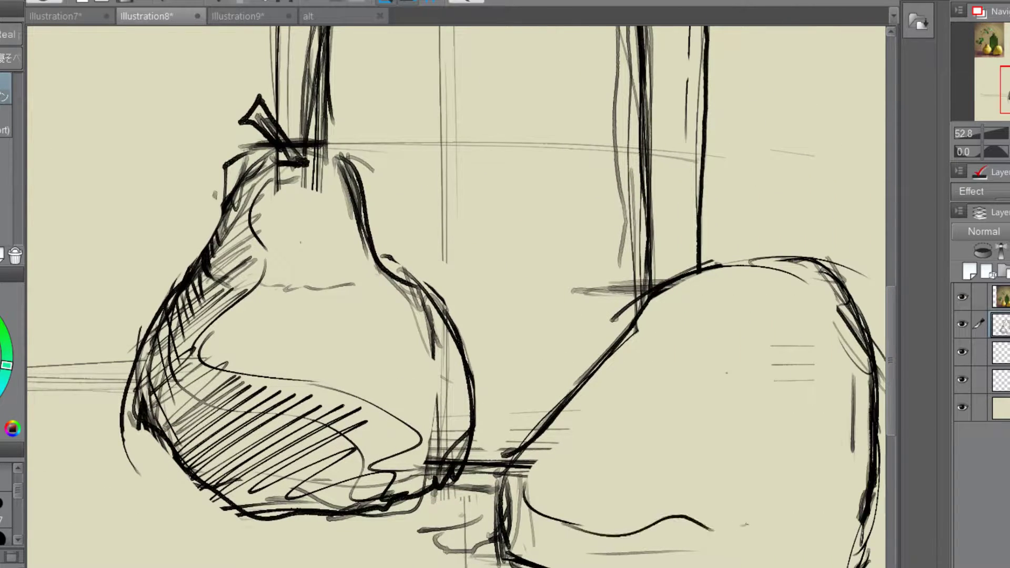
{"action": "left_click_drag", "start_coordinate": [771, 476], "coordinate": [742, 527]}
{"action": "mouse_move", "coordinate": [790, 494]}
{"action": "left_mouse_down"}
{"action": "mouse_move", "coordinate": [834, 465]}
{"action": "mouse_move", "coordinate": [818, 313]}
{"action": "left_mouse_up"}
{"action": "left_click_drag", "start_coordinate": [817, 348], "coordinate": [844, 285]}
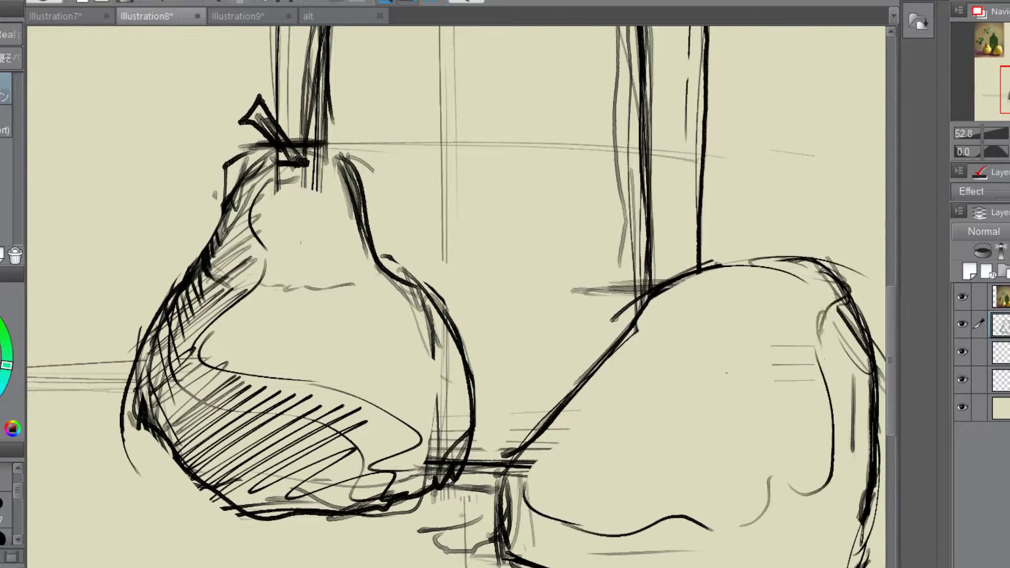
- Hatch the right pear's shadow band along the base and right side, with light diagonal strokes across its body
{"action": "scroll", "coordinate": [457, 297], "scroll_direction": "down", "scroll_amount": 5}
{"action": "mouse_move", "coordinate": [513, 258]}
{"action": "left_mouse_down"}
{"action": "mouse_move", "coordinate": [537, 276]}
{"action": "mouse_move", "coordinate": [566, 334]}
{"action": "mouse_move", "coordinate": [605, 348]}
{"action": "mouse_move", "coordinate": [640, 284]}
{"action": "mouse_move", "coordinate": [695, 285]}
{"action": "mouse_move", "coordinate": [731, 347]}
{"action": "mouse_move", "coordinate": [776, 363]}
{"action": "mouse_move", "coordinate": [818, 288]}
{"action": "mouse_move", "coordinate": [855, 95]}
{"action": "left_mouse_up"}
{"action": "mouse_move", "coordinate": [515, 295]}
{"action": "left_mouse_down"}
{"action": "mouse_move", "coordinate": [578, 298]}
{"action": "mouse_move", "coordinate": [608, 333]}
{"action": "mouse_move", "coordinate": [803, 322]}
{"action": "left_mouse_up"}
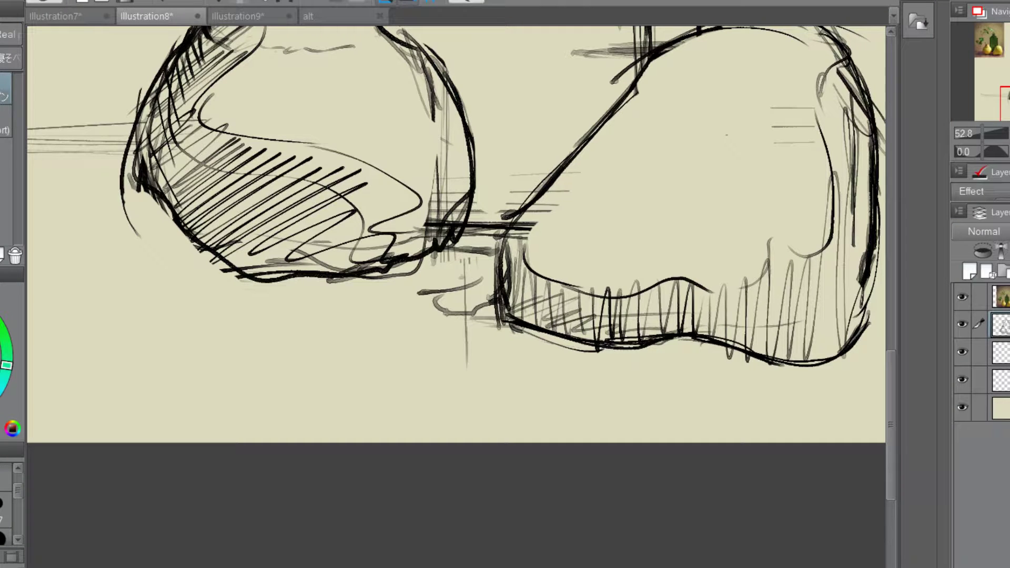
{"action": "mouse_move", "coordinate": [821, 147]}
{"action": "left_mouse_down"}
{"action": "mouse_move", "coordinate": [626, 248]}
{"action": "mouse_move", "coordinate": [658, 255]}
{"action": "mouse_move", "coordinate": [840, 226]}
{"action": "left_mouse_up"}
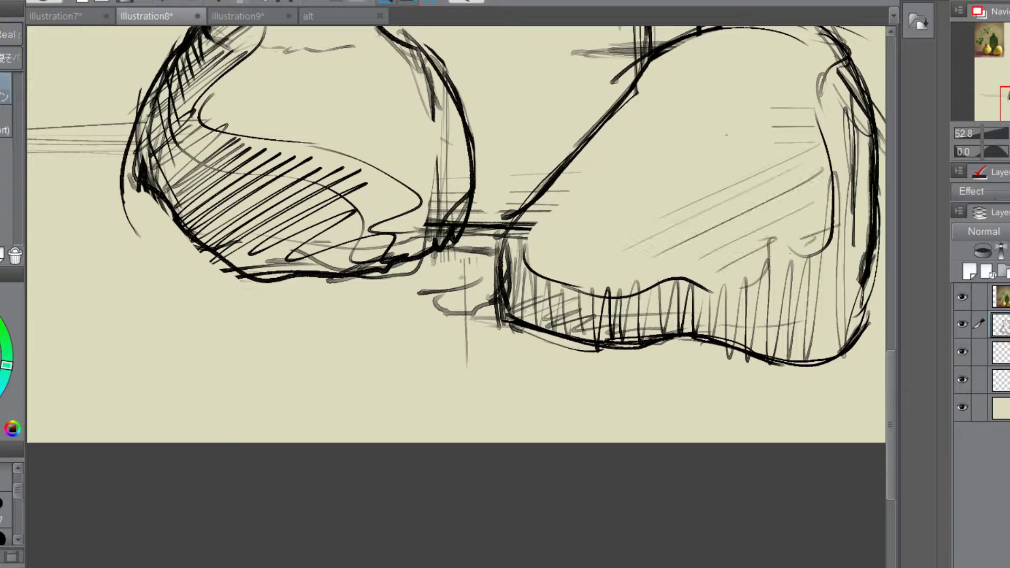
- Add more hatching to the left pear's neck and upper left side, and fit the whole canvas in view
{"action": "scroll", "coordinate": [816, 324], "scroll_direction": "up", "scroll_amount": 3}
{"action": "mouse_move", "coordinate": [202, 220]}
{"action": "left_mouse_down"}
{"action": "mouse_move", "coordinate": [214, 242]}
{"action": "mouse_move", "coordinate": [266, 235]}
{"action": "left_mouse_up"}
{"action": "left_click_drag", "start_coordinate": [255, 174], "coordinate": [276, 213]}
{"action": "left_click_drag", "start_coordinate": [269, 157], "coordinate": [319, 164]}
{"action": "left_click_drag", "start_coordinate": [270, 113], "coordinate": [260, 129]}
{"action": "left_click_drag", "start_coordinate": [274, 99], "coordinate": [262, 115]}
{"action": "left_click_drag", "start_coordinate": [280, 83], "coordinate": [268, 89]}
{"action": "key", "text": "ctrl+0"}
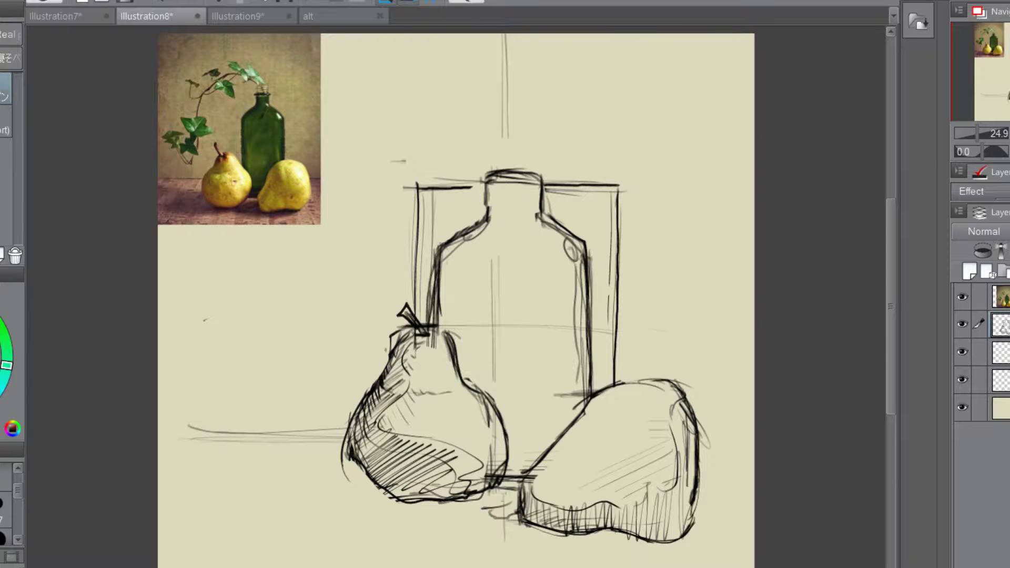
- Redraw the bottle's neck with a flat elliptical rim and add light shading strokes inside both sides of its body
{"action": "left_click_drag", "start_coordinate": [487, 193], "coordinate": [486, 210]}
{"action": "left_click_drag", "start_coordinate": [489, 173], "coordinate": [487, 215]}
{"action": "left_click_drag", "start_coordinate": [491, 171], "coordinate": [488, 220]}
{"action": "left_click_drag", "start_coordinate": [534, 180], "coordinate": [536, 213]}
{"action": "left_click_drag", "start_coordinate": [538, 178], "coordinate": [545, 221]}
{"action": "mouse_move", "coordinate": [536, 181]}
{"action": "left_mouse_down"}
{"action": "mouse_move", "coordinate": [543, 206]}
{"action": "mouse_move", "coordinate": [540, 162]}
{"action": "left_mouse_up"}
{"action": "key", "text": "e"}
{"action": "mouse_move", "coordinate": [476, 174]}
{"action": "left_mouse_down"}
{"action": "mouse_move", "coordinate": [485, 205]}
{"action": "mouse_move", "coordinate": [539, 176]}
{"action": "mouse_move", "coordinate": [476, 180]}
{"action": "mouse_move", "coordinate": [541, 180]}
{"action": "left_mouse_up"}
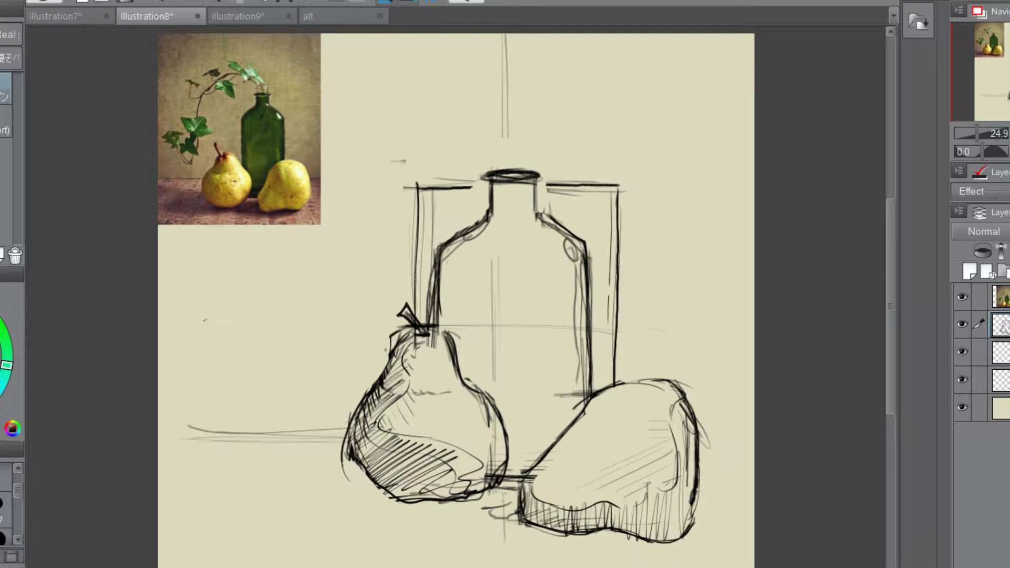
{"action": "mouse_move", "coordinate": [457, 245]}
{"action": "left_mouse_down"}
{"action": "mouse_move", "coordinate": [440, 287]}
{"action": "mouse_move", "coordinate": [442, 318]}
{"action": "left_mouse_up"}
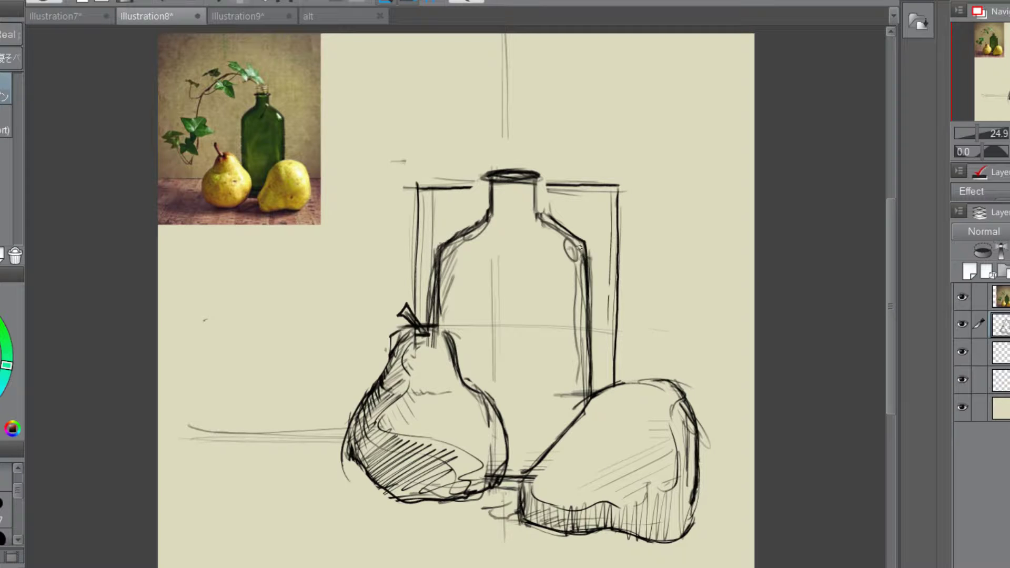
{"action": "left_click_drag", "start_coordinate": [581, 246], "coordinate": [582, 307]}
- Outline the cast shadows on the table beside the left pear and beneath both pears
{"action": "mouse_move", "coordinate": [343, 468]}
{"action": "left_mouse_down"}
{"action": "mouse_move", "coordinate": [226, 488]}
{"action": "mouse_move", "coordinate": [348, 511]}
{"action": "left_mouse_up"}
{"action": "left_click_drag", "start_coordinate": [387, 518], "coordinate": [502, 519]}
{"action": "mouse_move", "coordinate": [421, 521]}
{"action": "left_mouse_down"}
{"action": "mouse_move", "coordinate": [455, 537]}
{"action": "mouse_move", "coordinate": [648, 545]}
{"action": "left_mouse_up"}
{"action": "left_click_drag", "start_coordinate": [508, 492], "coordinate": [521, 515]}
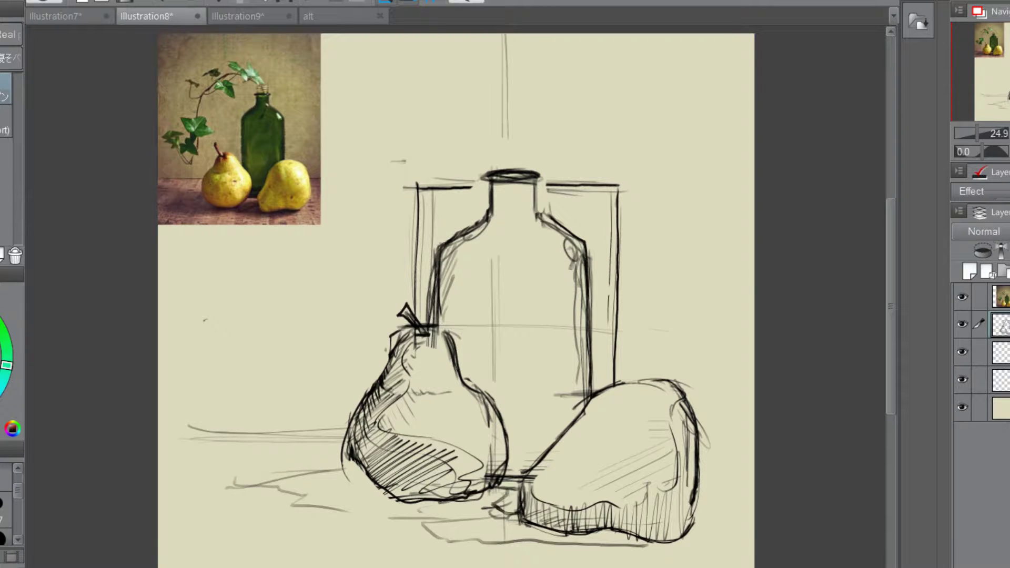
- Hatch the cast shadows on the table with diagonal strokes beneath the left pear and toward the right pear
{"action": "left_click_drag", "start_coordinate": [284, 489], "coordinate": [353, 468]}
{"action": "mouse_move", "coordinate": [308, 504]}
{"action": "left_mouse_down"}
{"action": "mouse_move", "coordinate": [365, 468]}
{"action": "mouse_move", "coordinate": [400, 492]}
{"action": "mouse_move", "coordinate": [463, 499]}
{"action": "left_mouse_up"}
{"action": "left_click_drag", "start_coordinate": [379, 518], "coordinate": [502, 499]}
{"action": "mouse_move", "coordinate": [430, 542]}
{"action": "left_mouse_down"}
{"action": "mouse_move", "coordinate": [500, 520]}
{"action": "mouse_move", "coordinate": [625, 532]}
{"action": "mouse_move", "coordinate": [500, 521]}
{"action": "left_mouse_up"}
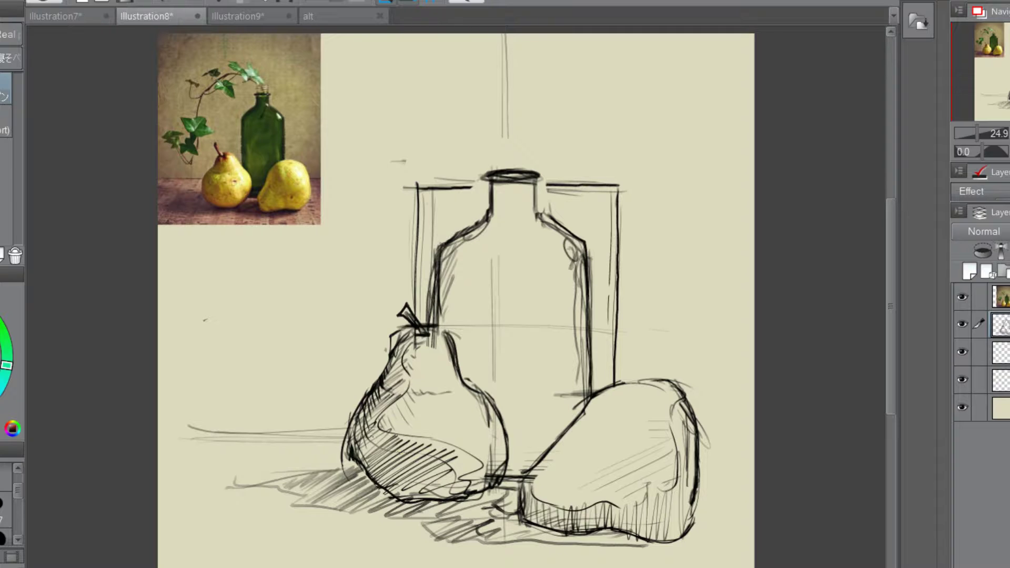
- Darken the contours of both pears, redrawing the right pear's upper left edge with an inward curve
{"action": "mouse_move", "coordinate": [363, 403]}
{"action": "left_mouse_down"}
{"action": "mouse_move", "coordinate": [354, 443]}
{"action": "mouse_move", "coordinate": [378, 485]}
{"action": "mouse_move", "coordinate": [441, 503]}
{"action": "left_mouse_up"}
{"action": "left_click_drag", "start_coordinate": [363, 475], "coordinate": [384, 497]}
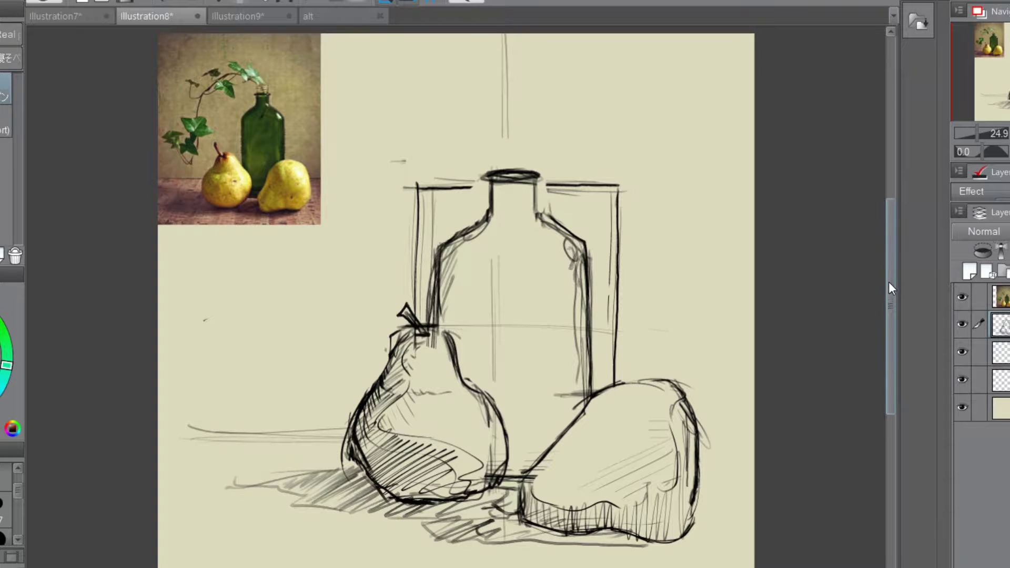
{"action": "mouse_move", "coordinate": [889, 282]}
{"action": "left_mouse_down"}
{"action": "mouse_move", "coordinate": [886, 325]}
{"action": "mouse_move", "coordinate": [886, 294]}
{"action": "left_mouse_up"}
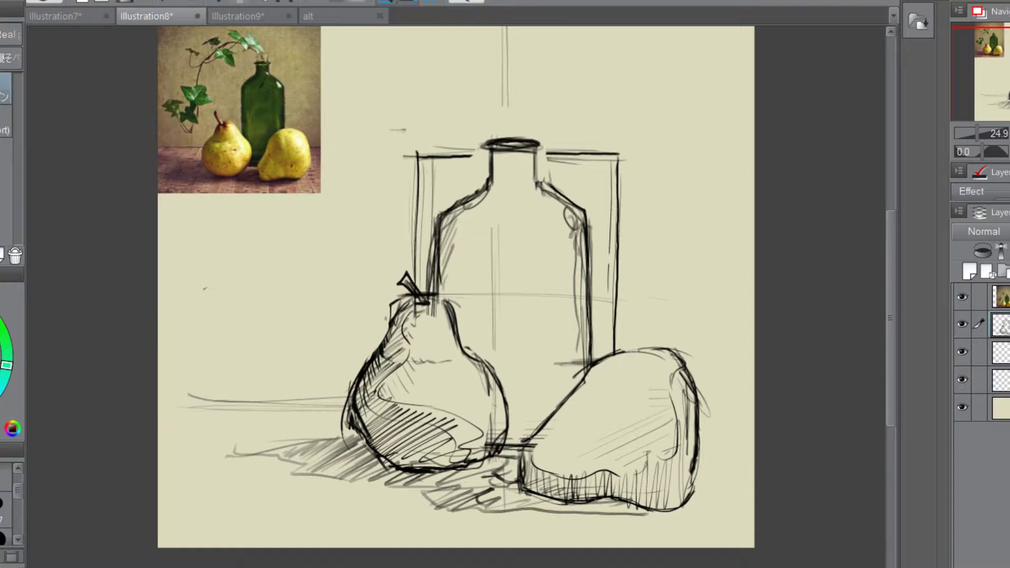
{"action": "mouse_move", "coordinate": [528, 438]}
{"action": "left_mouse_down"}
{"action": "mouse_move", "coordinate": [629, 348]}
{"action": "mouse_move", "coordinate": [666, 348]}
{"action": "left_mouse_up"}
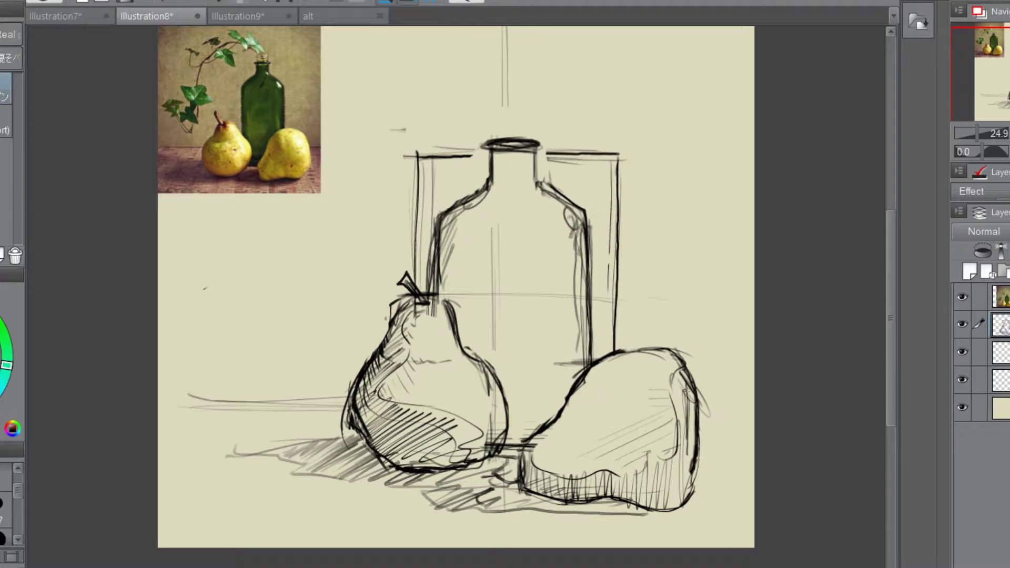
{"action": "left_click_drag", "start_coordinate": [694, 377], "coordinate": [691, 483]}
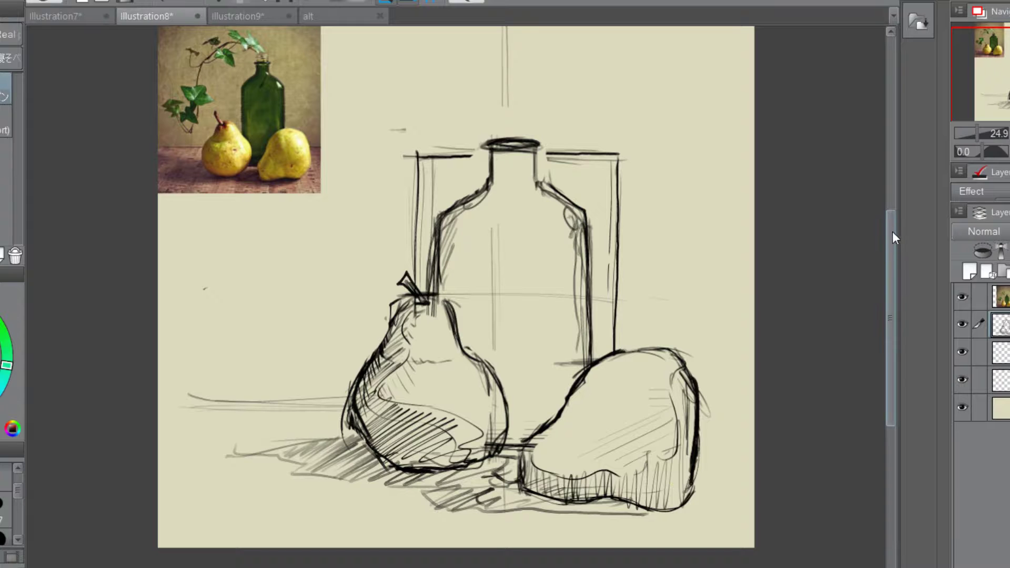
- Hatch the shadow beneath the stem at the top of the left pear
{"action": "mouse_move", "coordinate": [893, 231]}
{"action": "left_mouse_down"}
{"action": "mouse_move", "coordinate": [889, 208]}
{"action": "mouse_move", "coordinate": [881, 241]}
{"action": "mouse_move", "coordinate": [876, 215]}
{"action": "mouse_move", "coordinate": [874, 231]}
{"action": "left_mouse_up"}
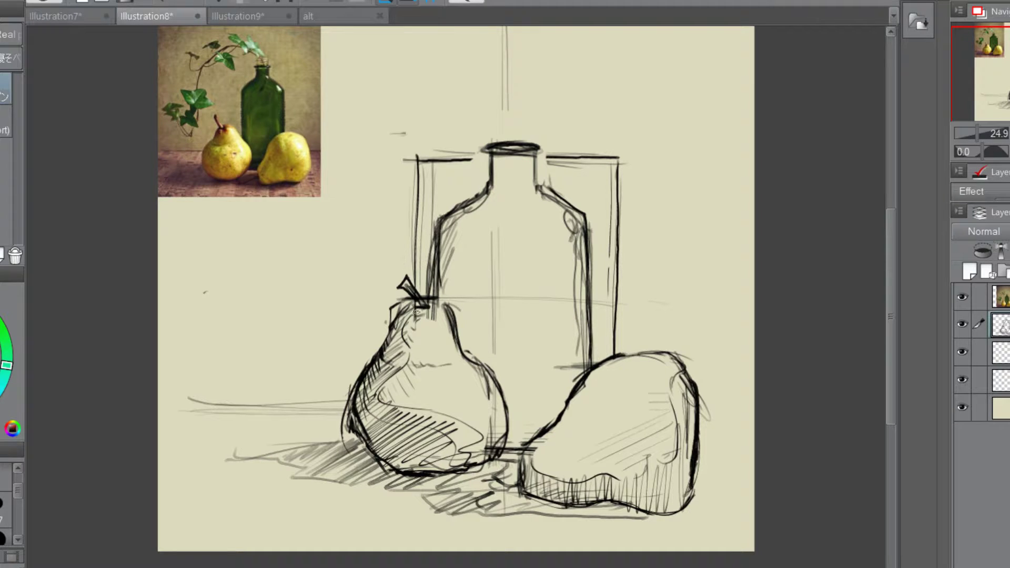
{"action": "left_click_drag", "start_coordinate": [399, 323], "coordinate": [425, 321]}
{"action": "mouse_move", "coordinate": [893, 266]}
{"action": "left_mouse_down"}
{"action": "mouse_move", "coordinate": [891, 238]}
{"action": "mouse_move", "coordinate": [889, 257]}
{"action": "left_mouse_up"}
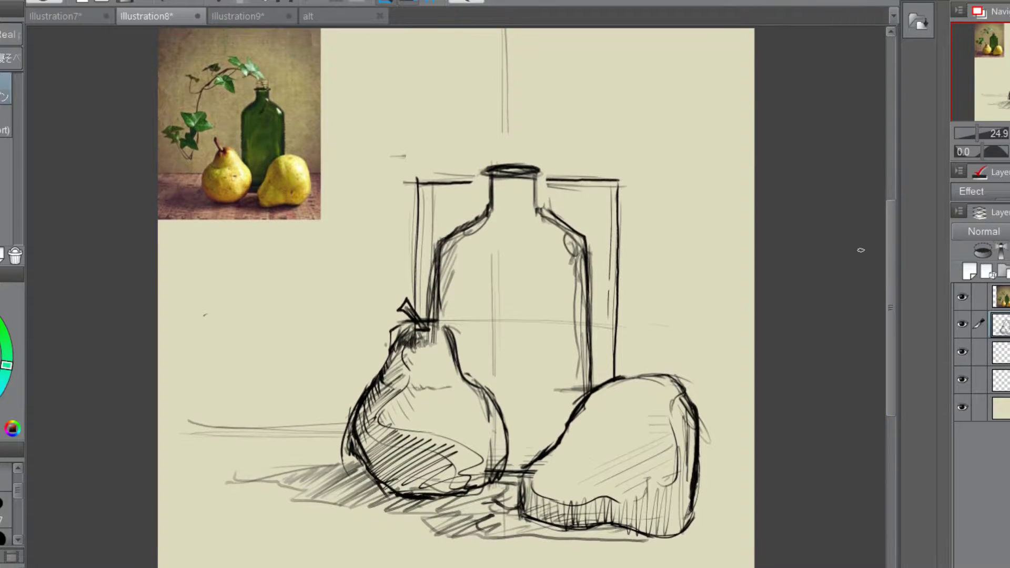
- Switch to Illustration9 and examine the size contrast between the small figure and the large profile head in the scale practice sketch
{"action": "left_click", "coordinate": [250, 15]}
{"action": "mouse_move", "coordinate": [895, 203]}
{"action": "left_mouse_down"}
{"action": "mouse_move", "coordinate": [894, 244]}
{"action": "mouse_move", "coordinate": [887, 206]}
{"action": "mouse_move", "coordinate": [888, 229]}
{"action": "mouse_move", "coordinate": [890, 217]}
{"action": "left_mouse_up"}
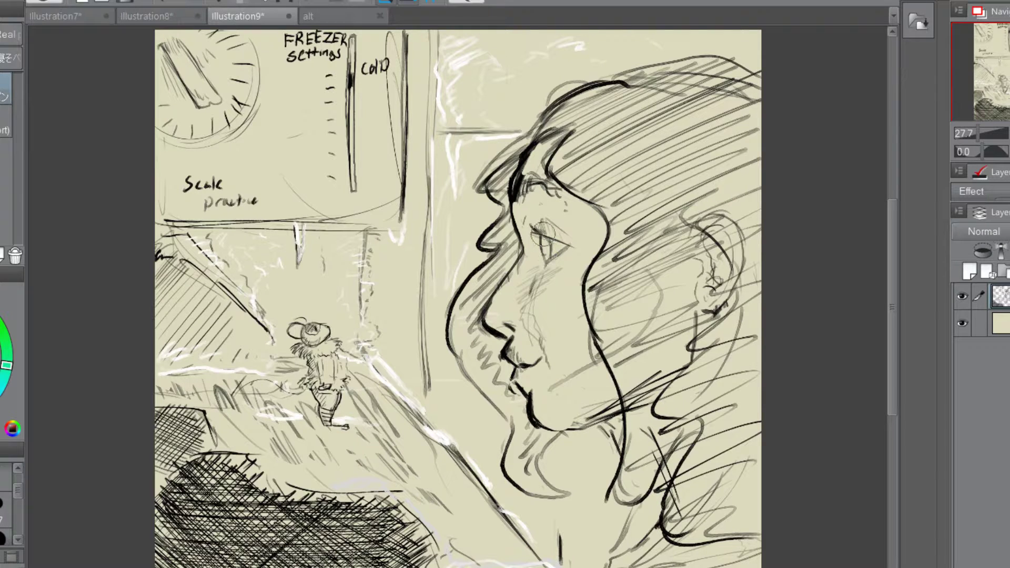
{"action": "left_click_drag", "start_coordinate": [542, 248], "coordinate": [543, 250]}
{"action": "left_click_drag", "start_coordinate": [893, 244], "coordinate": [885, 240]}
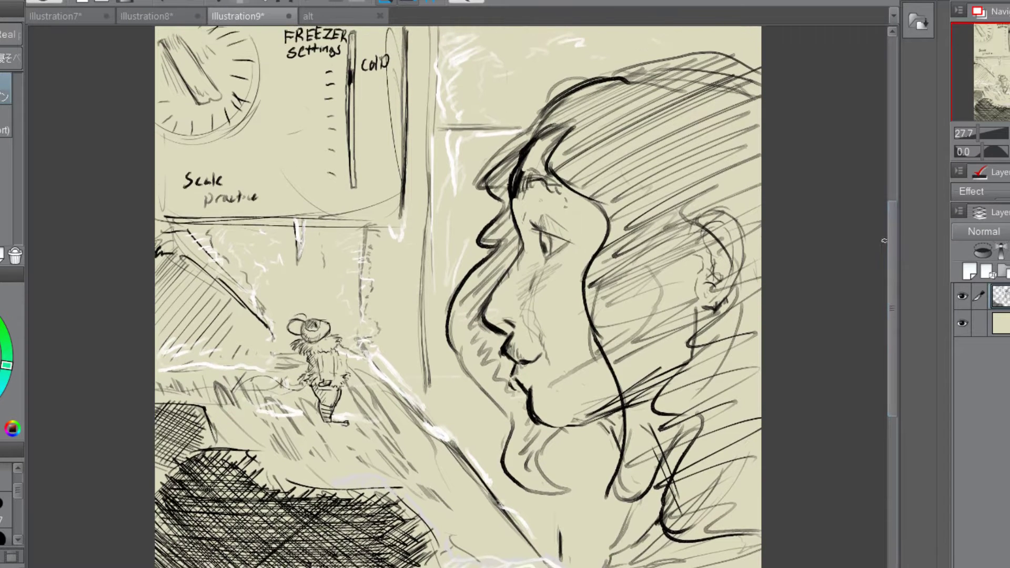
{"action": "scroll", "coordinate": [895, 255], "scroll_direction": "down", "scroll_amount": 1}
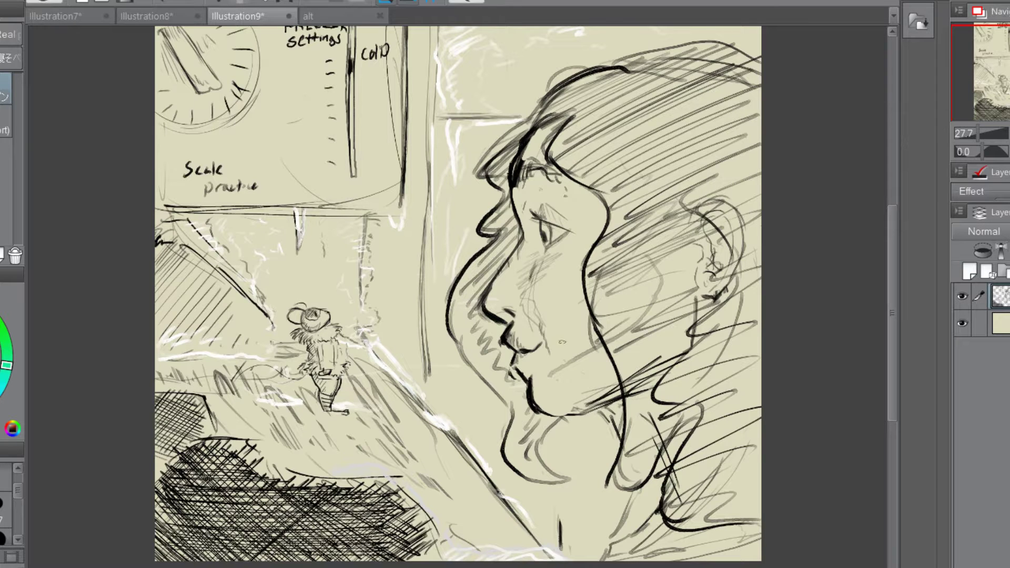
{"action": "scroll", "coordinate": [904, 277], "scroll_direction": "down", "scroll_amount": 5}
{"action": "scroll", "coordinate": [904, 277], "scroll_direction": "up", "scroll_amount": 3}
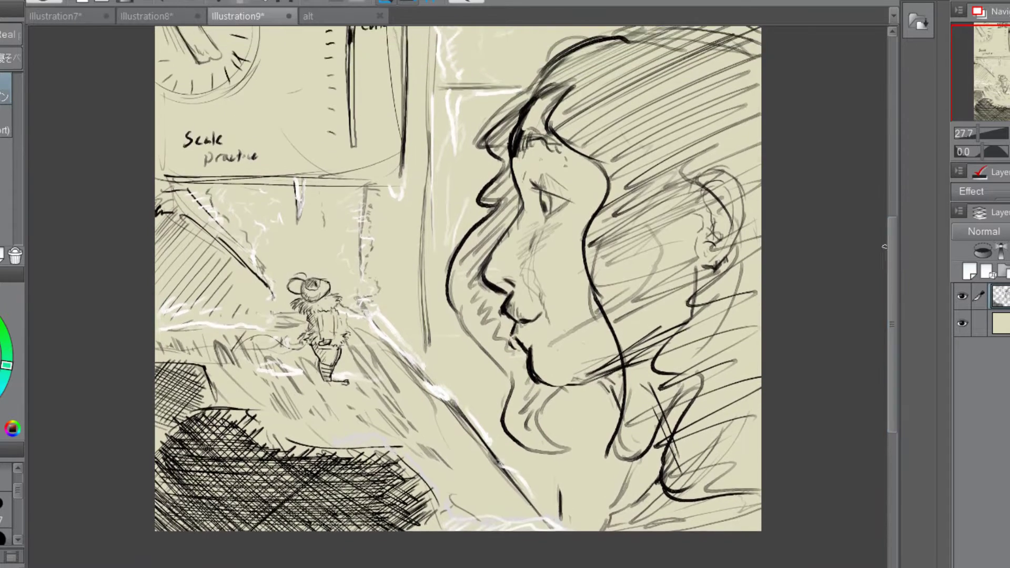
{"action": "mouse_move", "coordinate": [893, 248]}
{"action": "left_mouse_down"}
{"action": "mouse_move", "coordinate": [883, 206]}
{"action": "mouse_move", "coordinate": [886, 257]}
{"action": "mouse_move", "coordinate": [869, 189]}
{"action": "left_mouse_up"}
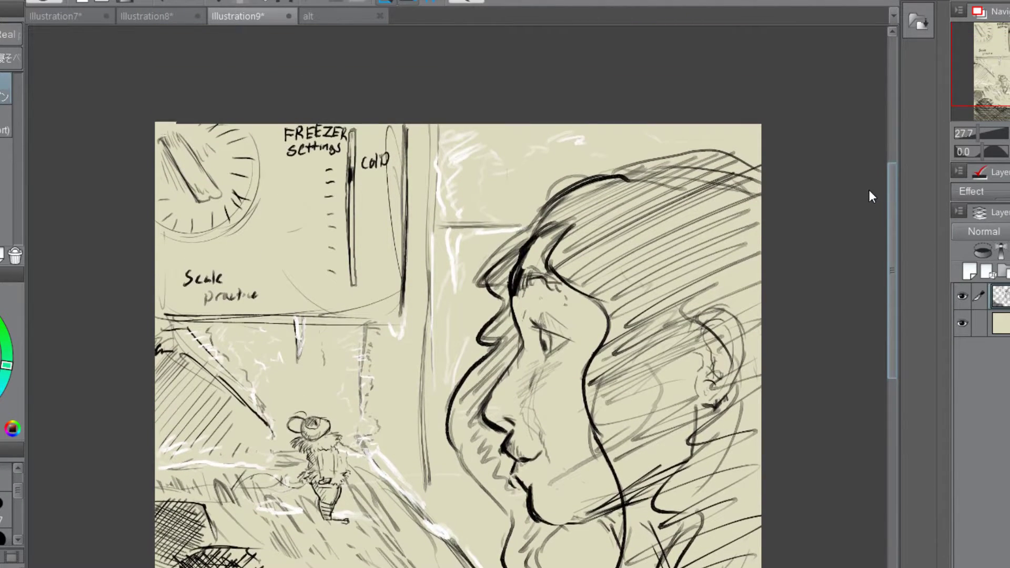
{"action": "scroll", "coordinate": [869, 191], "scroll_direction": "down", "scroll_amount": 3}
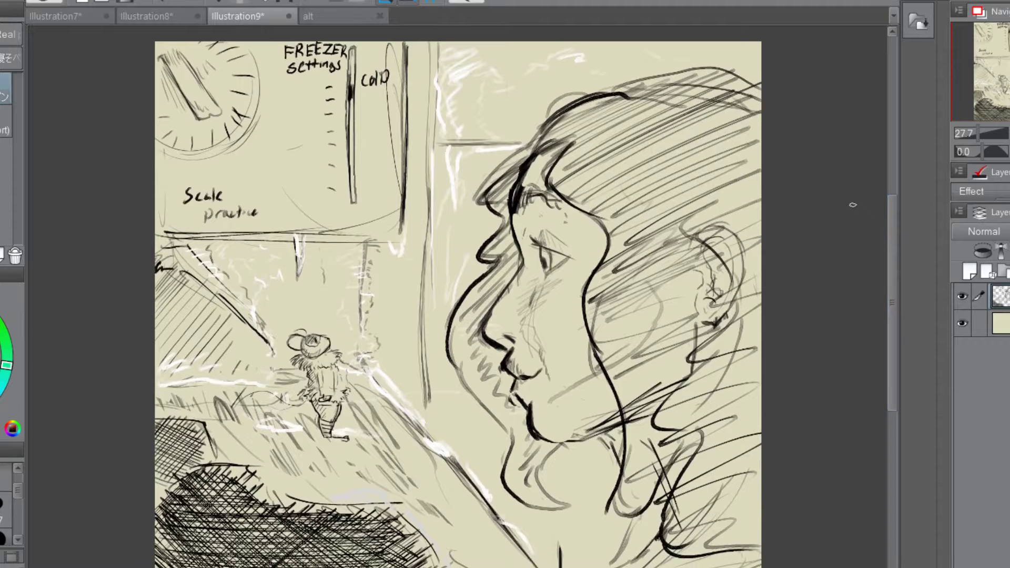
{"action": "mouse_move", "coordinate": [891, 216]}
{"action": "left_mouse_down"}
{"action": "mouse_move", "coordinate": [904, 260]}
{"action": "mouse_move", "coordinate": [891, 214]}
{"action": "mouse_move", "coordinate": [892, 228]}
{"action": "left_mouse_up"}
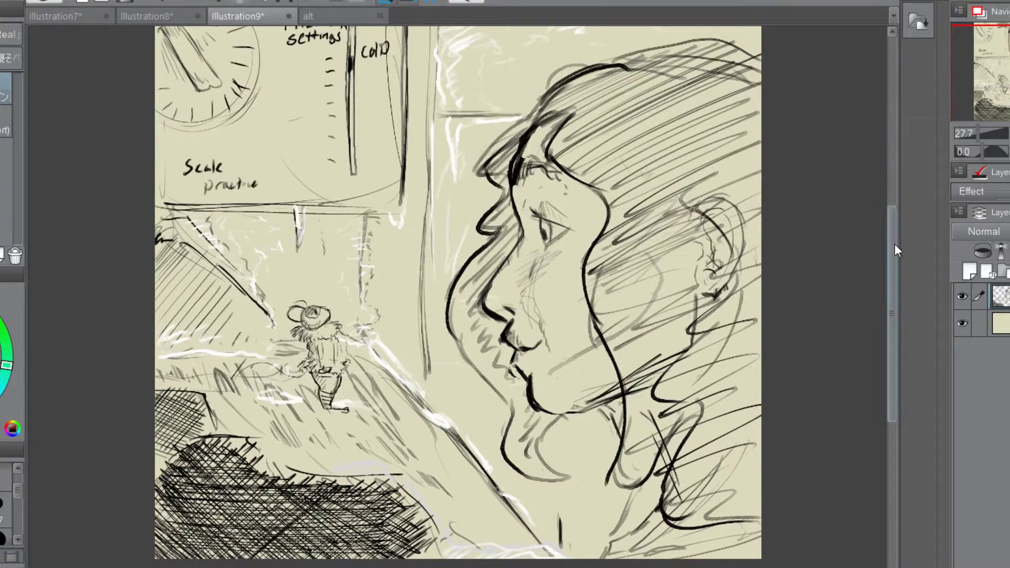
{"action": "left_click_drag", "start_coordinate": [891, 225], "coordinate": [892, 187]}
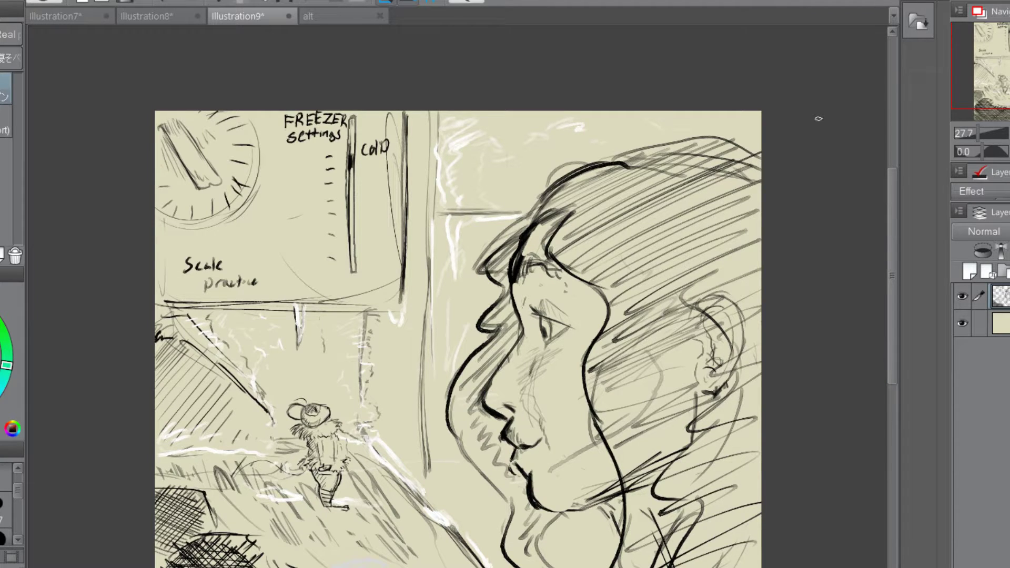
{"action": "left_click_drag", "start_coordinate": [890, 190], "coordinate": [887, 264]}
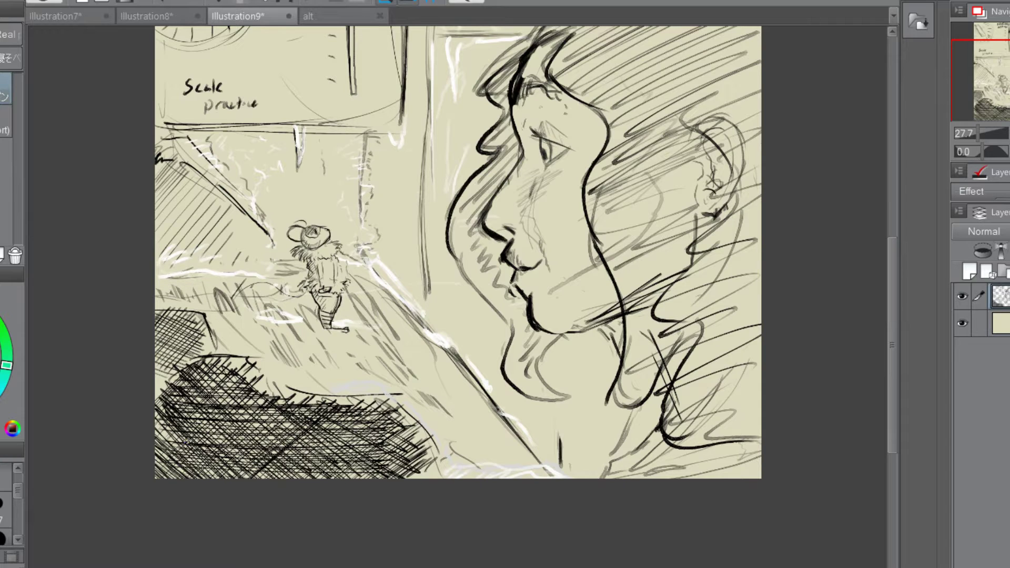
{"action": "left_click_drag", "start_coordinate": [894, 252], "coordinate": [881, 223]}
{"action": "scroll", "coordinate": [880, 223], "scroll_direction": "down", "scroll_amount": 1}
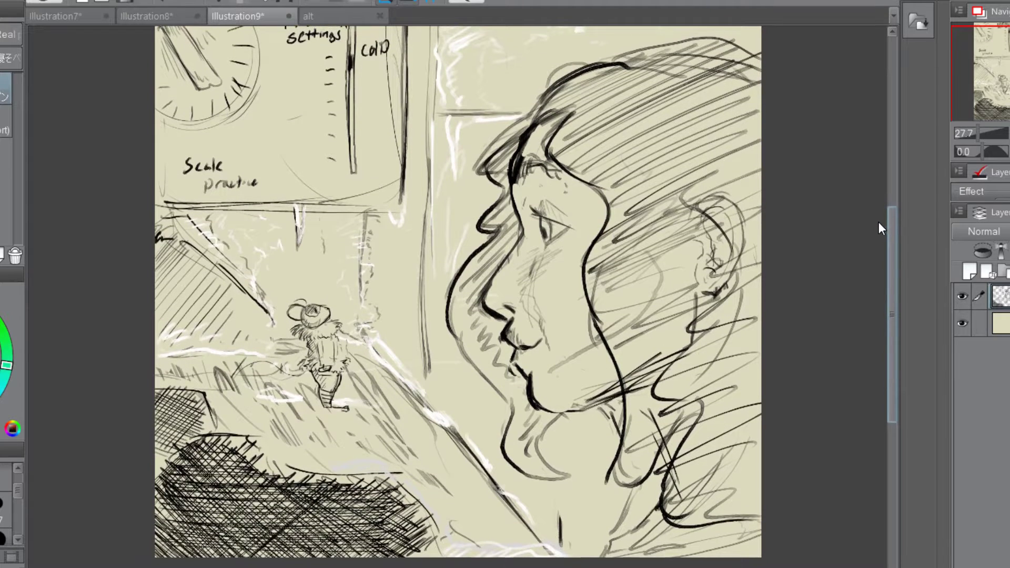
{"action": "scroll", "coordinate": [877, 223], "scroll_direction": "up", "scroll_amount": 2}
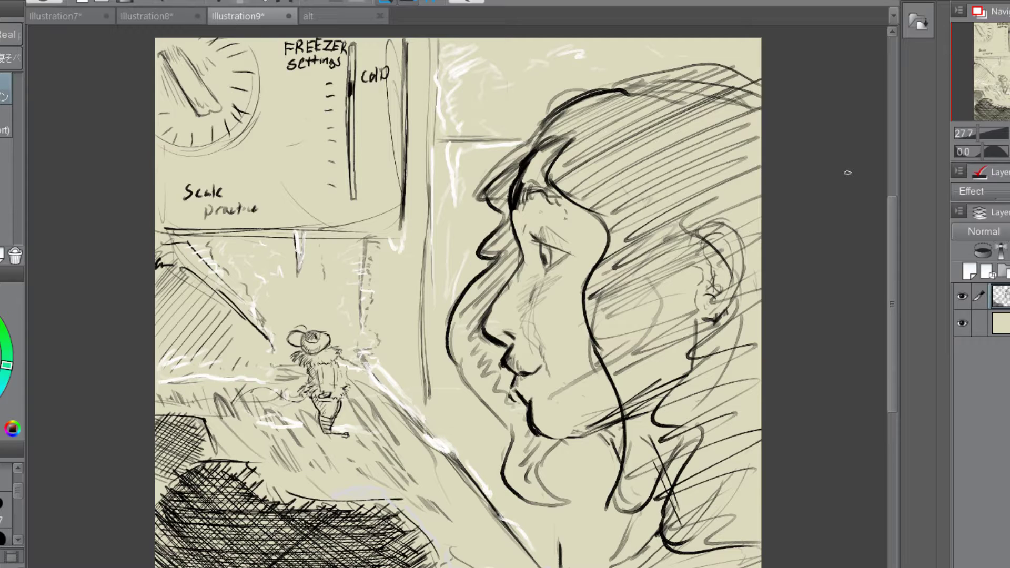
{"action": "mouse_move", "coordinate": [893, 223]}
{"action": "left_mouse_down"}
{"action": "mouse_move", "coordinate": [896, 239]}
{"action": "mouse_move", "coordinate": [892, 199]}
{"action": "mouse_move", "coordinate": [885, 211]}
{"action": "left_mouse_up"}
- Switch to the alt painting to view the seated white character among the rocks
{"action": "left_click", "coordinate": [316, 18]}
{"action": "scroll", "coordinate": [885, 205], "scroll_direction": "down", "scroll_amount": 1}
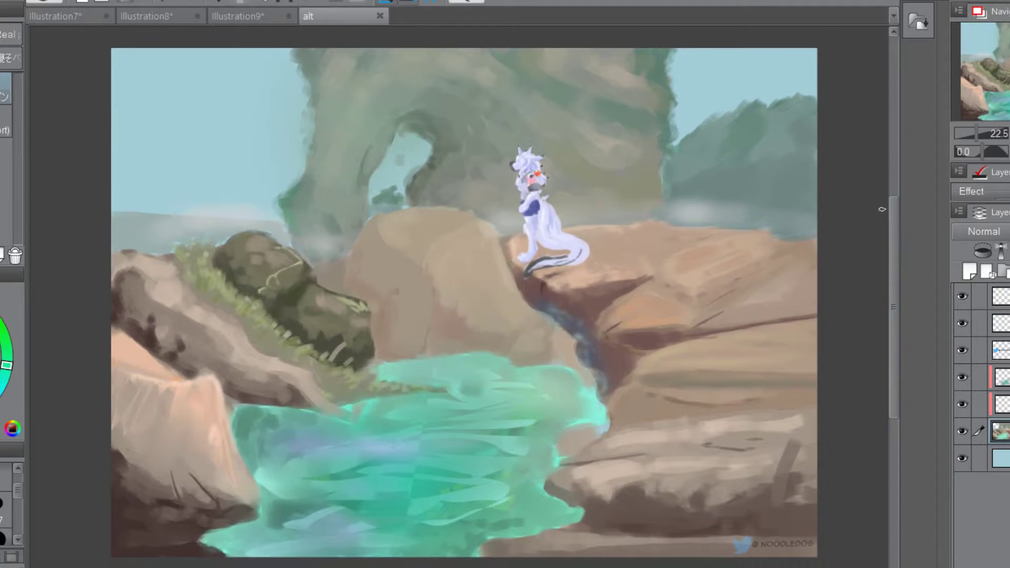
{"action": "key", "text": "slash"}
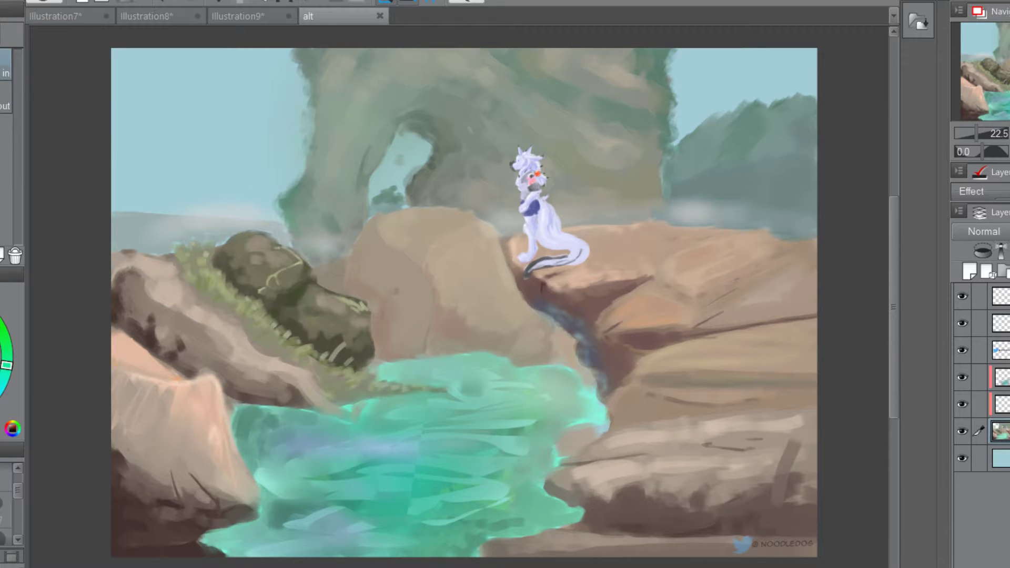
{"action": "key", "text": "p"}
{"action": "mouse_move", "coordinate": [533, 137]}
{"action": "left_mouse_down"}
{"action": "mouse_move", "coordinate": [575, 293]}
{"action": "mouse_move", "coordinate": [534, 139]}
{"action": "left_mouse_up"}
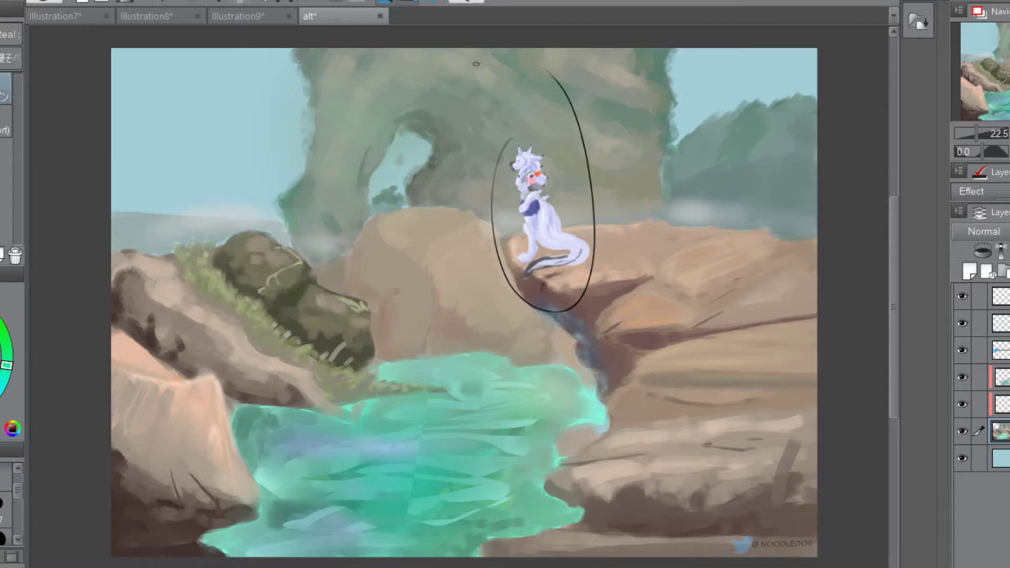
{"action": "key", "text": "ctrl+z"}
- Lasso the area around the seated white character, make the top layer active, and clear the selection
{"action": "key", "text": "m"}
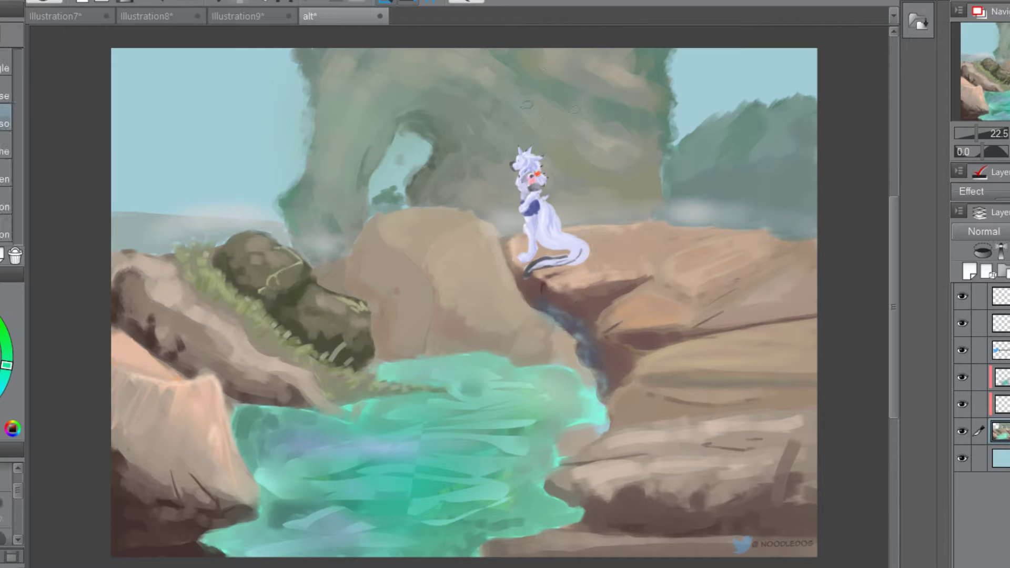
{"action": "left_click_drag", "start_coordinate": [534, 77], "coordinate": [498, 121]}
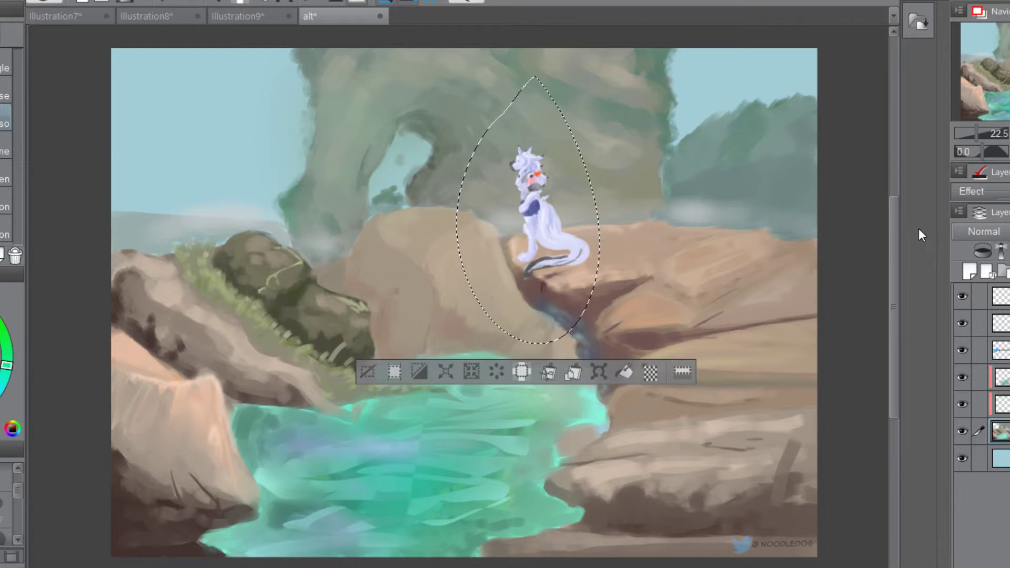
{"action": "left_click", "coordinate": [1001, 296]}
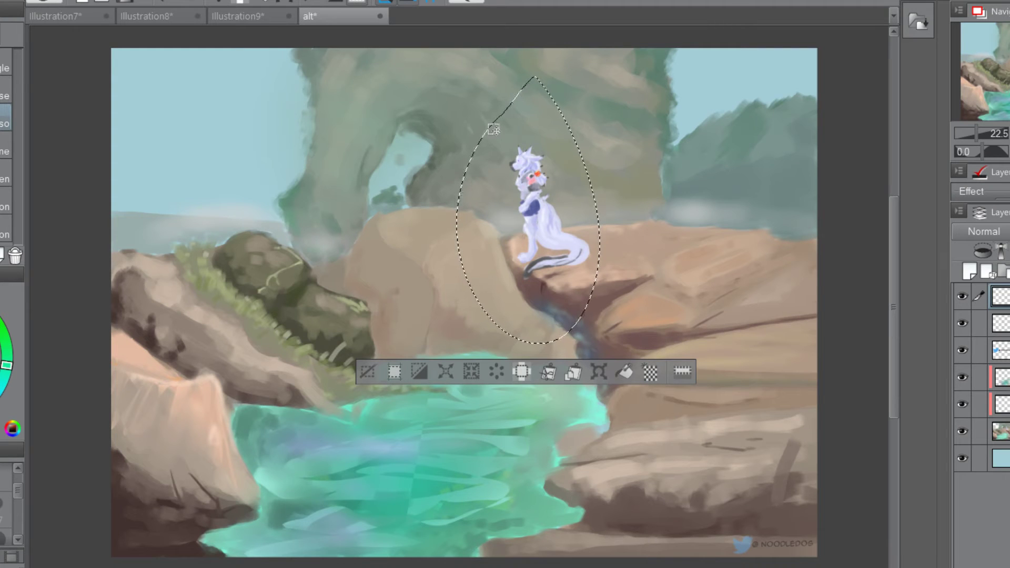
{"action": "left_click", "coordinate": [367, 371]}
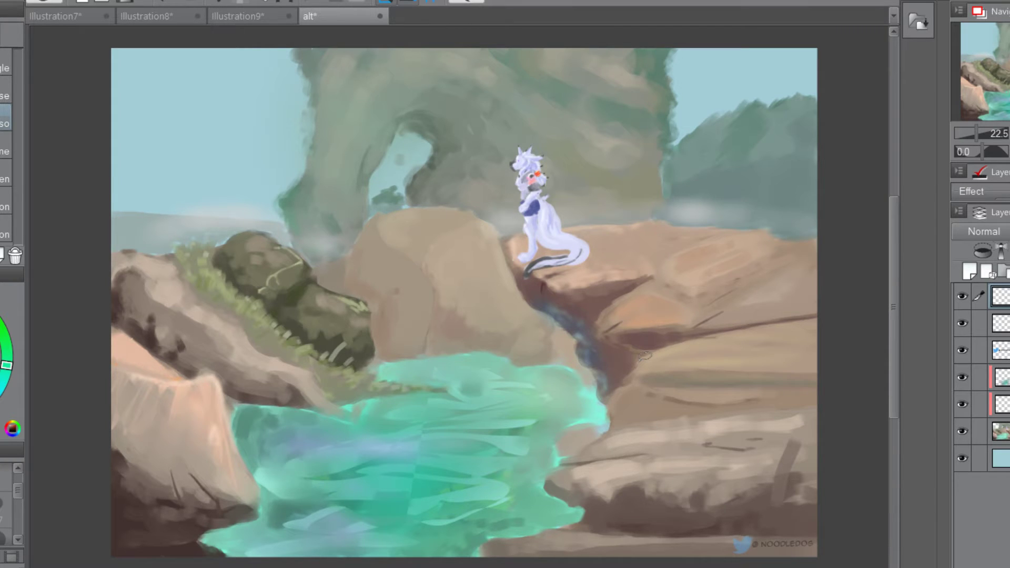
{"action": "scroll", "coordinate": [890, 224], "scroll_direction": "down", "scroll_amount": 1}
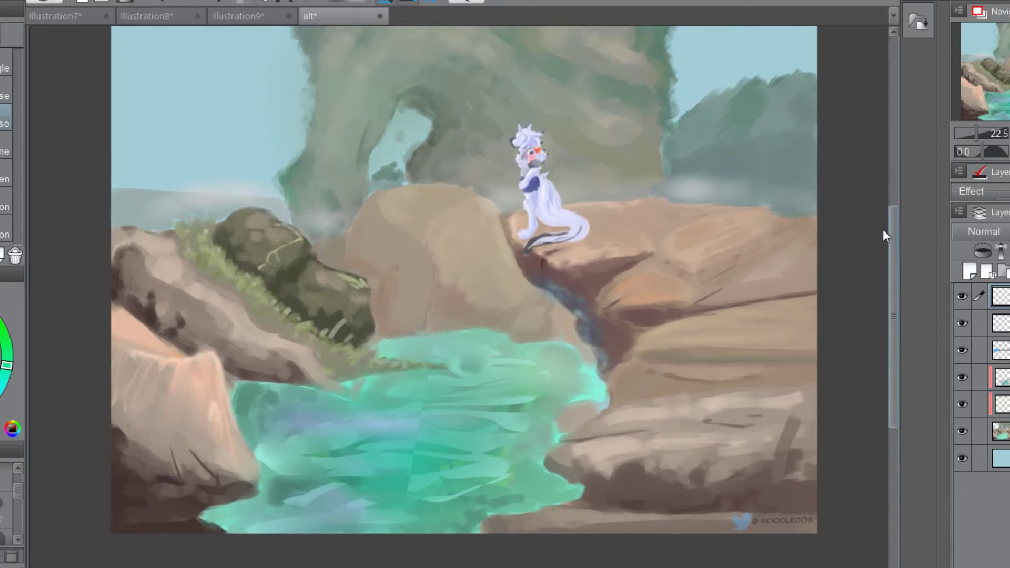
{"action": "scroll", "coordinate": [880, 211], "scroll_direction": "up", "scroll_amount": 4}
{"action": "scroll", "coordinate": [878, 200], "scroll_direction": "down", "scroll_amount": 4}
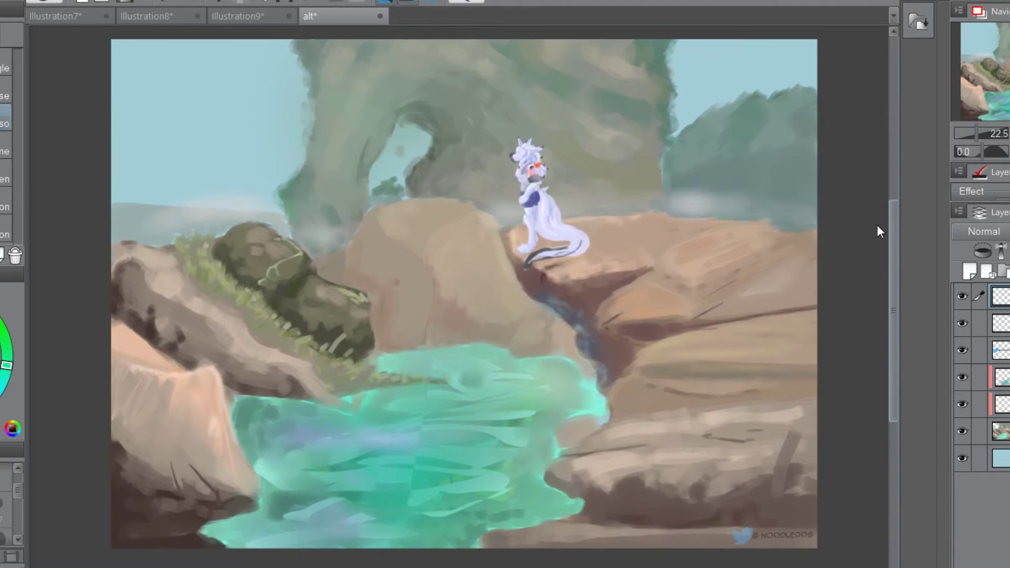
{"action": "scroll", "coordinate": [874, 210], "scroll_direction": "up", "scroll_amount": 1}
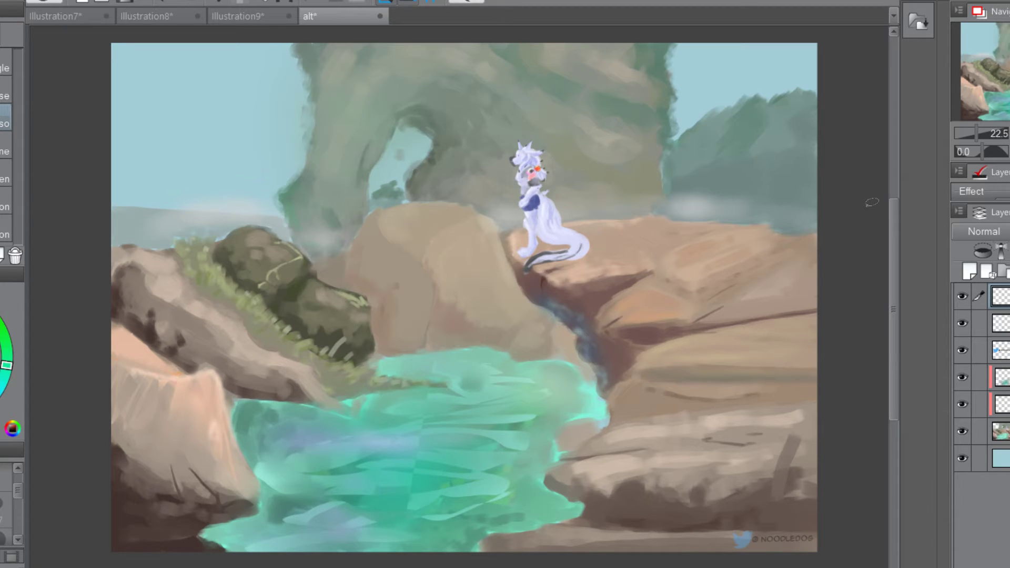
- Return to the Illustration8 pear and bottle sketch and activate the Pen tool
{"action": "left_click", "coordinate": [157, 17]}
{"action": "mouse_move", "coordinate": [889, 211]}
{"action": "left_mouse_down"}
{"action": "mouse_move", "coordinate": [882, 186]}
{"action": "mouse_move", "coordinate": [897, 223]}
{"action": "mouse_move", "coordinate": [889, 208]}
{"action": "left_mouse_up"}
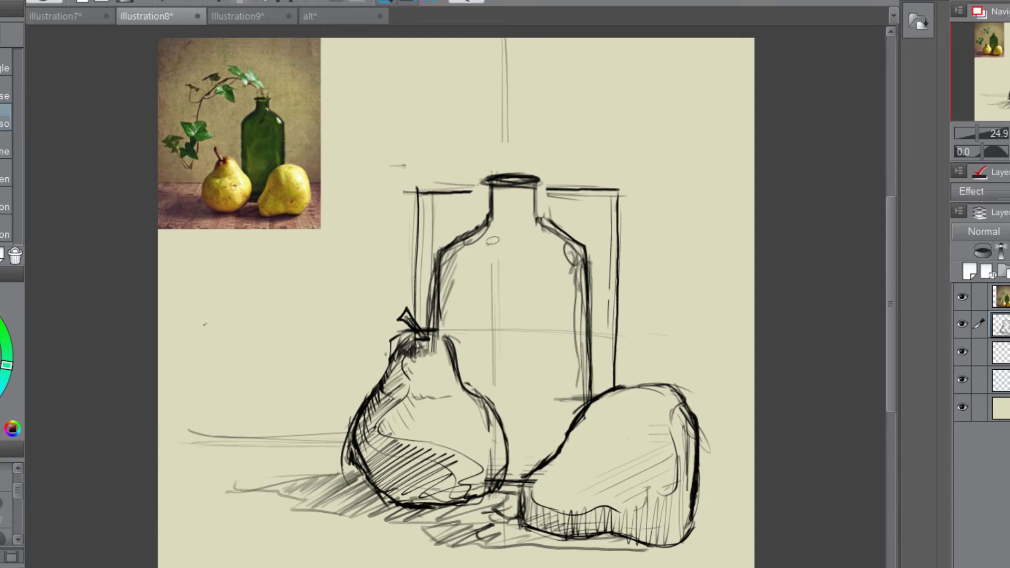
{"action": "key", "text": "p"}
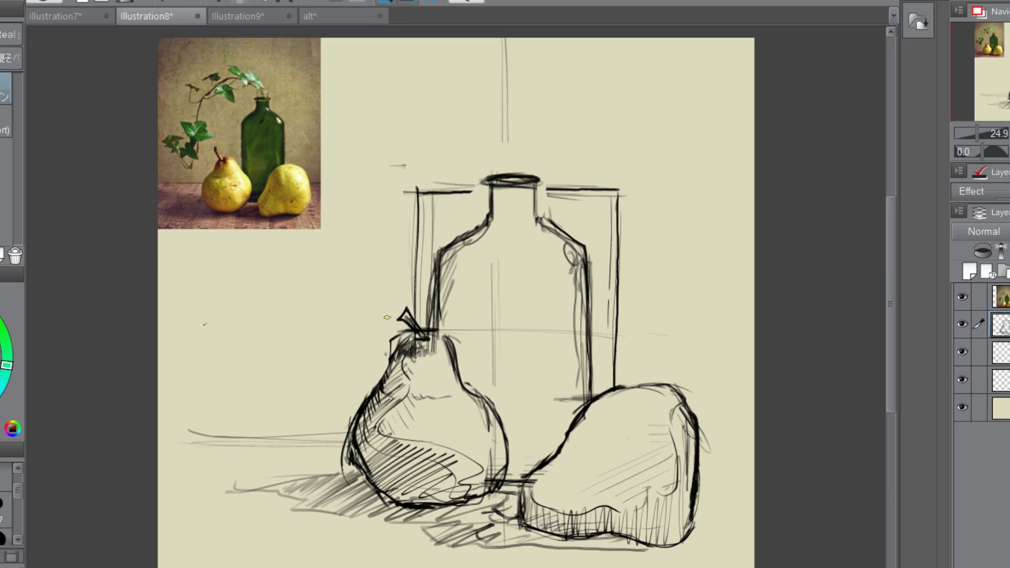
{"action": "mouse_move", "coordinate": [892, 220]}
{"action": "left_mouse_down"}
{"action": "mouse_move", "coordinate": [891, 244]}
{"action": "mouse_move", "coordinate": [885, 220]}
{"action": "left_mouse_up"}
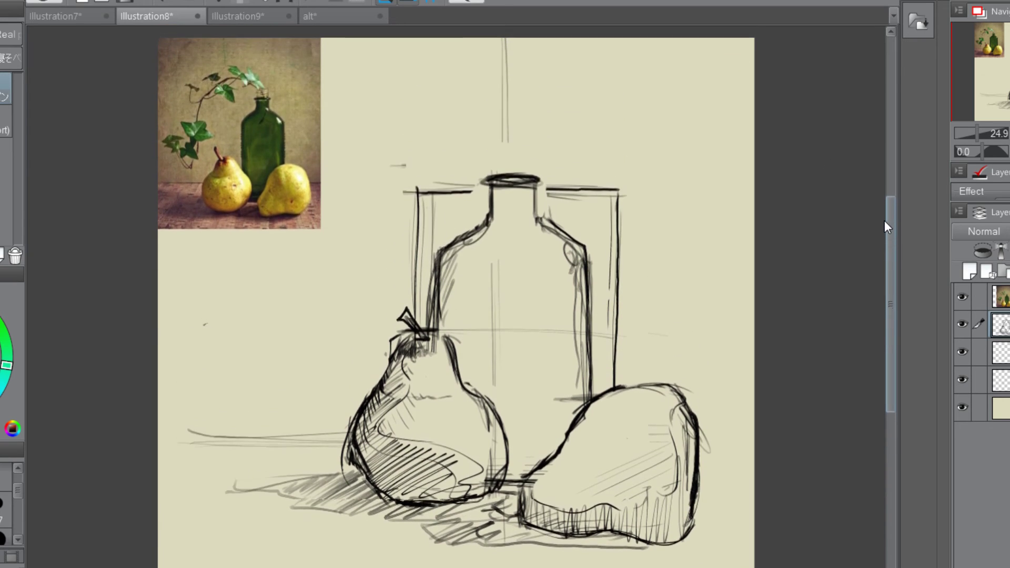